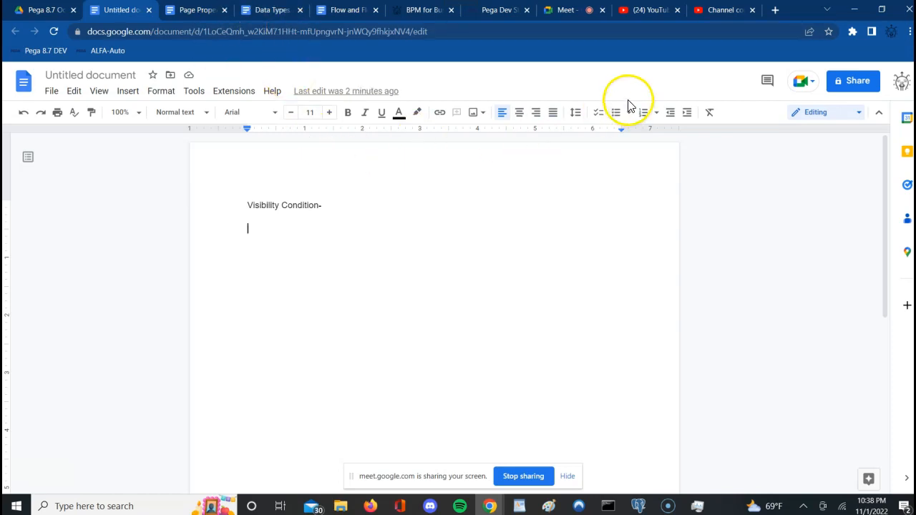
Step: Switch from the Google Docs notes to the PersonalVehicleSection editor in Pega Dev Studio
{"action": "left_click", "coordinate": [489, 11]}
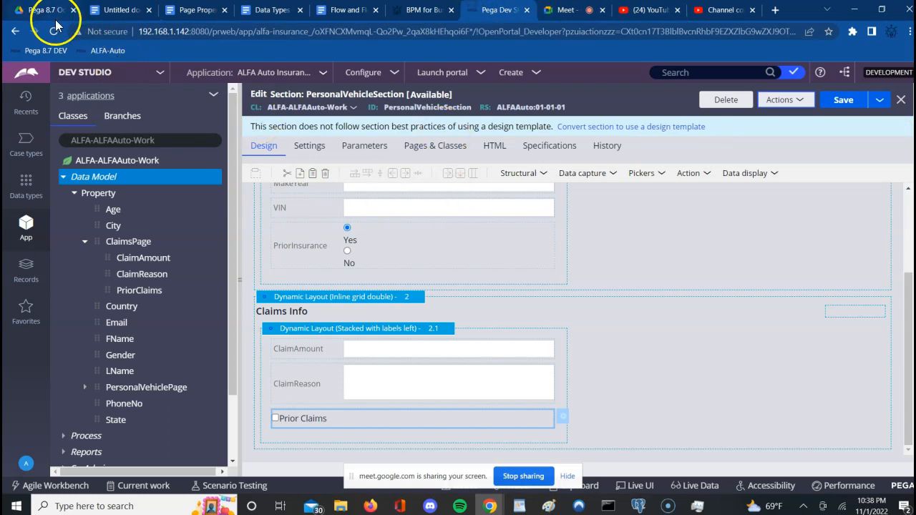
Step: Save PersonalVehicleSection and reload the Dev Studio page so the designer reopens
{"action": "left_click", "coordinate": [841, 103]}
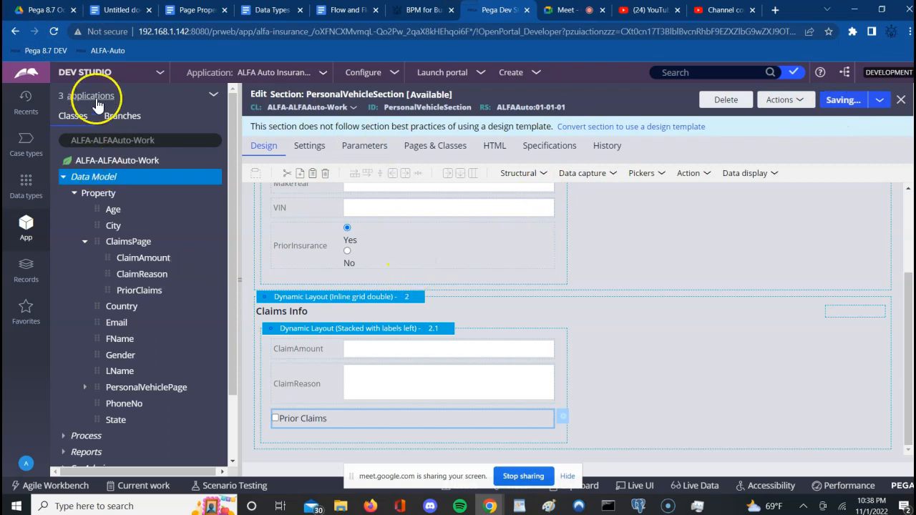
{"action": "left_click", "coordinate": [55, 31]}
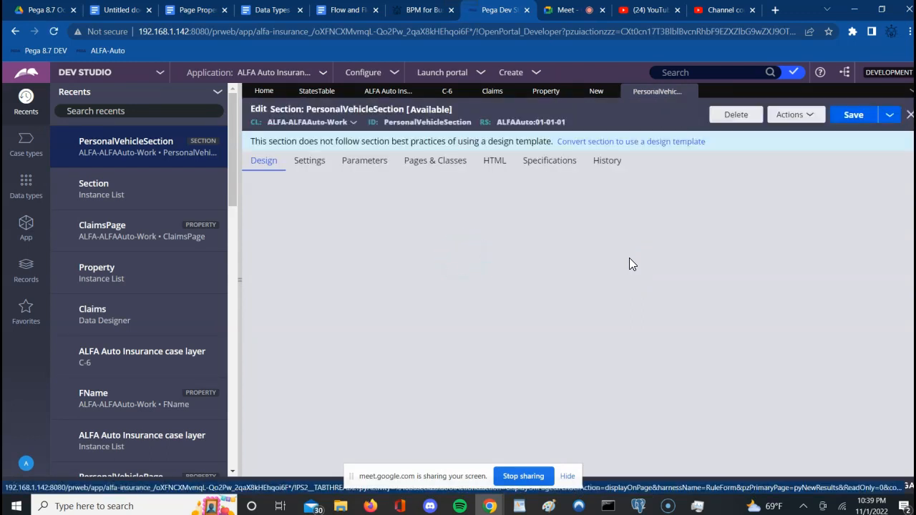
{"action": "left_click", "coordinate": [567, 477]}
{"action": "left_click", "coordinate": [656, 376]}
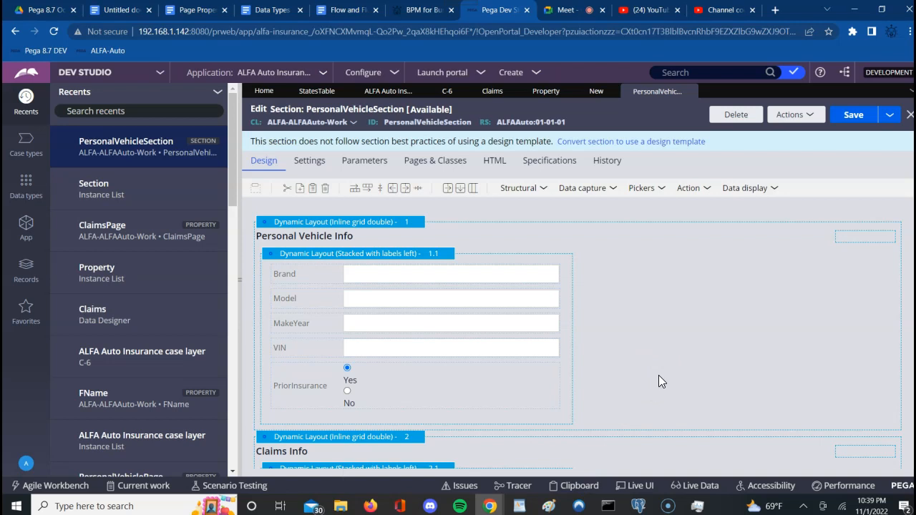
{"action": "left_click", "coordinate": [653, 353]}
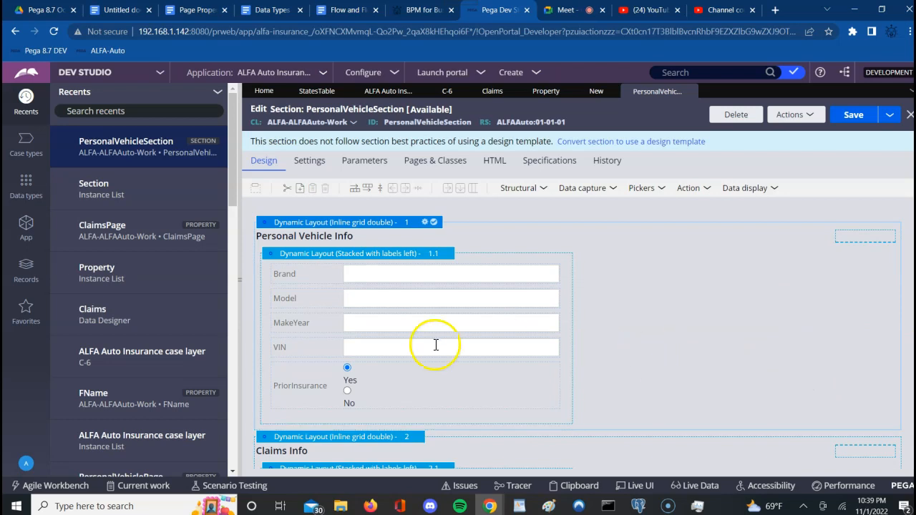
{"action": "left_click", "coordinate": [407, 275]}
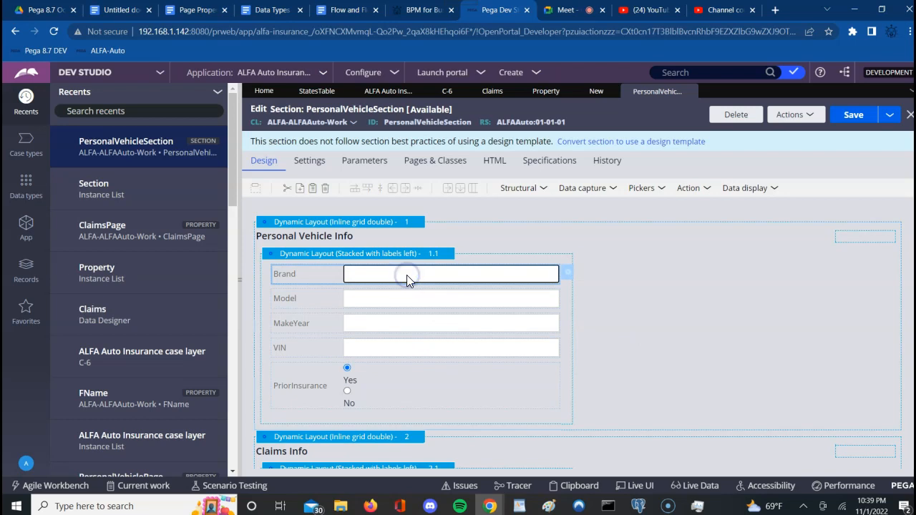
{"action": "left_click", "coordinate": [626, 377]}
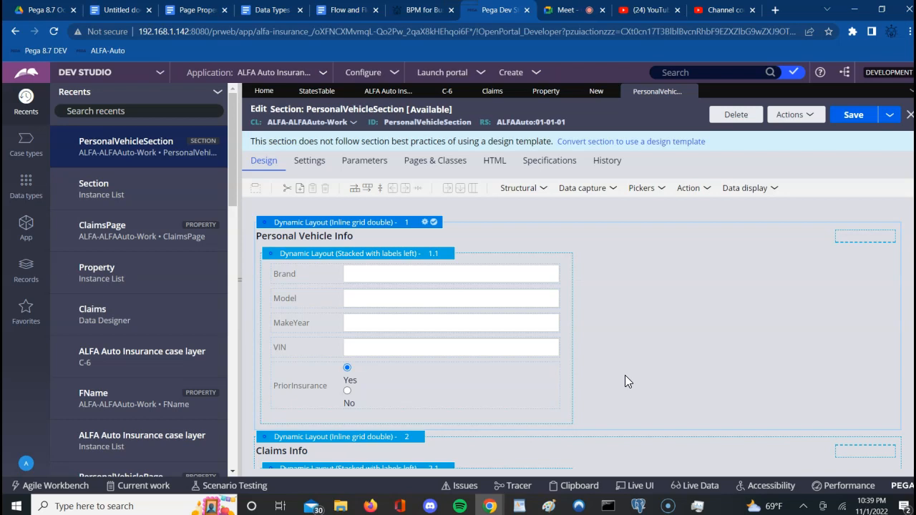
{"action": "scroll", "coordinate": [625, 381], "scroll_direction": "down", "scroll_amount": 1}
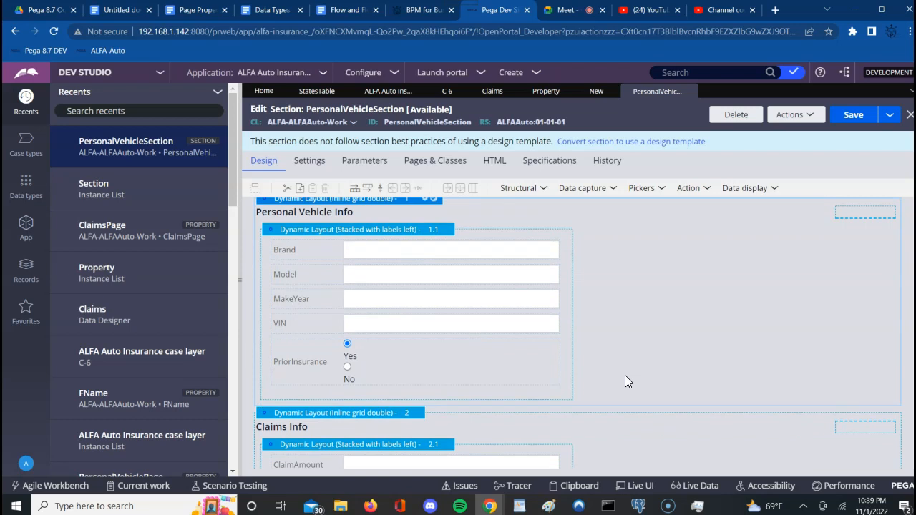
{"action": "left_click", "coordinate": [479, 251]}
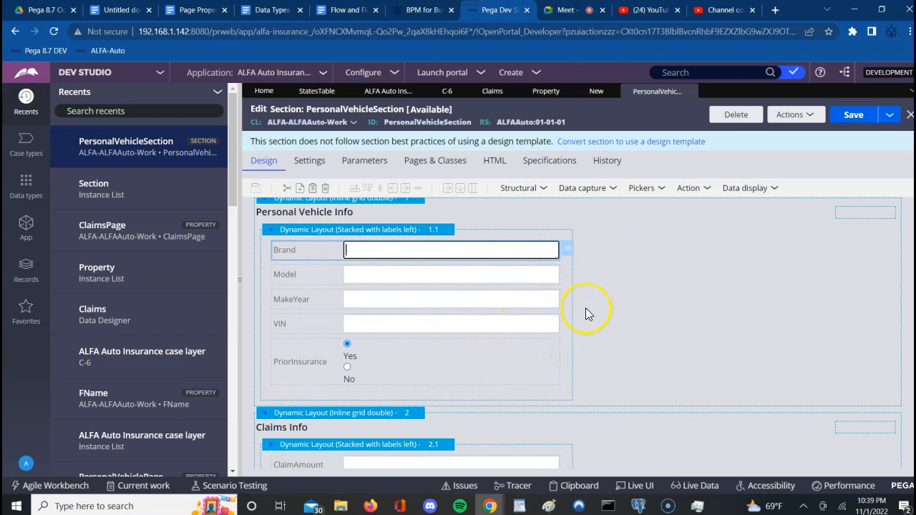
{"action": "left_click", "coordinate": [625, 324]}
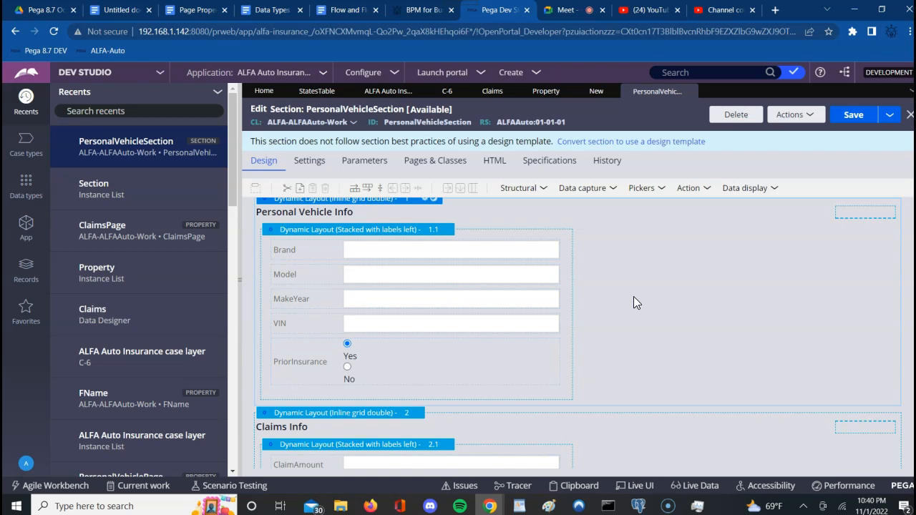
{"action": "left_click", "coordinate": [485, 249]}
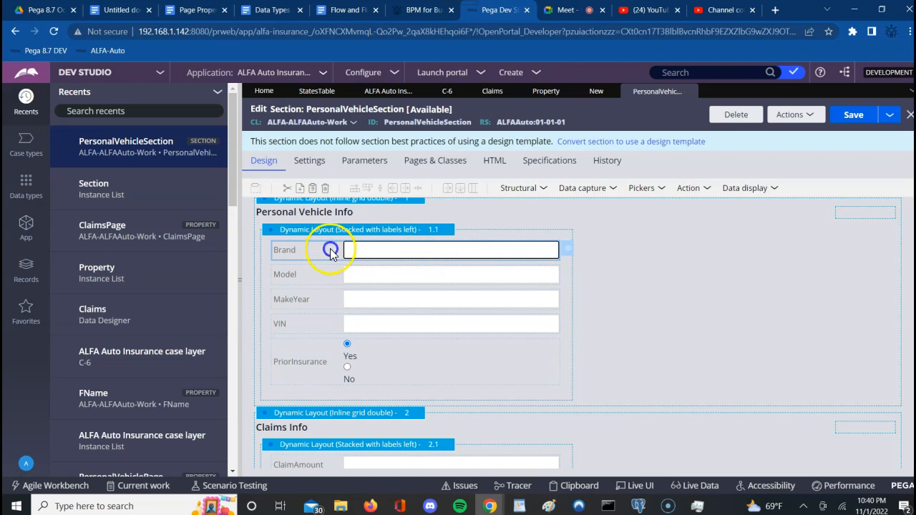
{"action": "left_click", "coordinate": [570, 251]}
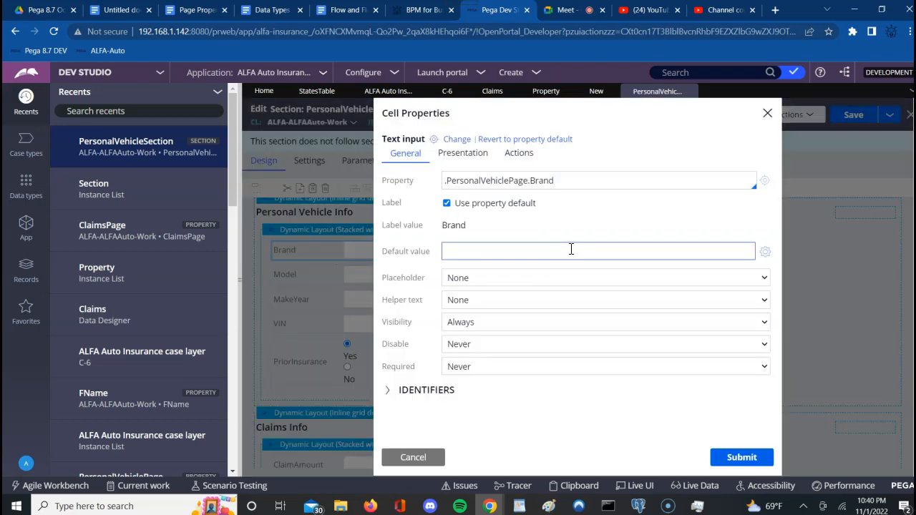
{"action": "left_click", "coordinate": [422, 328]}
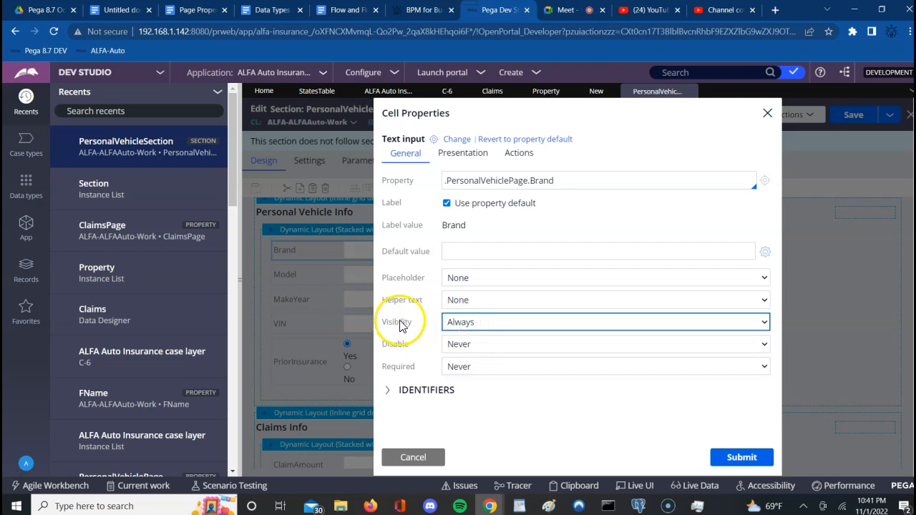
{"action": "left_click", "coordinate": [469, 326]}
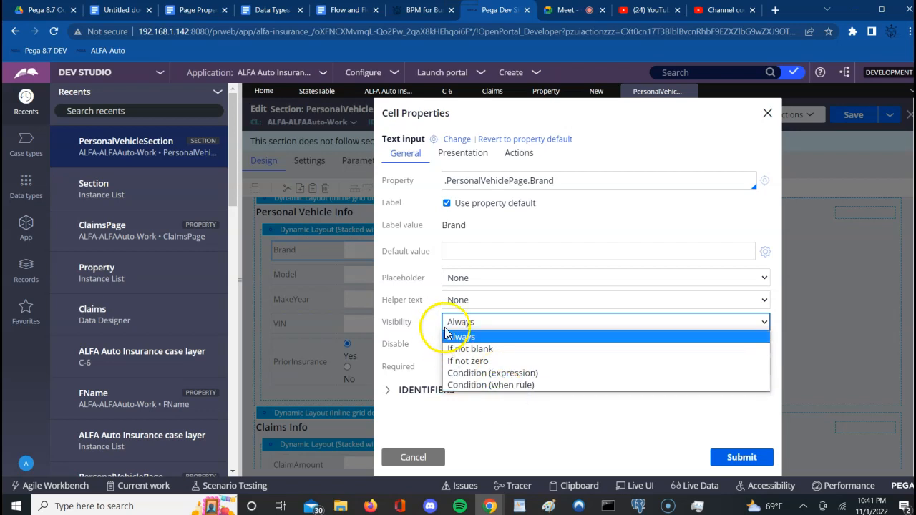
{"action": "left_click", "coordinate": [564, 10]}
{"action": "left_click", "coordinate": [588, 131]}
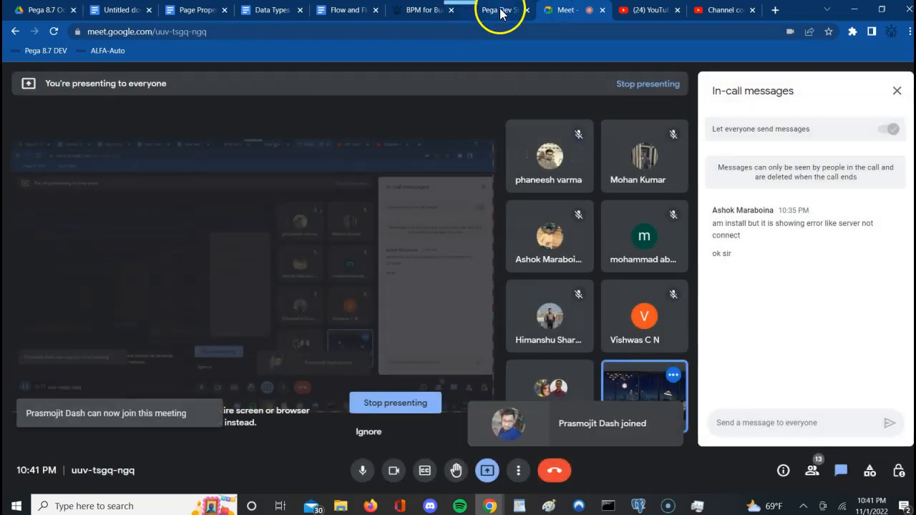
{"action": "left_click", "coordinate": [492, 10]}
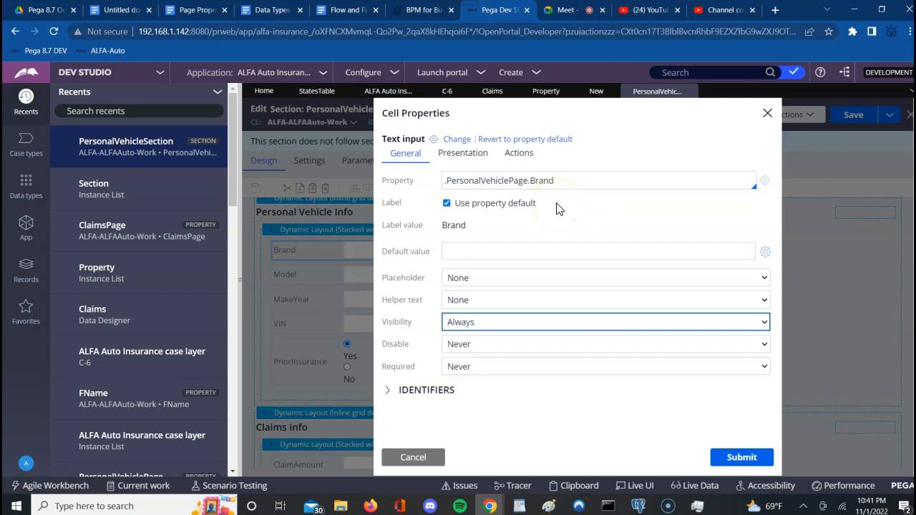
{"action": "left_click", "coordinate": [347, 262]}
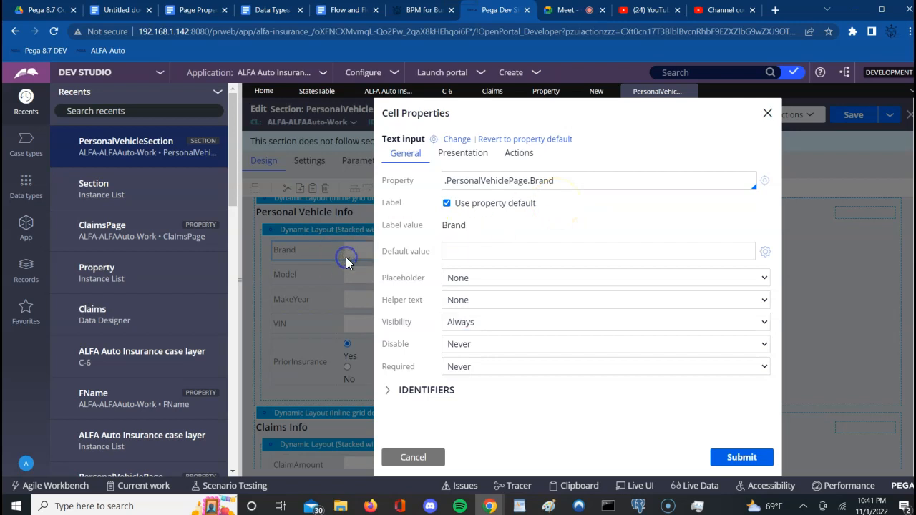
{"action": "left_click", "coordinate": [767, 113]}
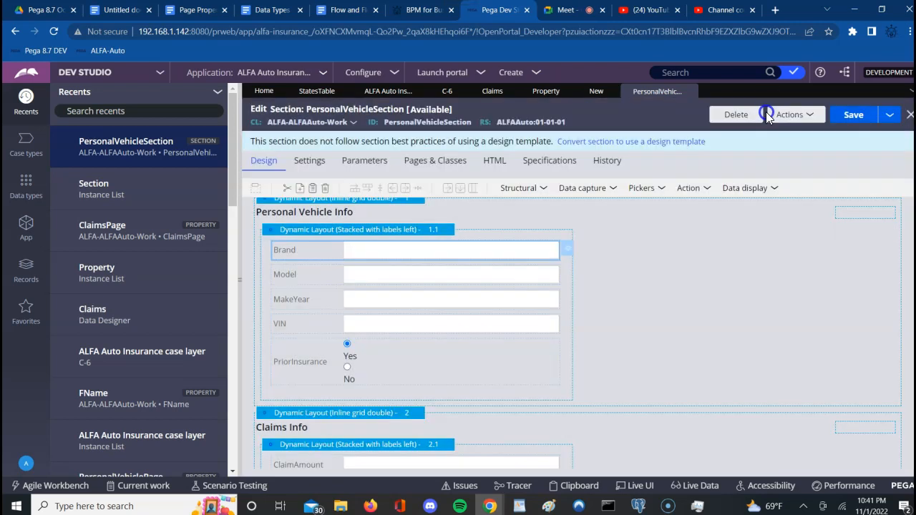
{"action": "left_click", "coordinate": [415, 231]}
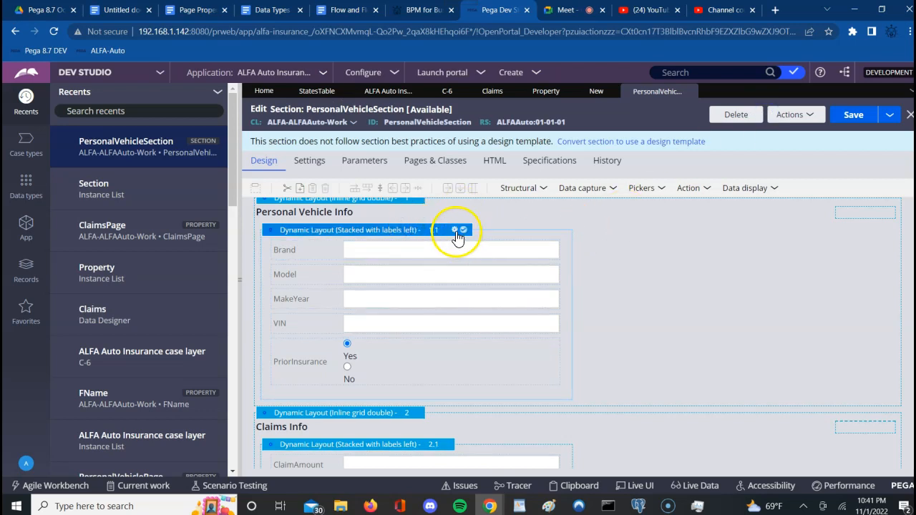
{"action": "left_click", "coordinate": [455, 231]}
{"action": "left_click", "coordinate": [455, 231]}
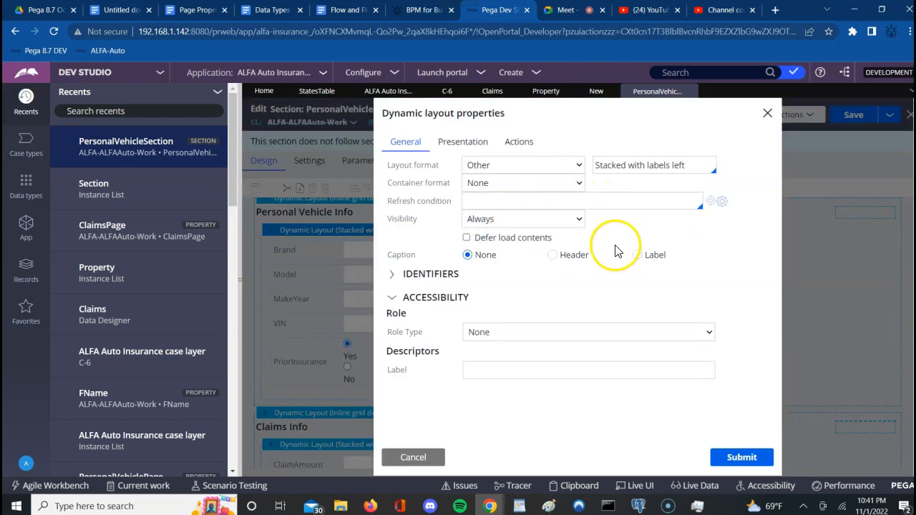
{"action": "double_click", "coordinate": [398, 220]}
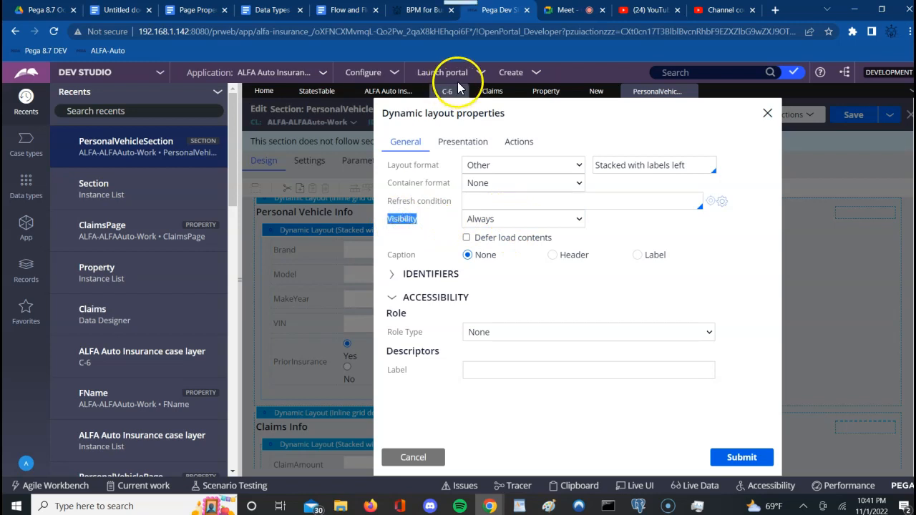
{"action": "triple_click", "coordinate": [440, 116]}
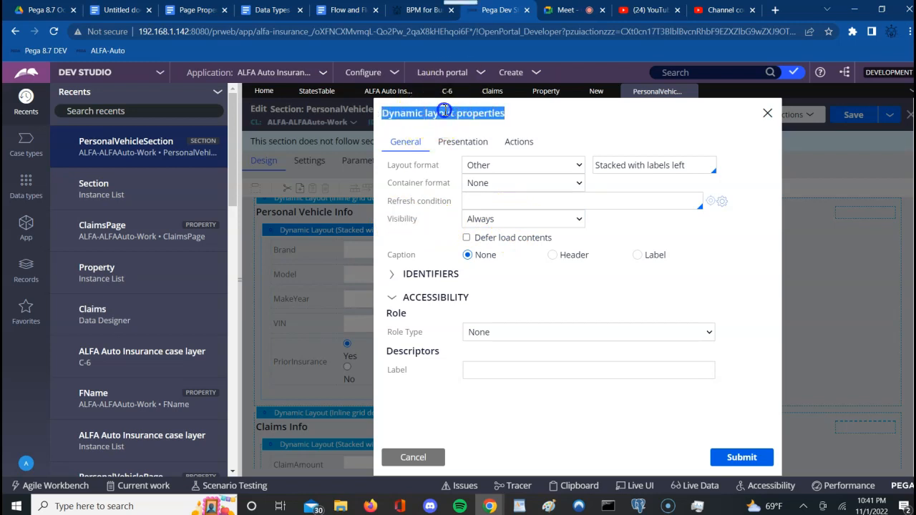
{"action": "double_click", "coordinate": [398, 220]}
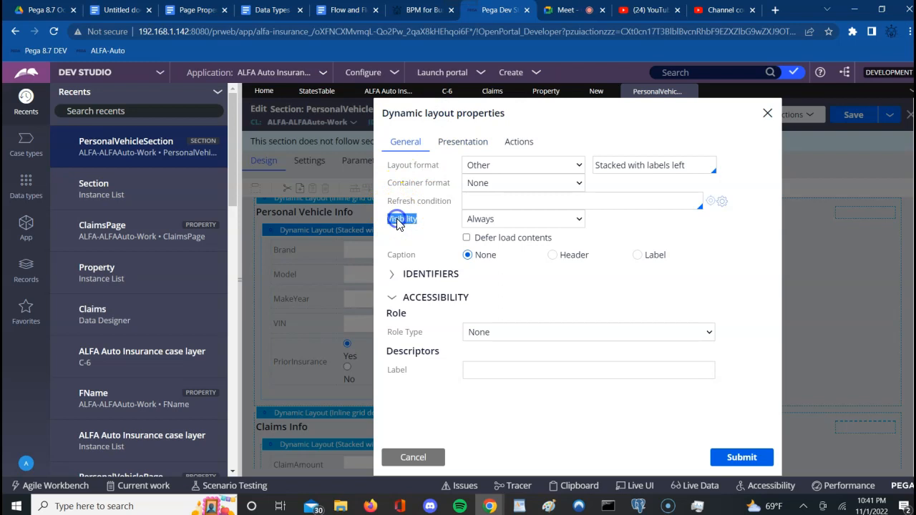
{"action": "left_click", "coordinate": [767, 116]}
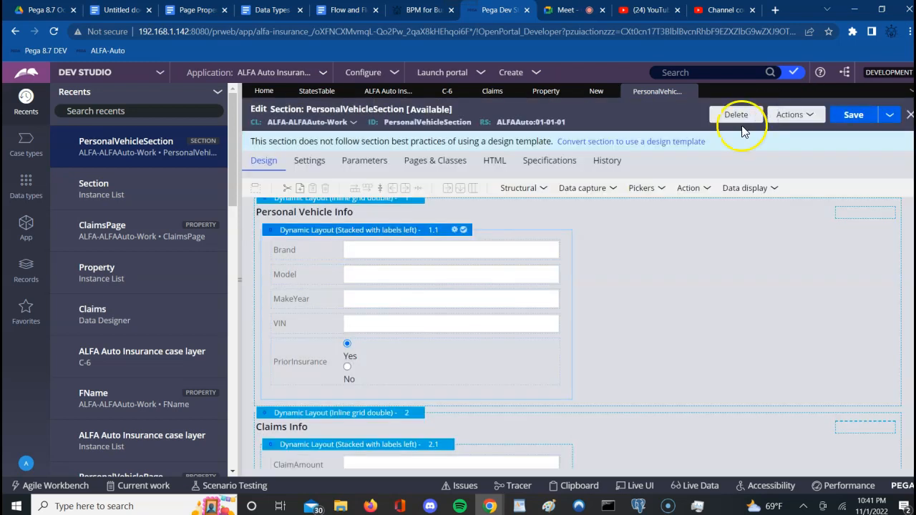
Step: Submit the Brand field's cell properties with Visibility left at Always, then open the section's Actions menu
{"action": "left_click", "coordinate": [440, 253]}
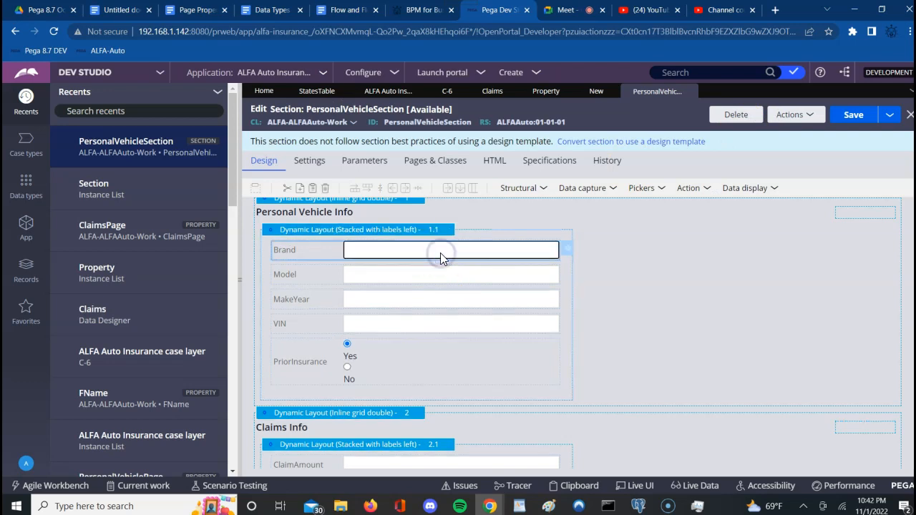
{"action": "left_click", "coordinate": [566, 250]}
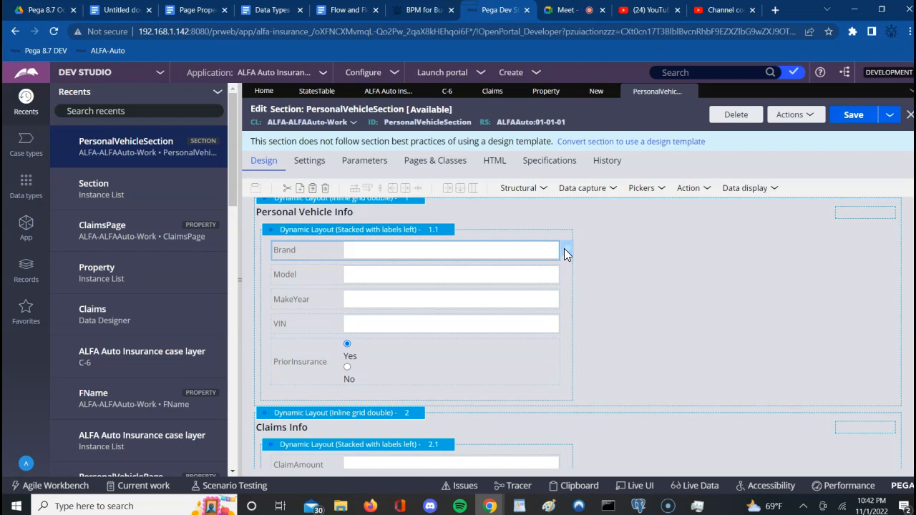
{"action": "left_click", "coordinate": [567, 252]}
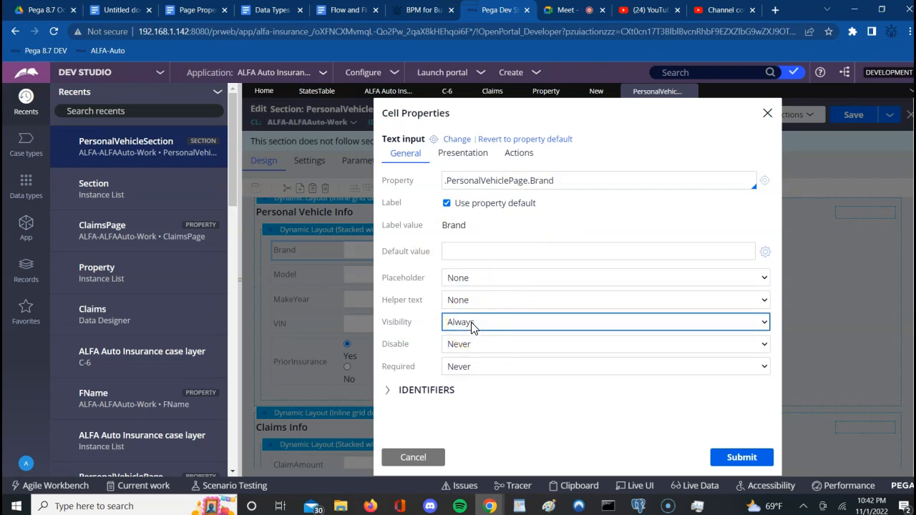
{"action": "left_click", "coordinate": [398, 302]}
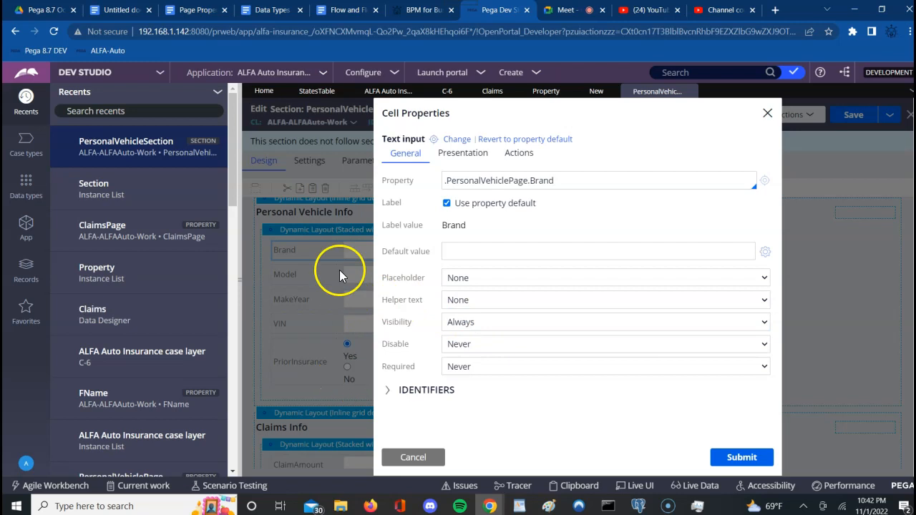
{"action": "left_click", "coordinate": [769, 459]}
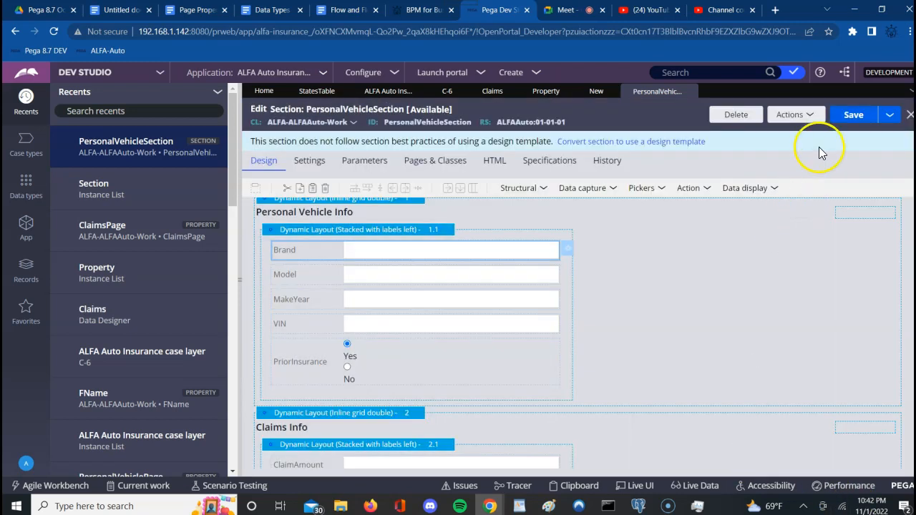
{"action": "left_click", "coordinate": [793, 115]}
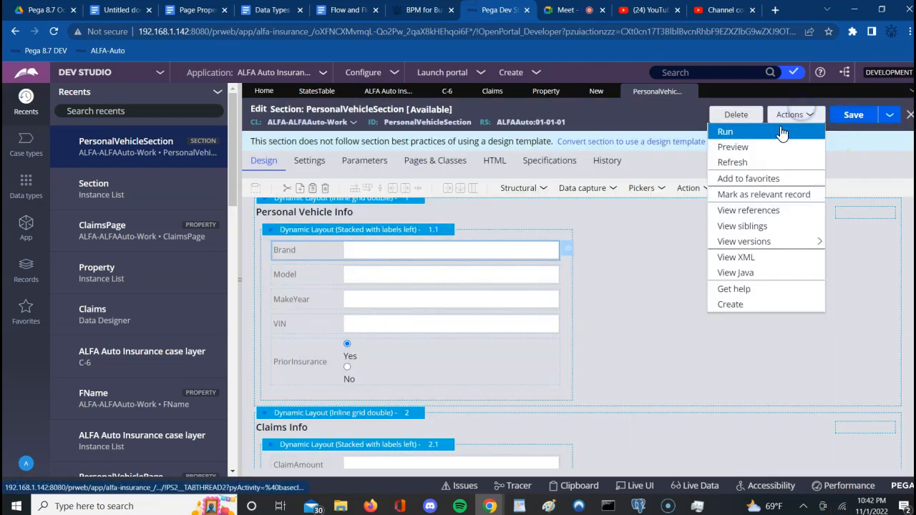
Step: Preview the PersonalVehicleSection form with Brand among the vehicle fields, then close the preview
{"action": "left_click", "coordinate": [733, 146]}
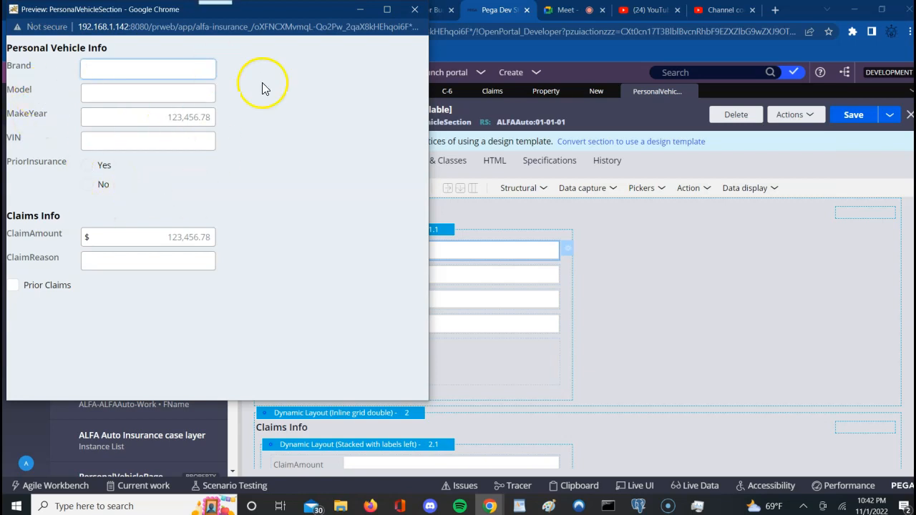
{"action": "left_click", "coordinate": [415, 9]}
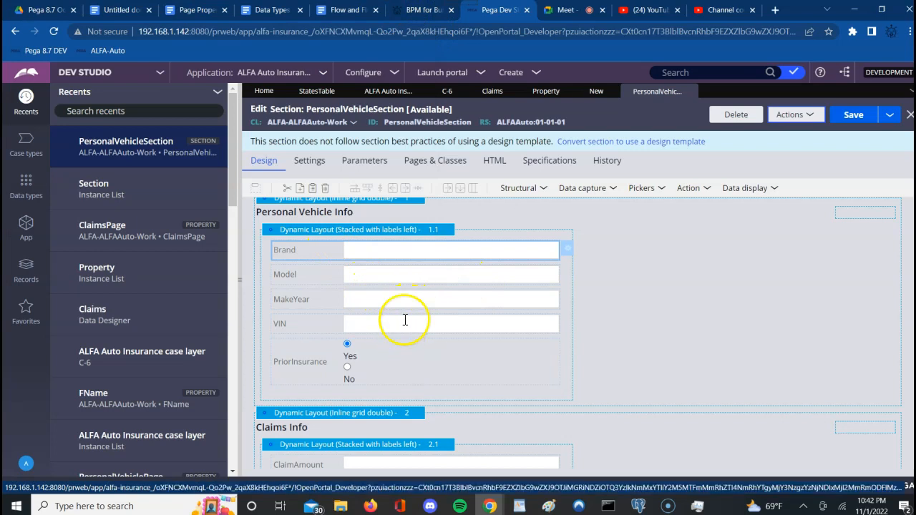
{"action": "left_click", "coordinate": [570, 253]}
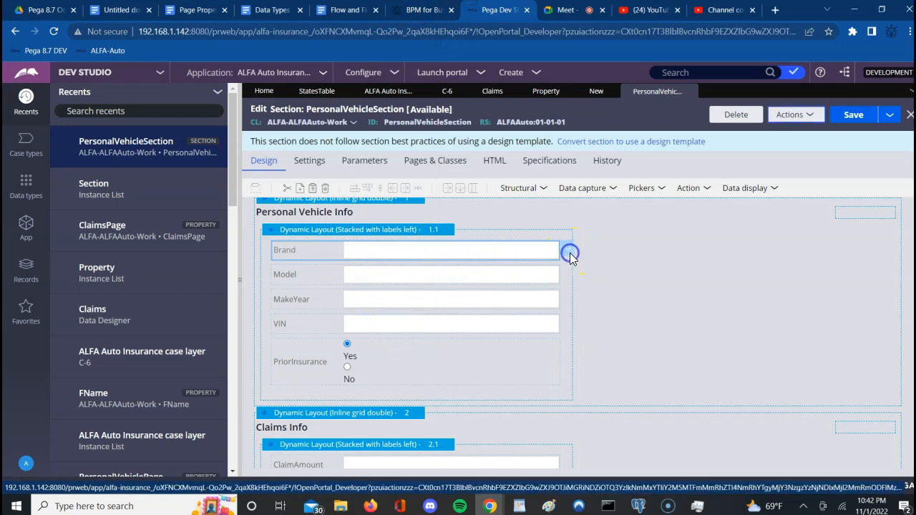
{"action": "left_click", "coordinate": [568, 250]}
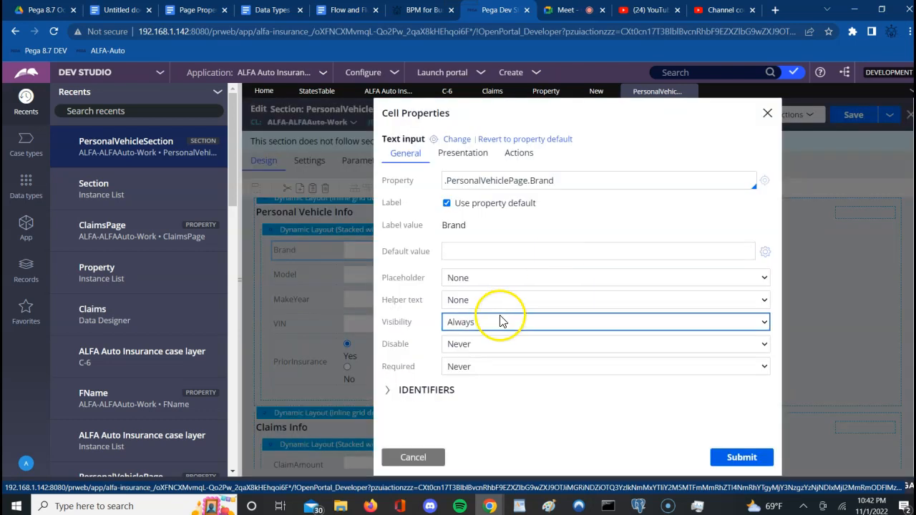
{"action": "left_click", "coordinate": [476, 322]}
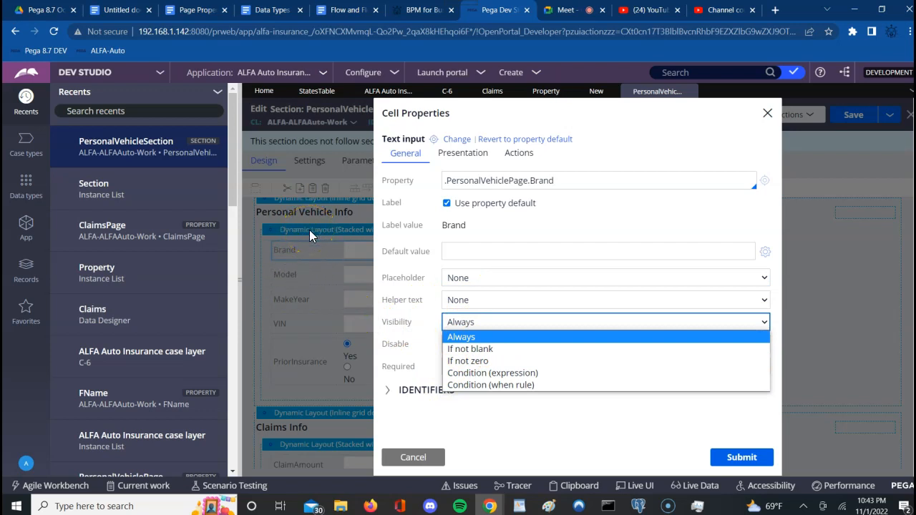
{"action": "key", "text": "Down"}
{"action": "key", "text": "Down"}
{"action": "key", "text": "Down"}
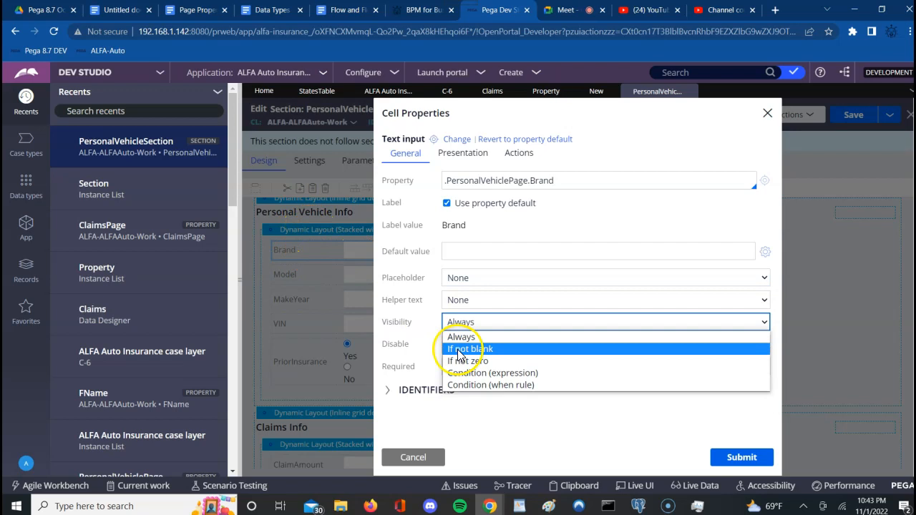
{"action": "left_click", "coordinate": [412, 459]}
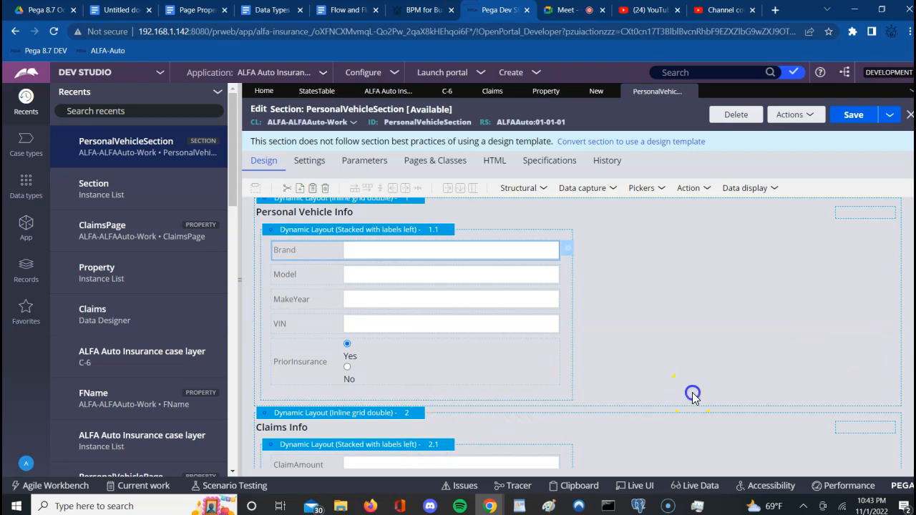
{"action": "left_click", "coordinate": [692, 395]}
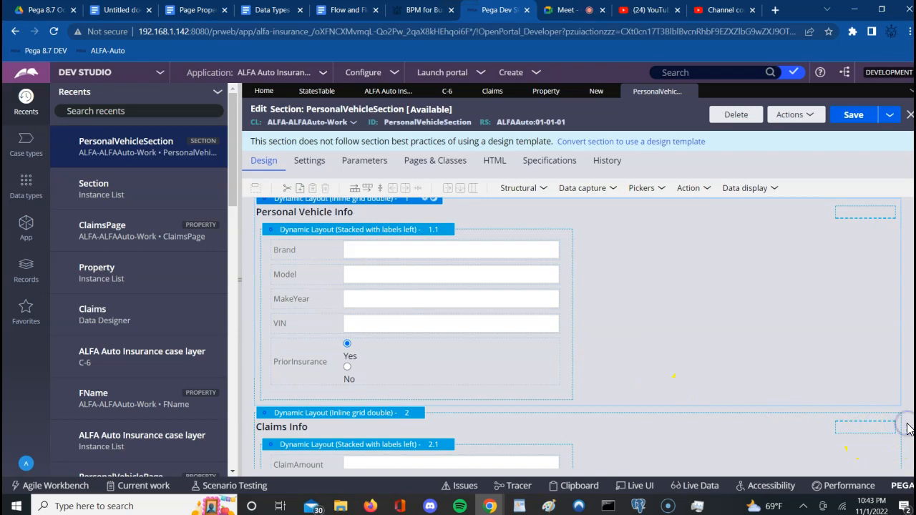
{"action": "scroll", "coordinate": [907, 428], "scroll_direction": "down", "scroll_amount": 1}
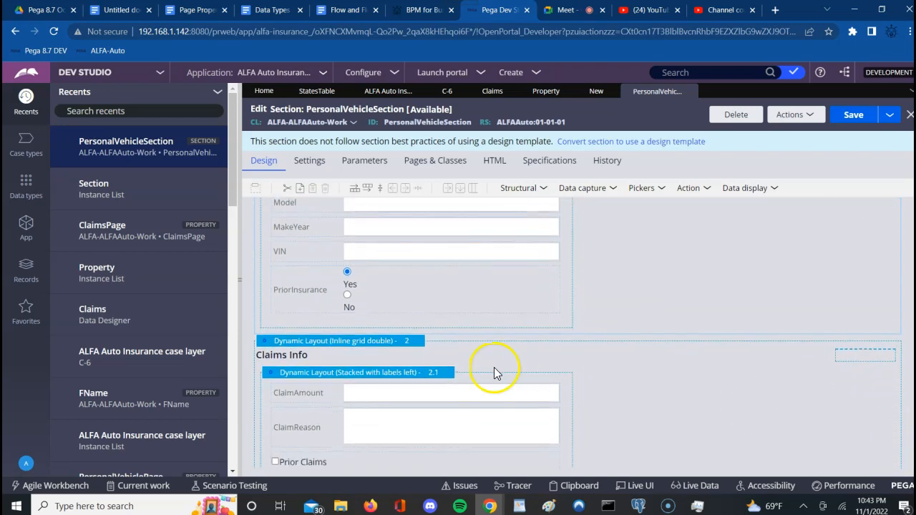
{"action": "left_click", "coordinate": [341, 344]}
{"action": "left_click", "coordinate": [337, 344]}
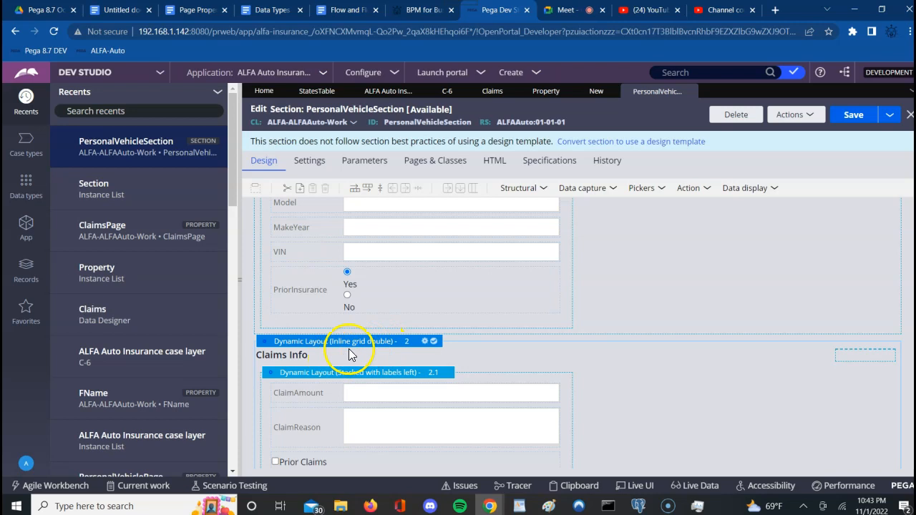
{"action": "left_click", "coordinate": [760, 368]}
{"action": "scroll", "coordinate": [759, 363], "scroll_direction": "down", "scroll_amount": 1}
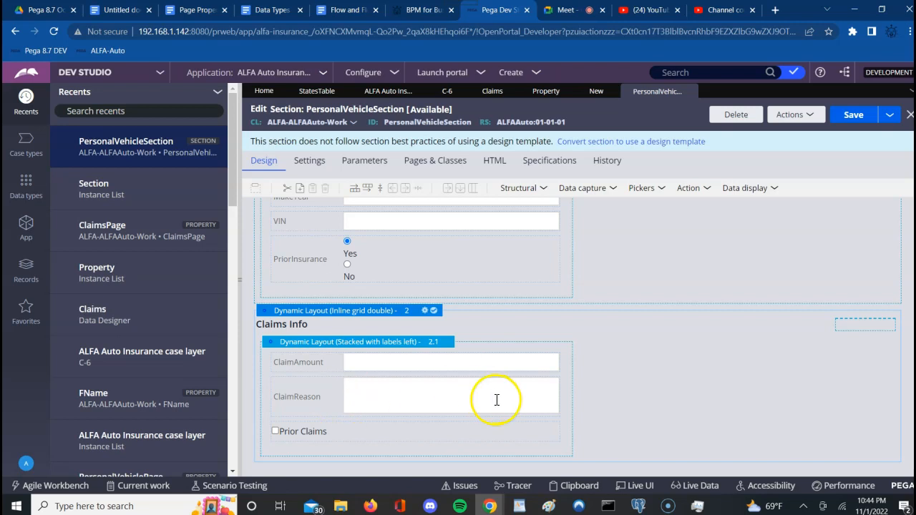
{"action": "left_click", "coordinate": [353, 365]}
{"action": "left_click", "coordinate": [357, 398]}
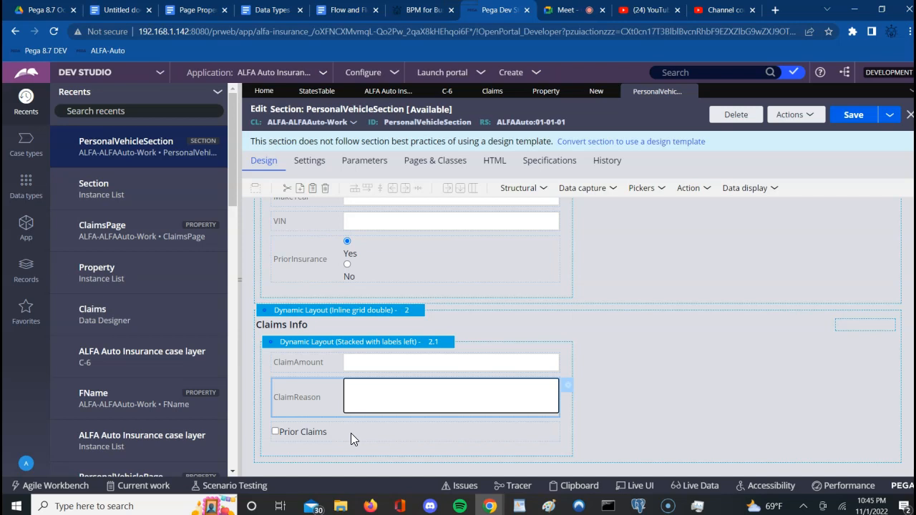
{"action": "left_click", "coordinate": [364, 311]}
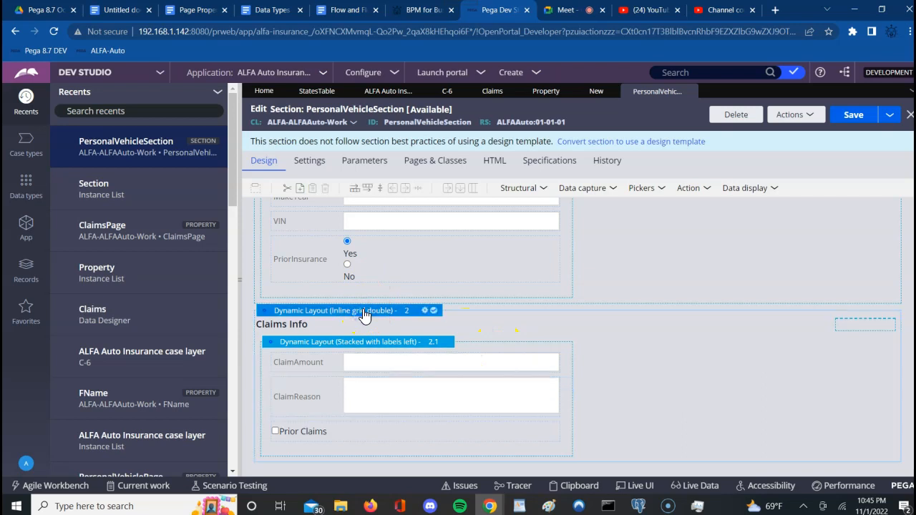
{"action": "left_click", "coordinate": [290, 263]}
{"action": "left_click", "coordinate": [608, 264]}
{"action": "scroll", "coordinate": [608, 265], "scroll_direction": "up", "scroll_amount": 3}
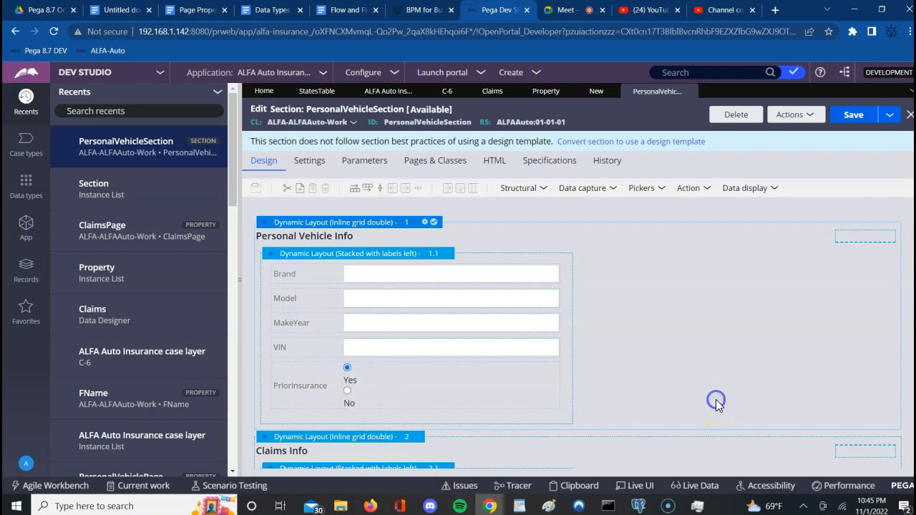
{"action": "scroll", "coordinate": [718, 404], "scroll_direction": "down", "scroll_amount": 2}
{"action": "scroll", "coordinate": [717, 401], "scroll_direction": "down", "scroll_amount": 2}
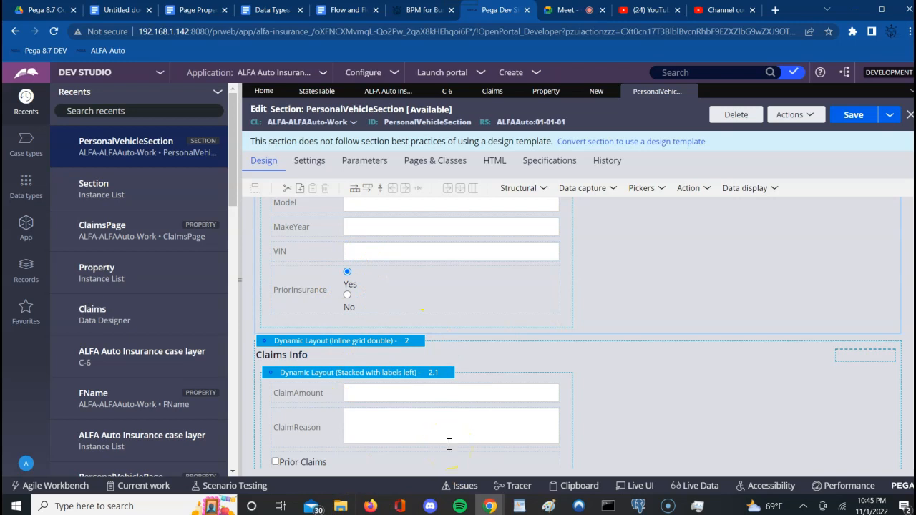
{"action": "left_click", "coordinate": [367, 343]}
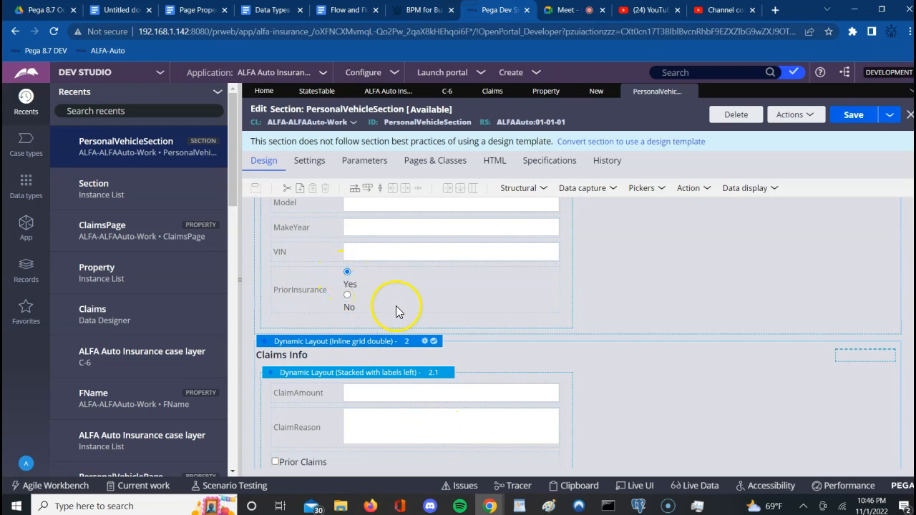
Step: Set the Claims Info layout's Visibility to Condition (expression)
{"action": "left_click", "coordinate": [424, 342]}
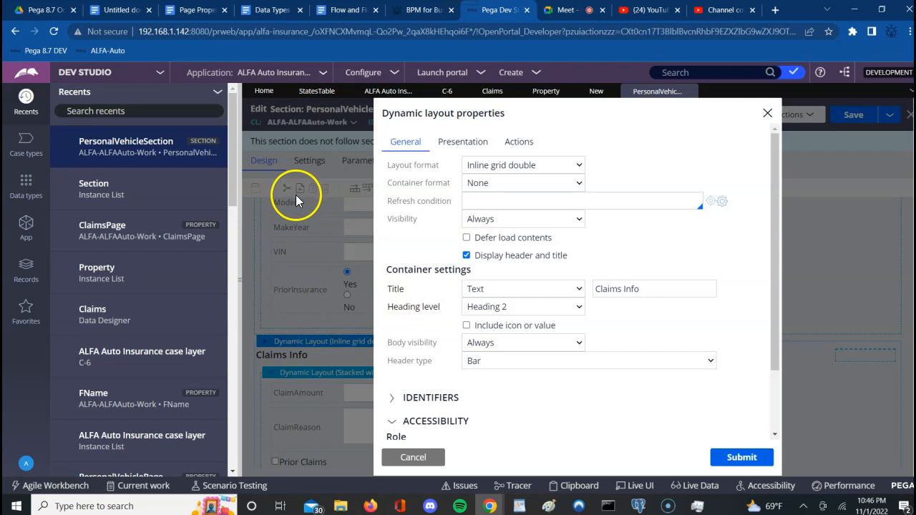
{"action": "left_click", "coordinate": [484, 219]}
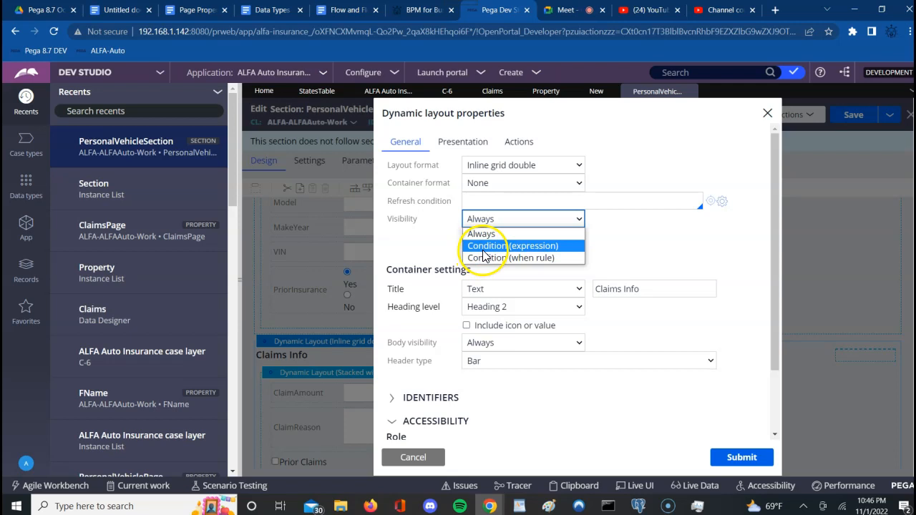
{"action": "left_click", "coordinate": [484, 250]}
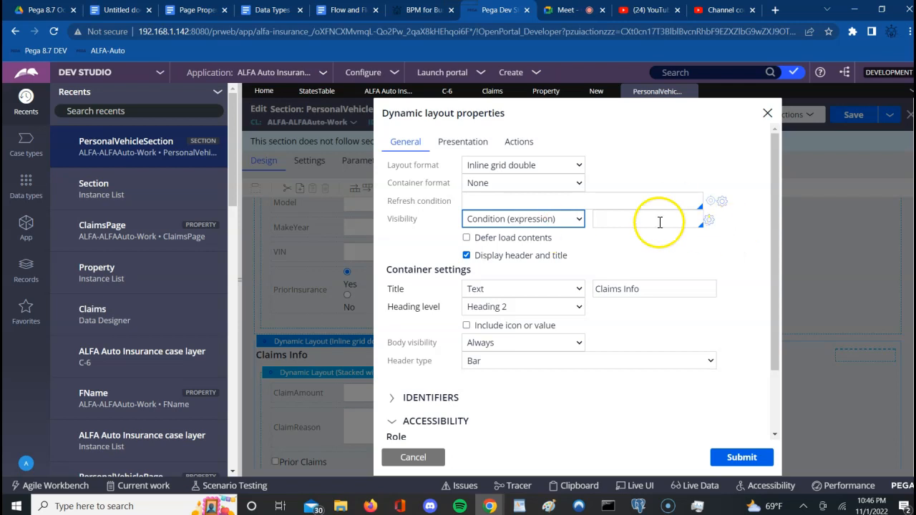
Step: Build the expression .PersonalVehiclePage.PriorInsurance from the property suggestions
{"action": "left_click", "coordinate": [599, 219]}
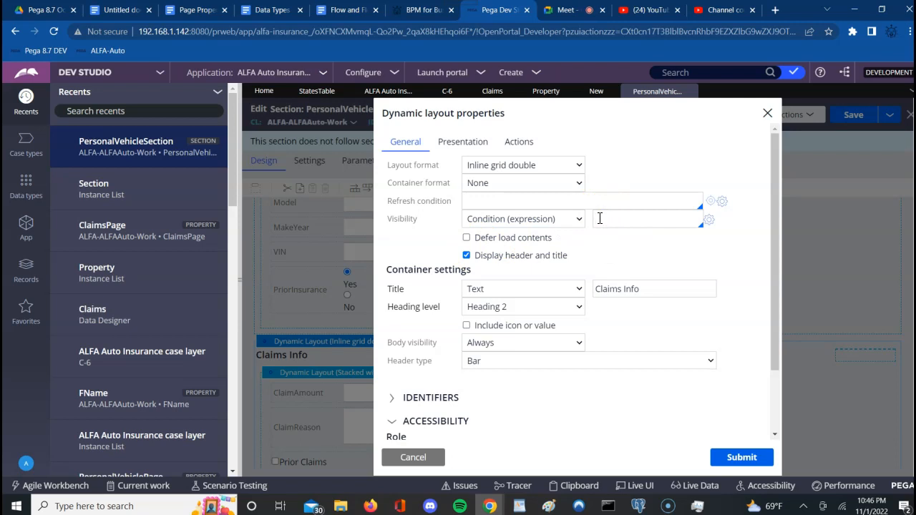
{"action": "left_click", "coordinate": [600, 218]}
{"action": "key", "text": "Down"}
{"action": "key", "text": "Down"}
{"action": "key", "text": "Down"}
{"action": "key", "text": "Down"}
{"action": "key", "text": "Down"}
{"action": "key", "text": "Down"}
{"action": "key", "text": "Down"}
{"action": "key", "text": "Down"}
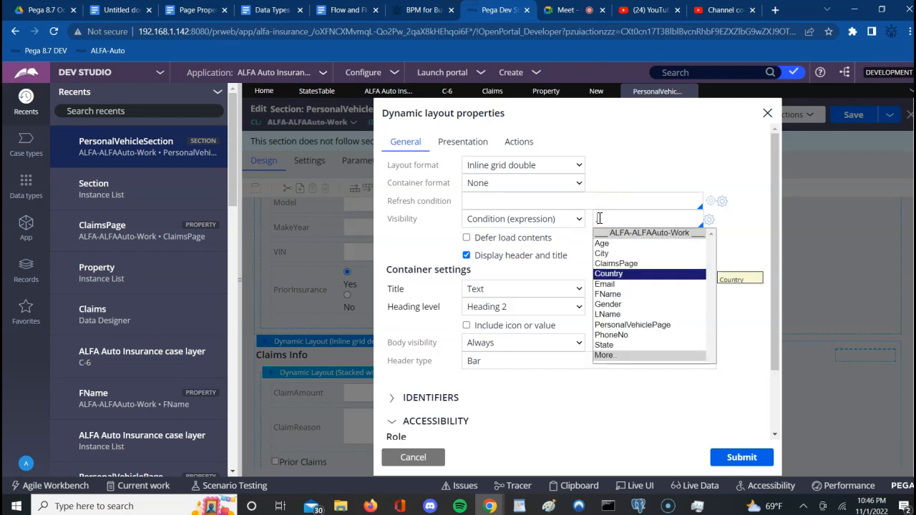
{"action": "key", "text": "Down"}
{"action": "key", "text": "Return"}
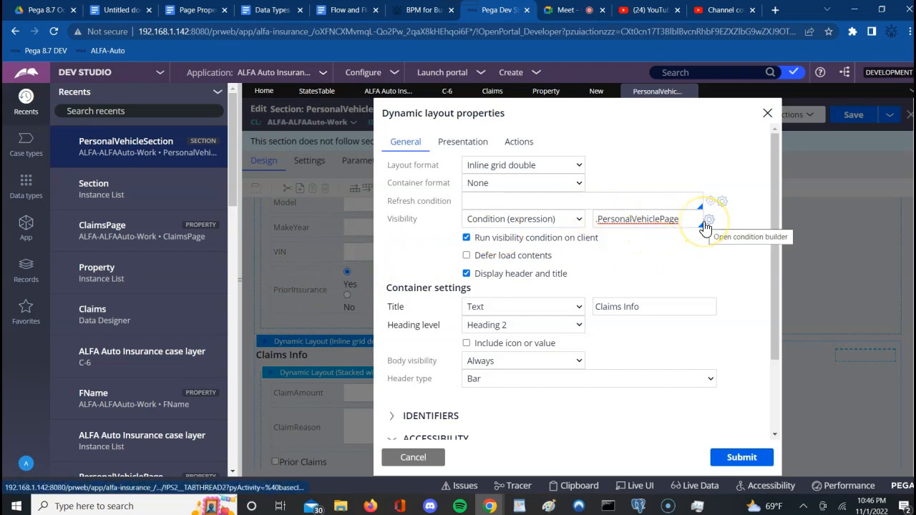
{"action": "type", "text": "."}
{"action": "key", "text": "Down"}
{"action": "key", "text": "Down"}
{"action": "key", "text": "Down"}
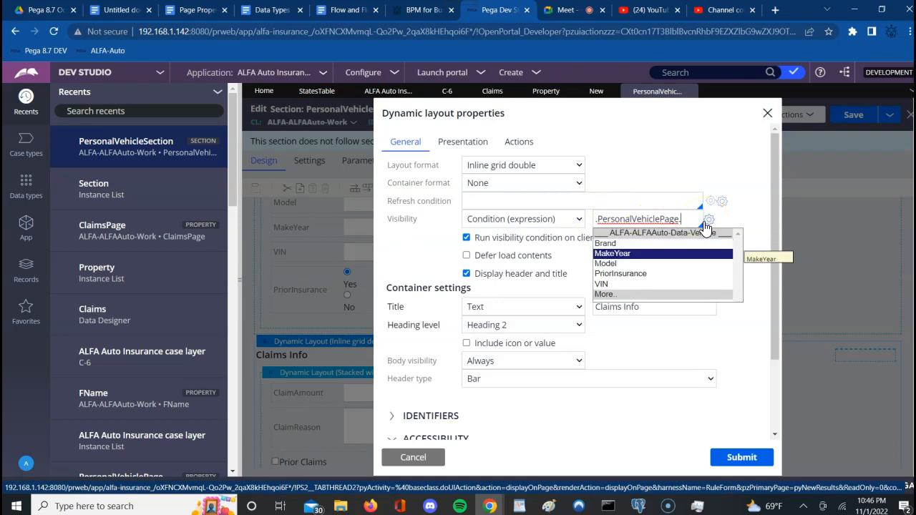
{"action": "key", "text": "Return"}
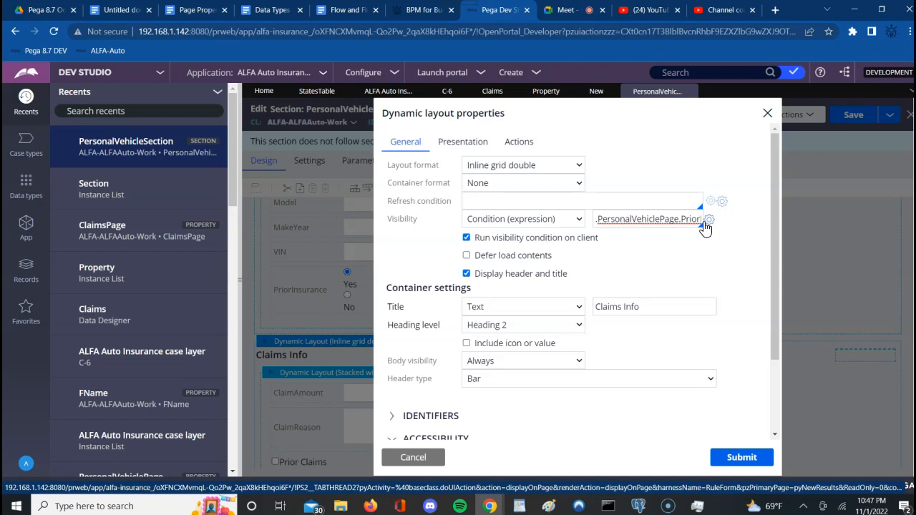
{"action": "left_click", "coordinate": [669, 222]}
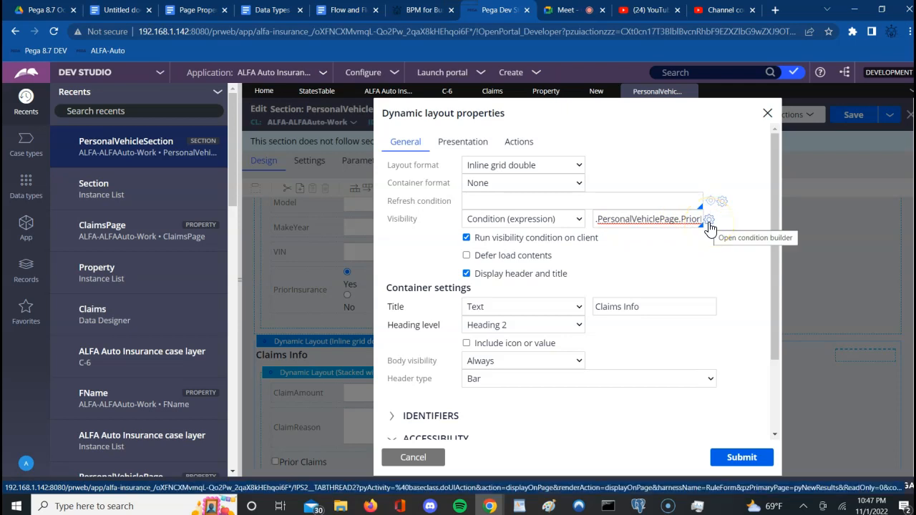
Step: In the condition builder, compare PriorInsurance to "Yes", save, and select the resulting expression
{"action": "left_click", "coordinate": [709, 226]}
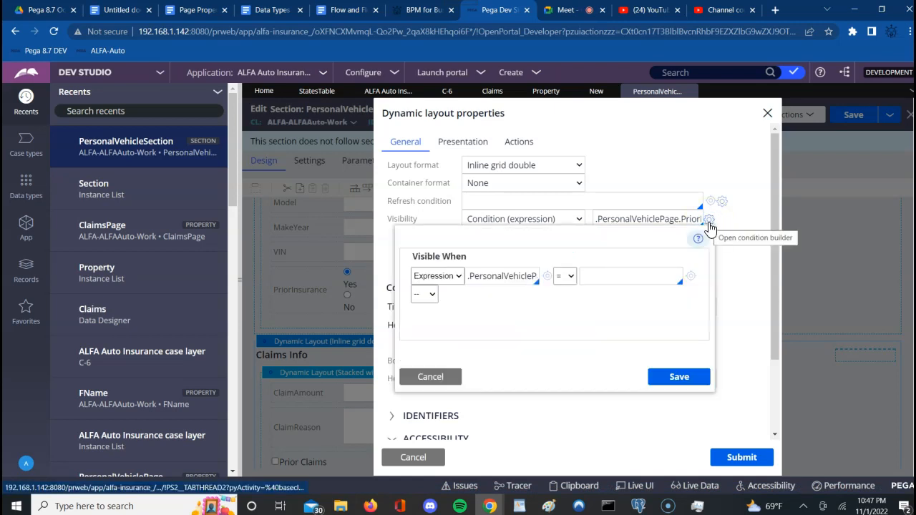
{"action": "left_click", "coordinate": [510, 285]}
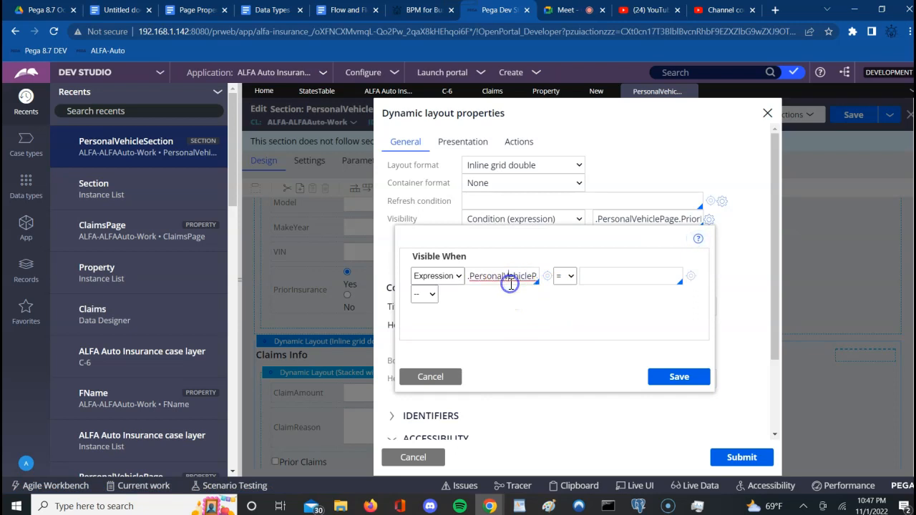
{"action": "key", "text": "Right"}
{"action": "key", "text": "Right"}
{"action": "key", "text": "Right"}
{"action": "key", "text": "Right"}
{"action": "key", "text": "Right"}
{"action": "key", "text": "Right"}
{"action": "key", "text": "Right"}
{"action": "key", "text": "Right"}
{"action": "key", "text": "Right"}
{"action": "key", "text": "Right"}
{"action": "key", "text": "Right"}
{"action": "key", "text": "Right"}
{"action": "key", "text": "Right"}
{"action": "key", "text": "Right"}
{"action": "key", "text": "Right"}
{"action": "key", "text": "Right"}
{"action": "key", "text": "Right"}
{"action": "key", "text": "Right"}
{"action": "key", "text": "Right"}
{"action": "key", "text": "Right"}
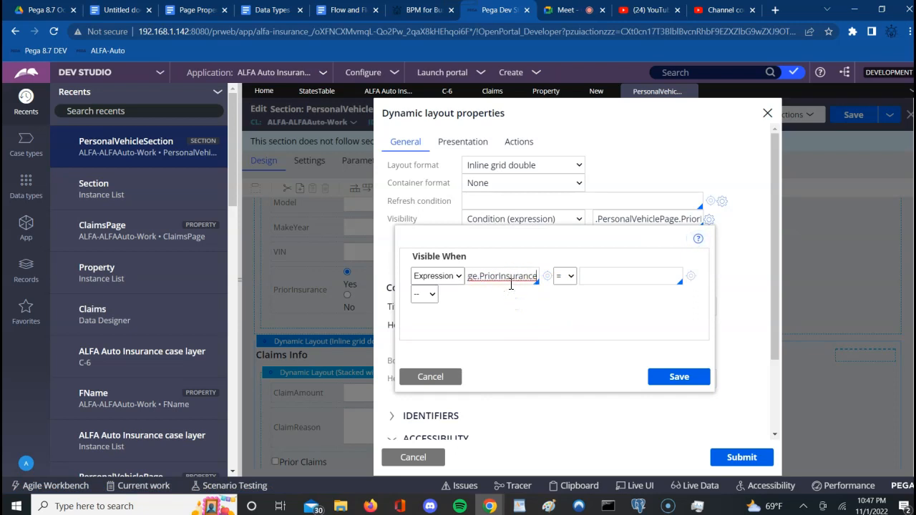
{"action": "key", "text": "Left"}
{"action": "key", "text": "Left"}
{"action": "key", "text": "Left"}
{"action": "key", "text": "Left"}
{"action": "key", "text": "Left"}
{"action": "key", "text": "Left"}
{"action": "key", "text": "Left"}
{"action": "key", "text": "Left"}
{"action": "key", "text": "Left"}
{"action": "key", "text": "Left"}
{"action": "key", "text": "Left"}
{"action": "key", "text": "Left"}
{"action": "key", "text": "Left"}
{"action": "key", "text": "Left"}
{"action": "key", "text": "Left"}
{"action": "key", "text": "Left"}
{"action": "key", "text": "Left"}
{"action": "key", "text": "Left"}
{"action": "key", "text": "Left"}
{"action": "key", "text": "Left"}
{"action": "key", "text": "Right"}
{"action": "key", "text": "Right"}
{"action": "key", "text": "Right"}
{"action": "key", "text": "Right"}
{"action": "key", "text": "Right"}
{"action": "key", "text": "Right"}
{"action": "key", "text": "Right"}
{"action": "key", "text": "Right"}
{"action": "key", "text": "Right"}
{"action": "key", "text": "Right"}
{"action": "key", "text": "Right"}
{"action": "key", "text": "Right"}
{"action": "key", "text": "Right"}
{"action": "key", "text": "Right"}
{"action": "key", "text": "Right"}
{"action": "key", "text": "Right"}
{"action": "key", "text": "Right"}
{"action": "key", "text": "Right"}
{"action": "key", "text": "Right"}
{"action": "key", "text": "Right"}
{"action": "key", "text": "Right"}
{"action": "key", "text": "Right"}
{"action": "key", "text": "Right"}
{"action": "key", "text": "Right"}
{"action": "key", "text": "Right"}
{"action": "key", "text": "Right"}
{"action": "key", "text": "Right"}
{"action": "key", "text": "Right"}
{"action": "key", "text": "Right"}
{"action": "key", "text": "Right"}
{"action": "key", "text": "Right"}
{"action": "key", "text": "Right"}
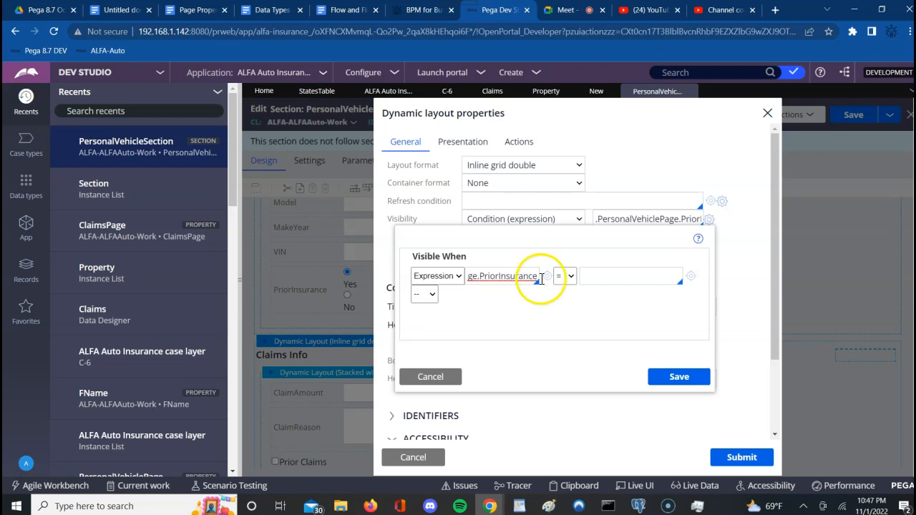
{"action": "left_click", "coordinate": [609, 273]}
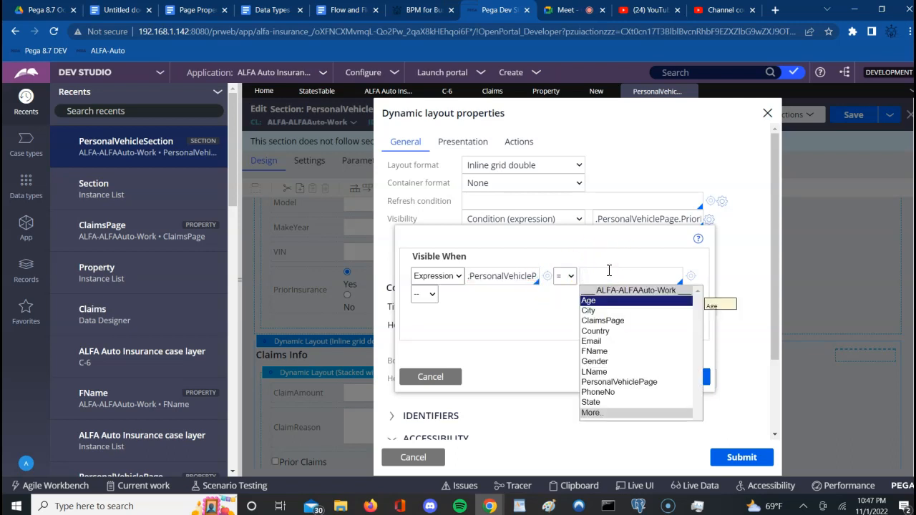
{"action": "type", "text": "\"Yes"}
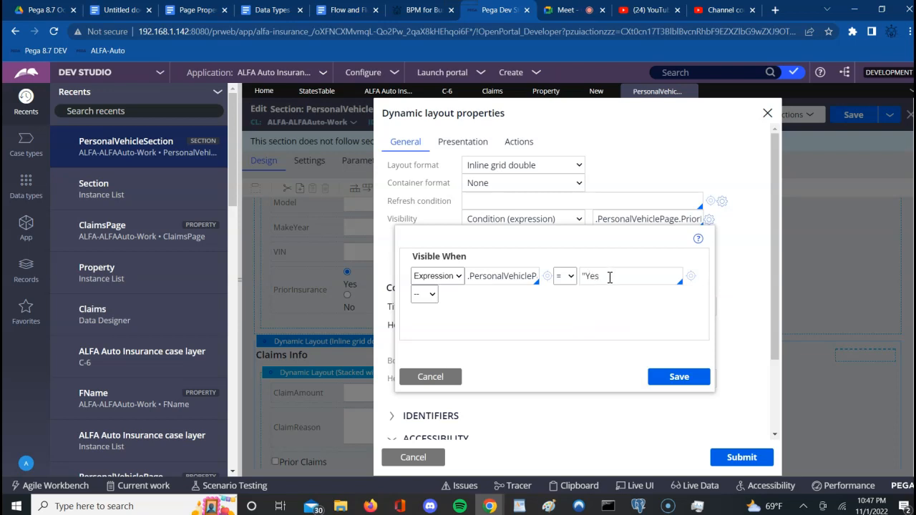
{"action": "type", "text": "\""}
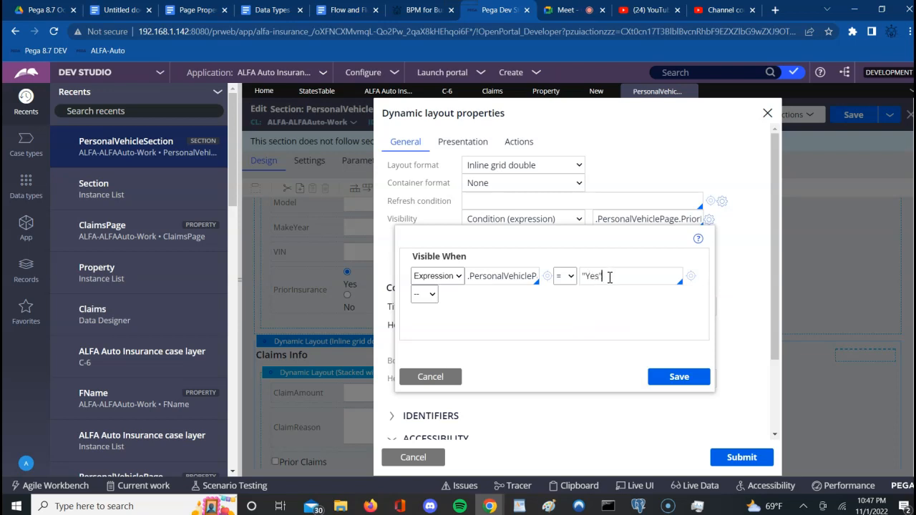
{"action": "left_click", "coordinate": [672, 384]}
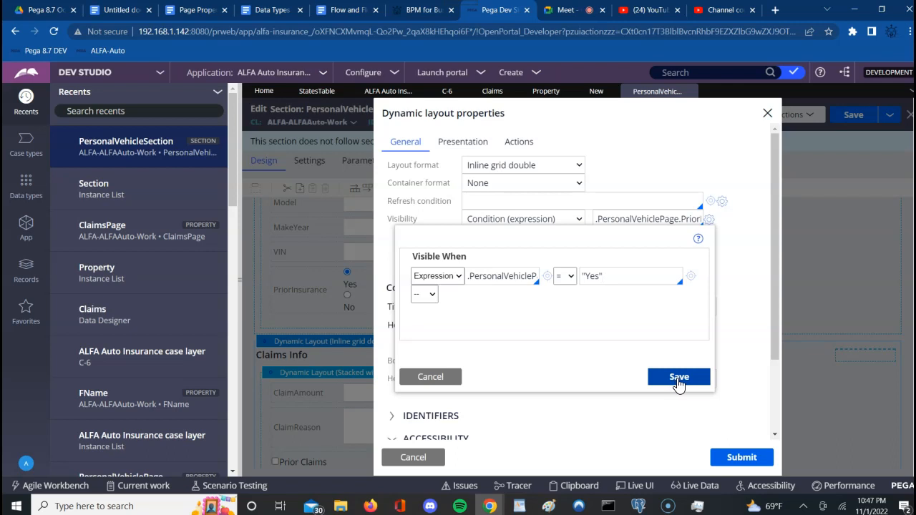
{"action": "left_click", "coordinate": [678, 379]}
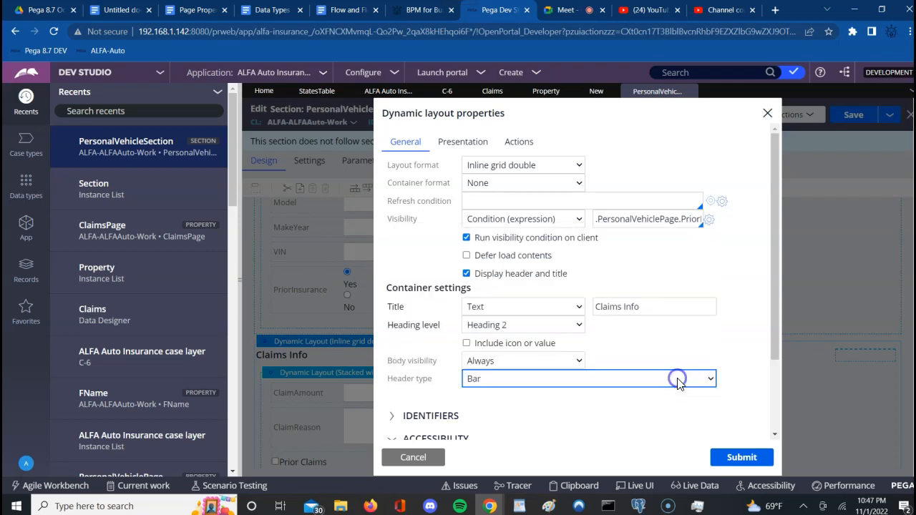
{"action": "triple_click", "coordinate": [623, 220]}
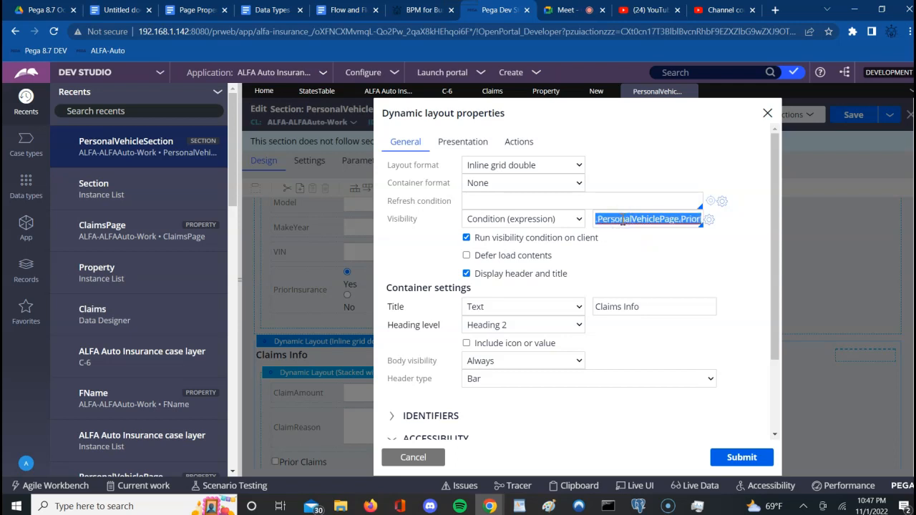
Step: Note in Google Docs that claim details show only when prior insurance is present, pasting the expression
{"action": "left_click", "coordinate": [118, 11]}
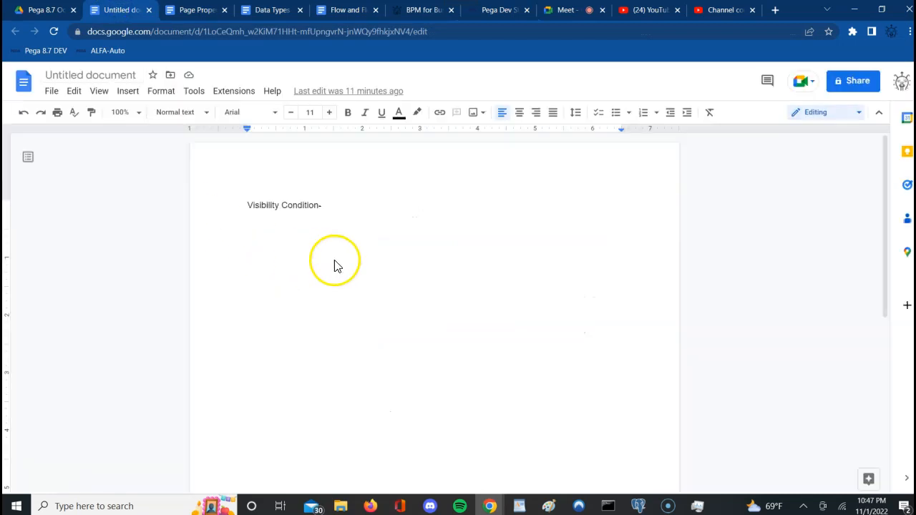
{"action": "key", "text": "Return"}
{"action": "type", "text": "! "}
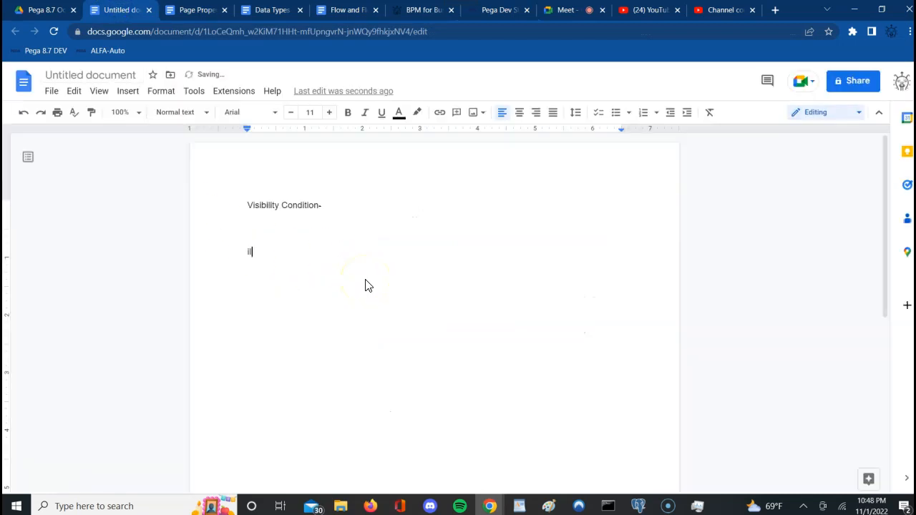
{"action": "type", "text": "want claim details layou"}
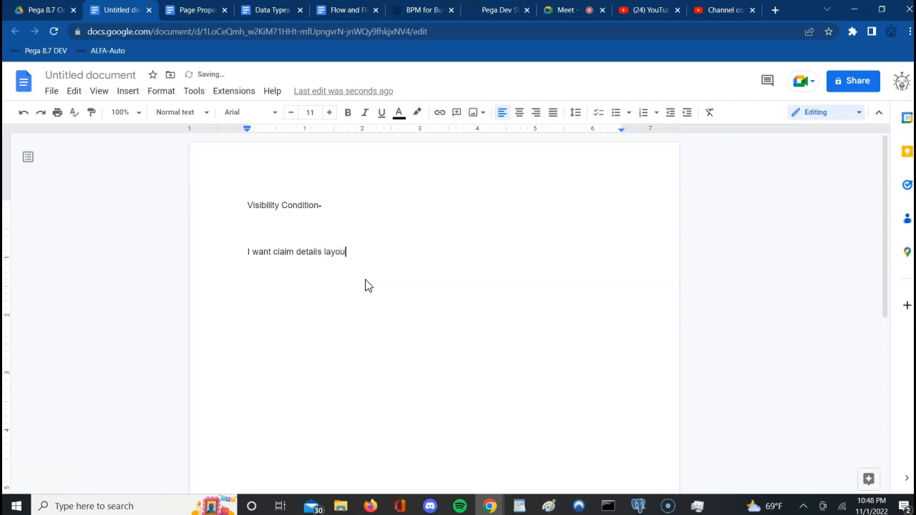
{"action": "type", "text": "t to be visible only when pri"}
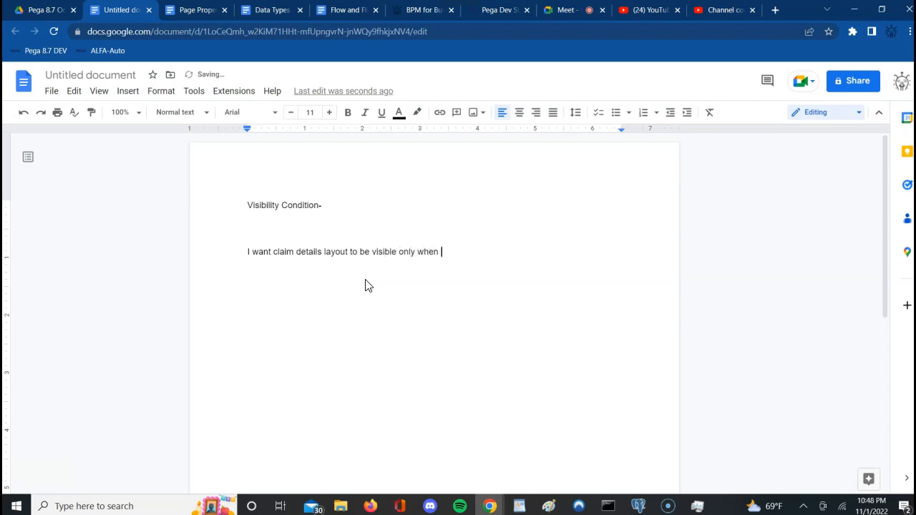
{"action": "type", "text": "or insurance is present."}
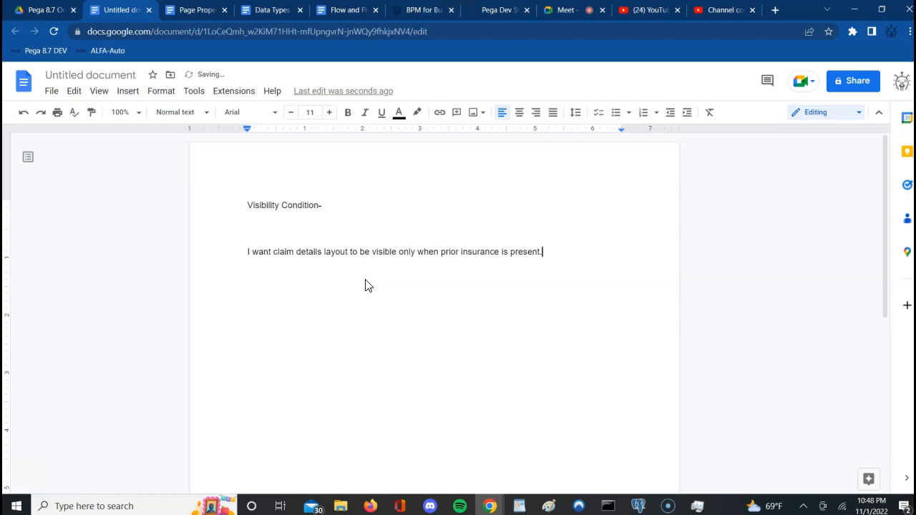
{"action": "key", "text": "Return"}
{"action": "type", "text": ".PersonalVehiclePage.PriorInsurance  'Yes'"}
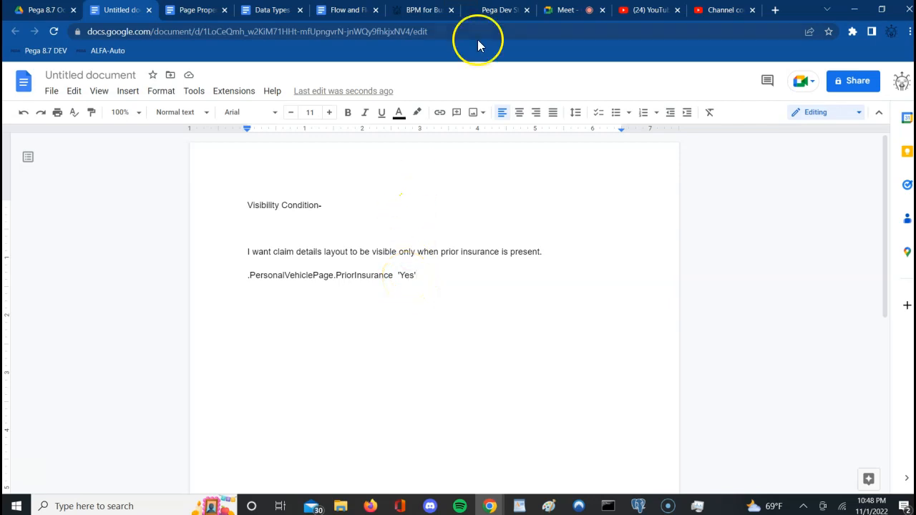
{"action": "left_click", "coordinate": [490, 10]}
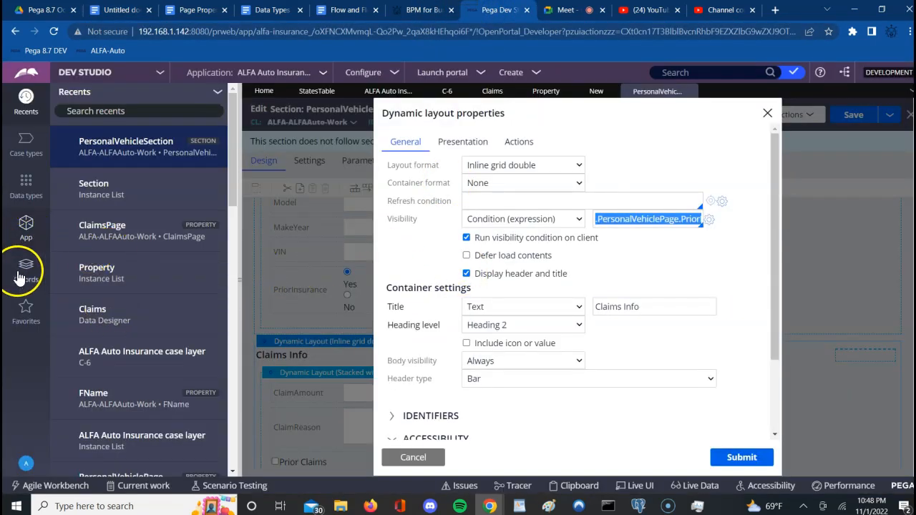
Step: Open the App explorer's Data types list showing Claims, StatesTable and Vehicle
{"action": "left_click", "coordinate": [24, 244]}
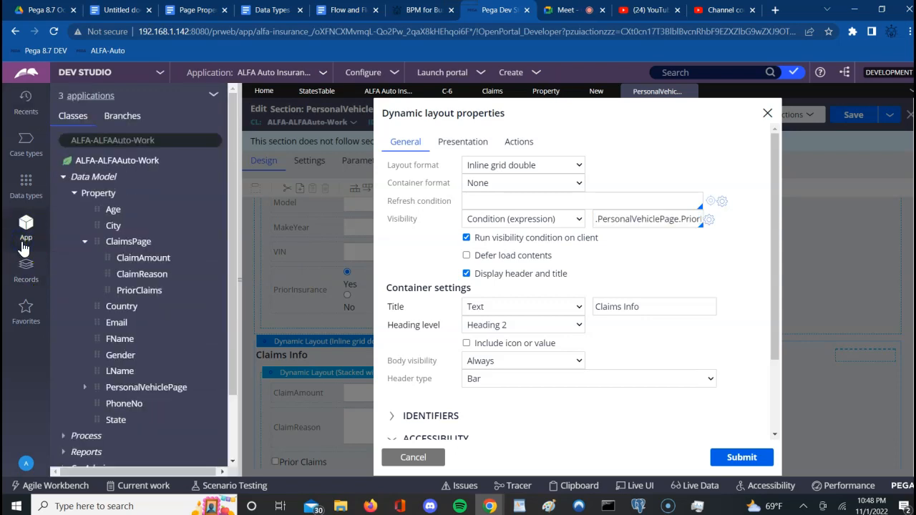
{"action": "left_click", "coordinate": [170, 139]}
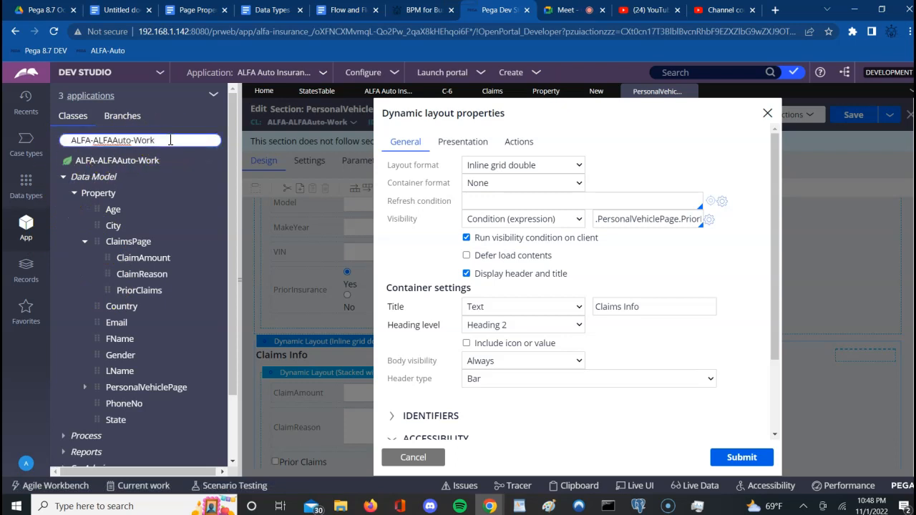
{"action": "left_click", "coordinate": [304, 58]}
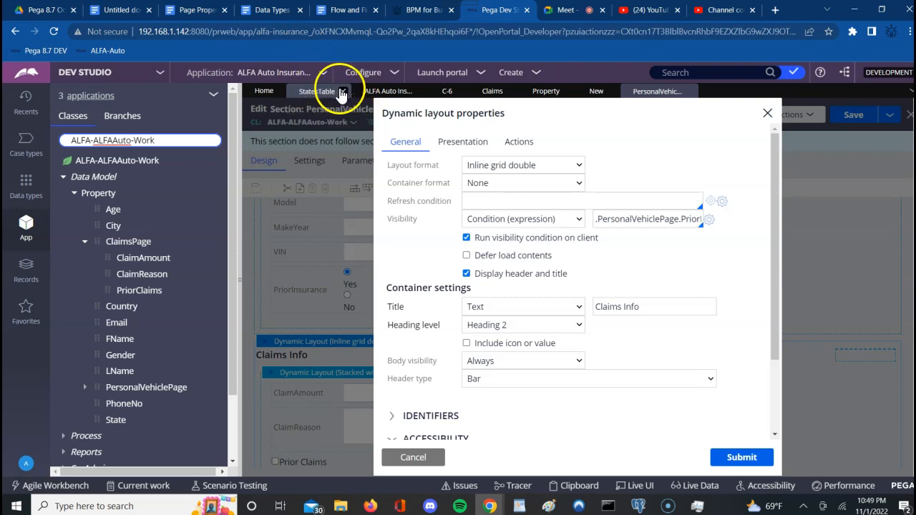
{"action": "left_click", "coordinate": [26, 192]}
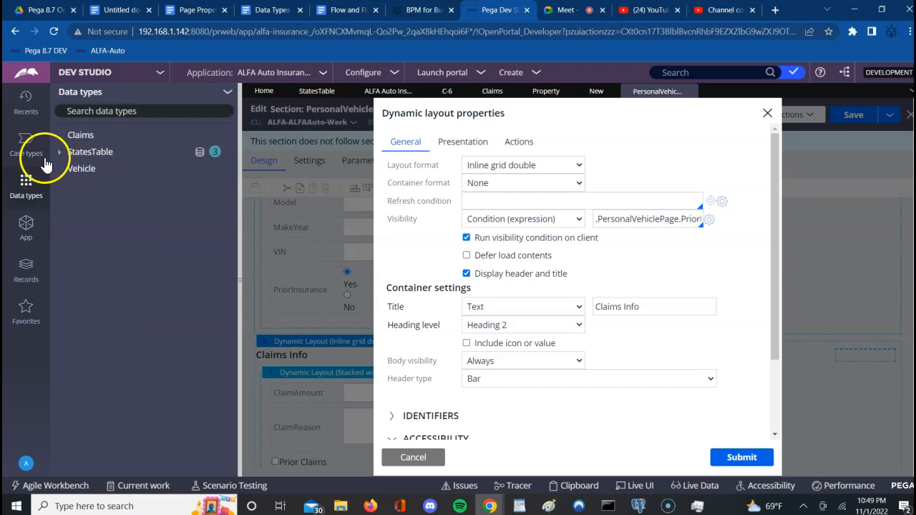
Step: Open the Vehicle data type's PriorInsurance property and scroll to its Yes/No prompt values
{"action": "left_click", "coordinate": [80, 171]}
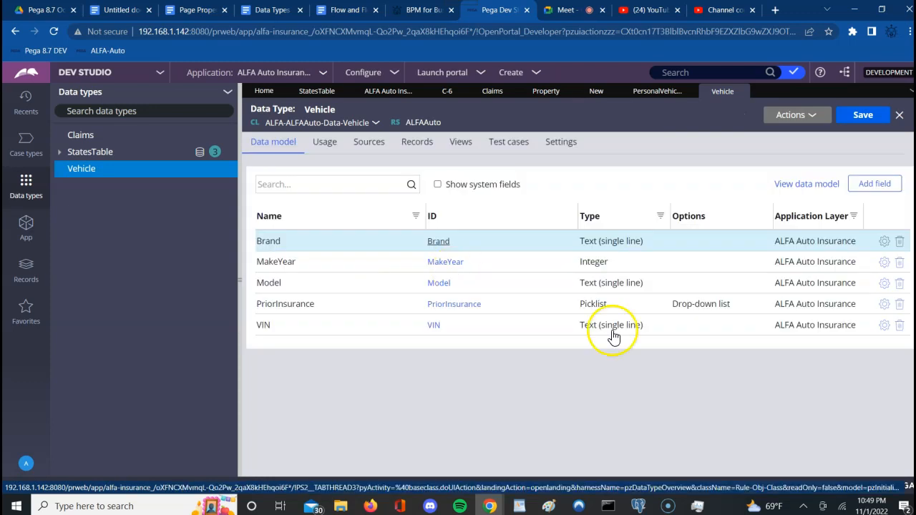
{"action": "left_click", "coordinate": [458, 305]}
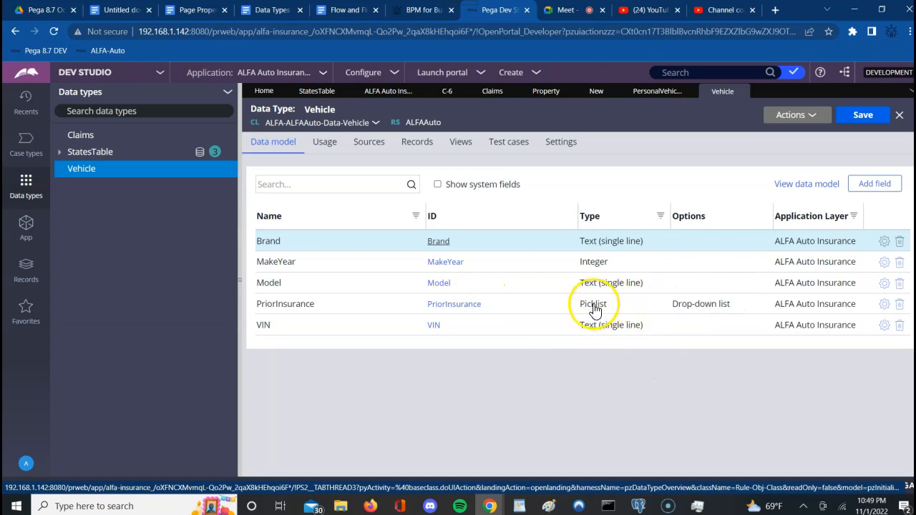
{"action": "left_click", "coordinate": [457, 304]}
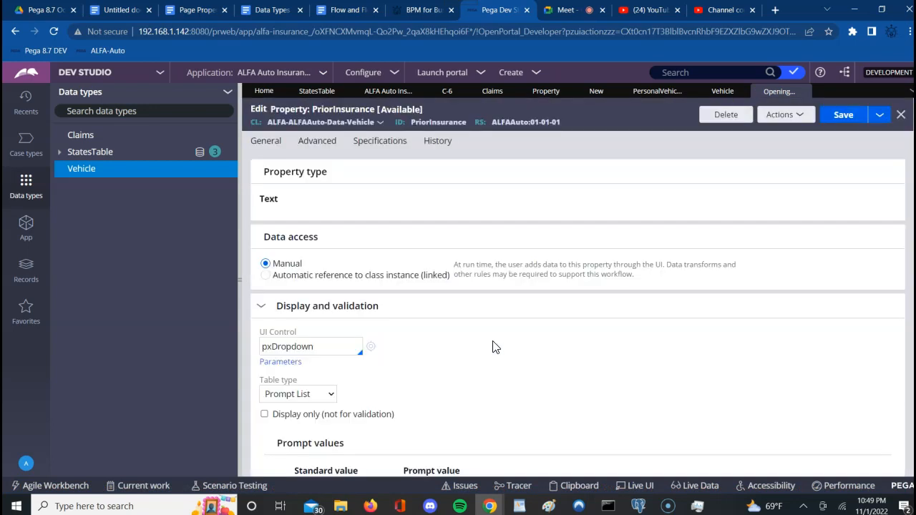
{"action": "left_click", "coordinate": [527, 368]}
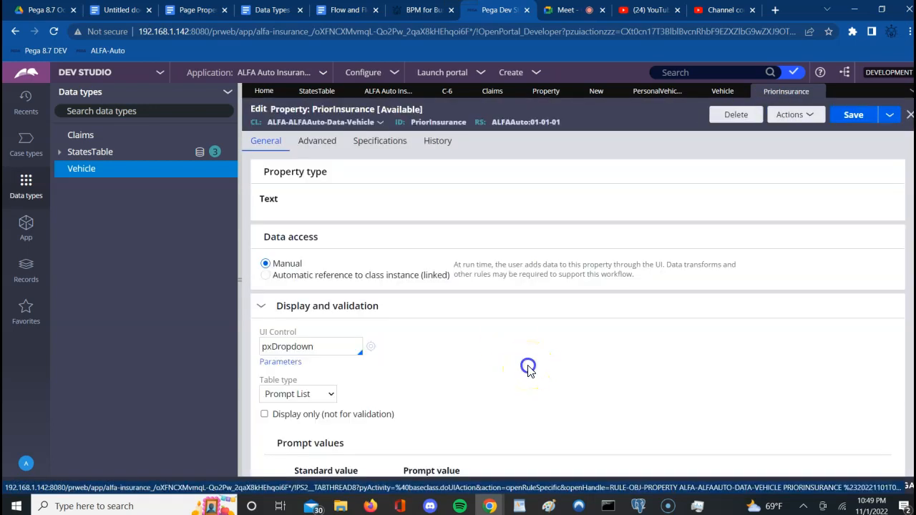
{"action": "scroll", "coordinate": [528, 369], "scroll_direction": "down", "scroll_amount": 2}
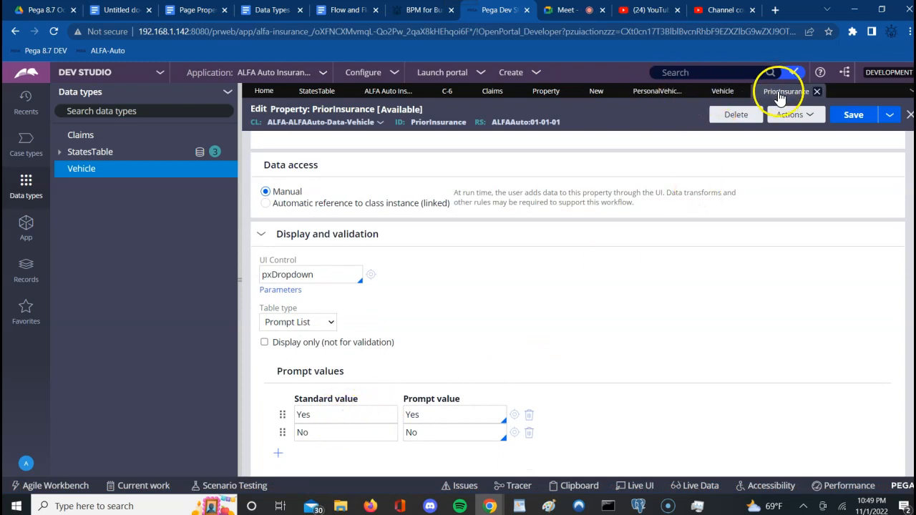
Step: Return to the PersonalVehicleSection tab with the Claims Info layout properties still open
{"action": "left_click", "coordinate": [641, 92]}
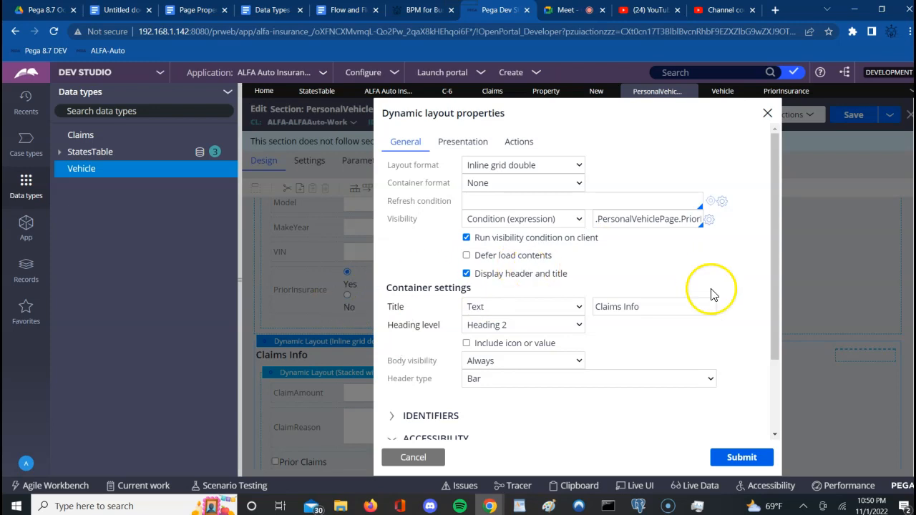
Step: Submit the Claims Info dynamic layout properties to return to the PersonalVehicleSection designer
{"action": "left_click", "coordinate": [741, 459]}
{"action": "left_click", "coordinate": [741, 462]}
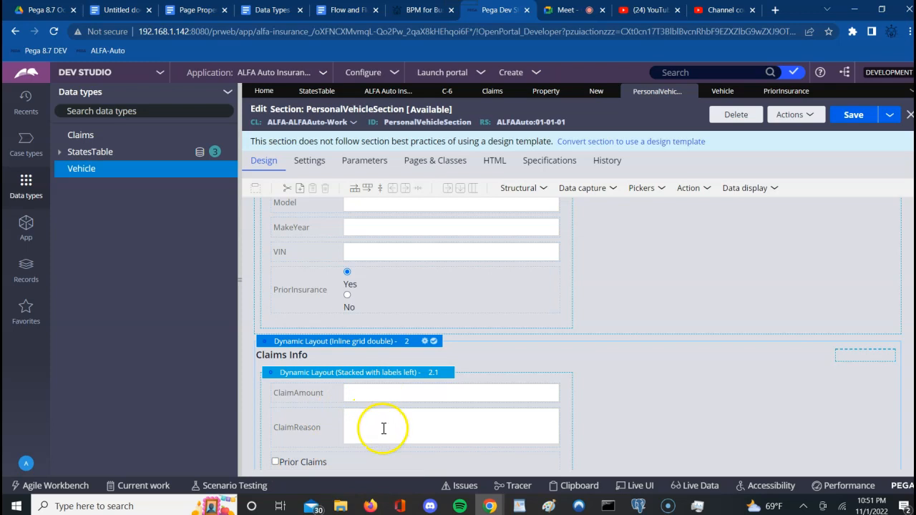
Step: Open ClaimAmount's cell properties and set its visibility to Condition (expression)
{"action": "left_click", "coordinate": [445, 392]}
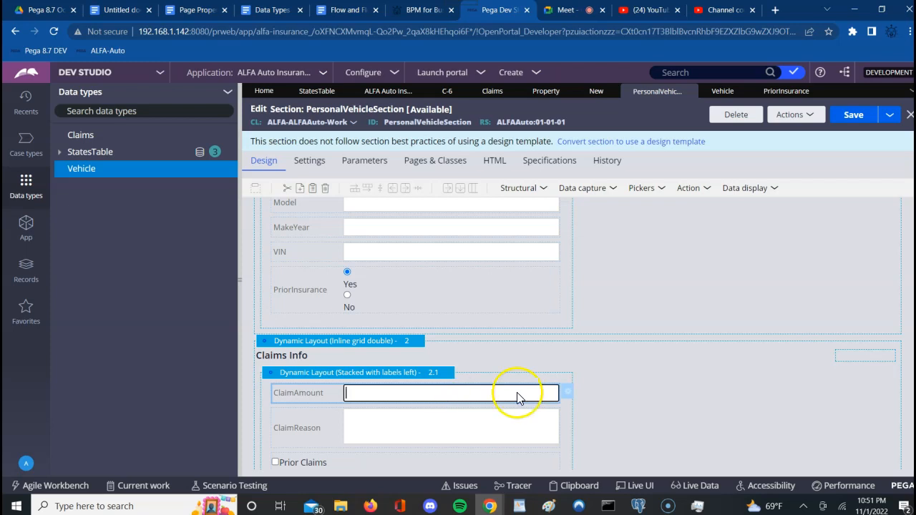
{"action": "left_click", "coordinate": [571, 395]}
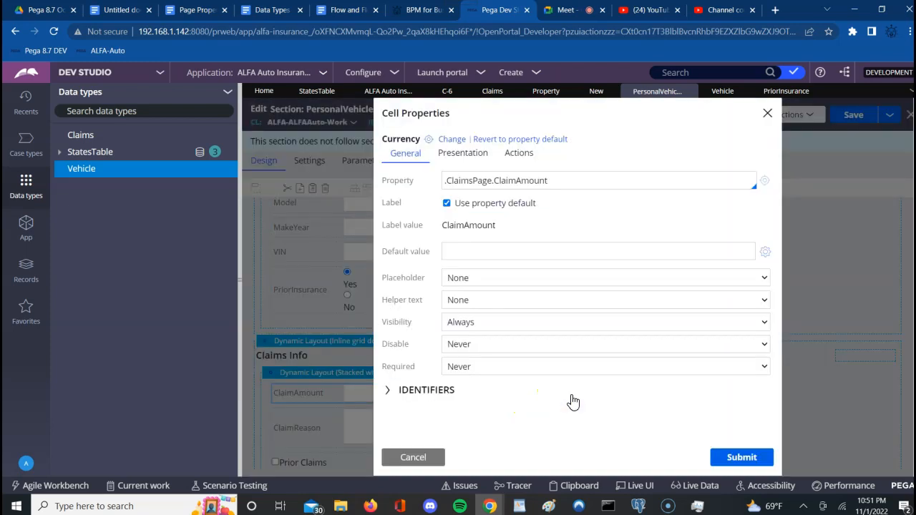
{"action": "left_click", "coordinate": [448, 316]}
{"action": "left_click", "coordinate": [317, 403]}
{"action": "left_click", "coordinate": [466, 332]}
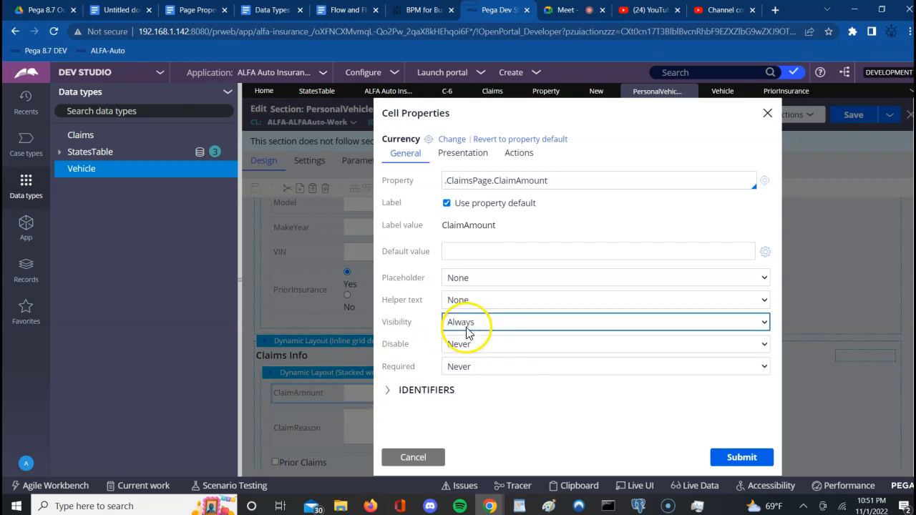
{"action": "left_click", "coordinate": [467, 331]}
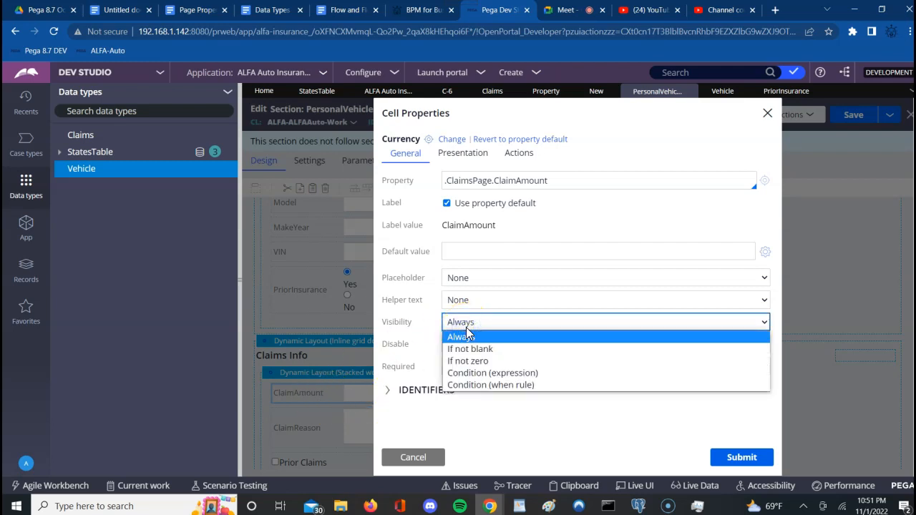
{"action": "left_click", "coordinate": [489, 374]}
Step: Enter .ClaimsPage.PriorClaims == "true" as ClaimAmount's visibility condition and submit it
{"action": "left_click", "coordinate": [487, 345]}
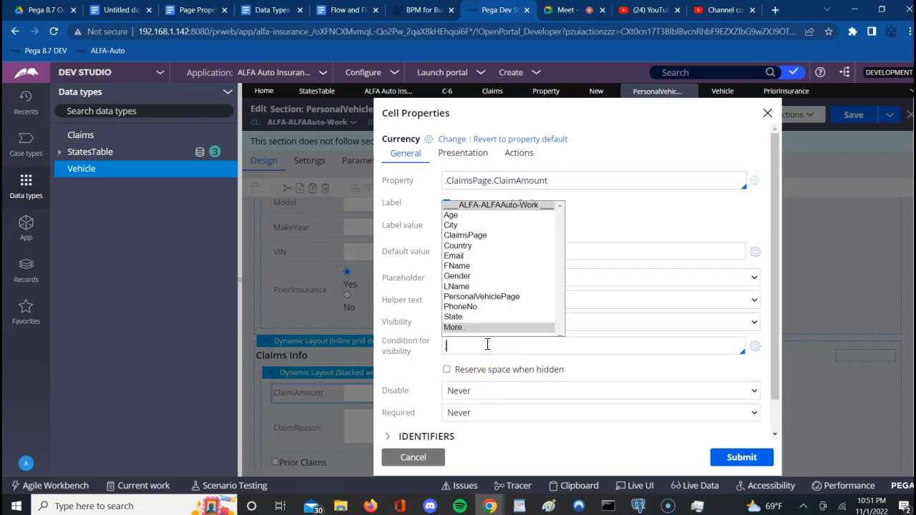
{"action": "type", "text": "."}
{"action": "key", "text": "Down"}
{"action": "key", "text": "Down"}
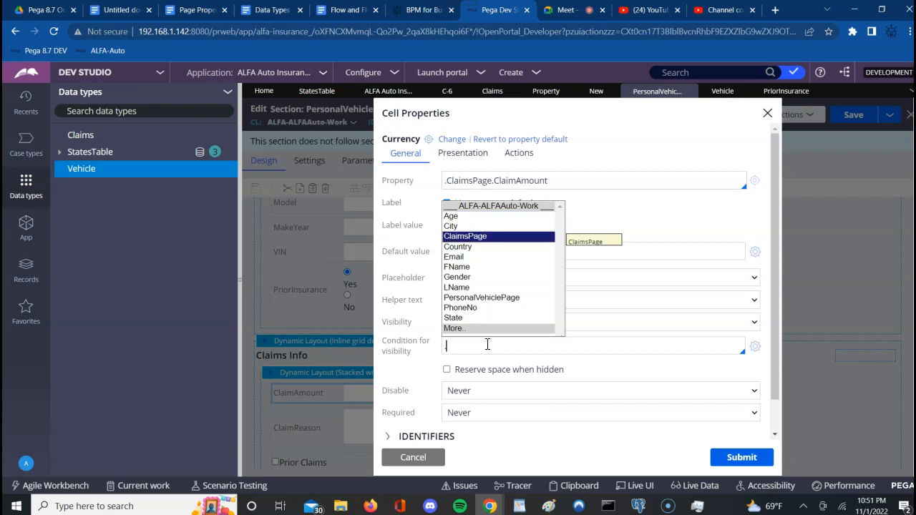
{"action": "key", "text": "Return"}
{"action": "type", "text": "."}
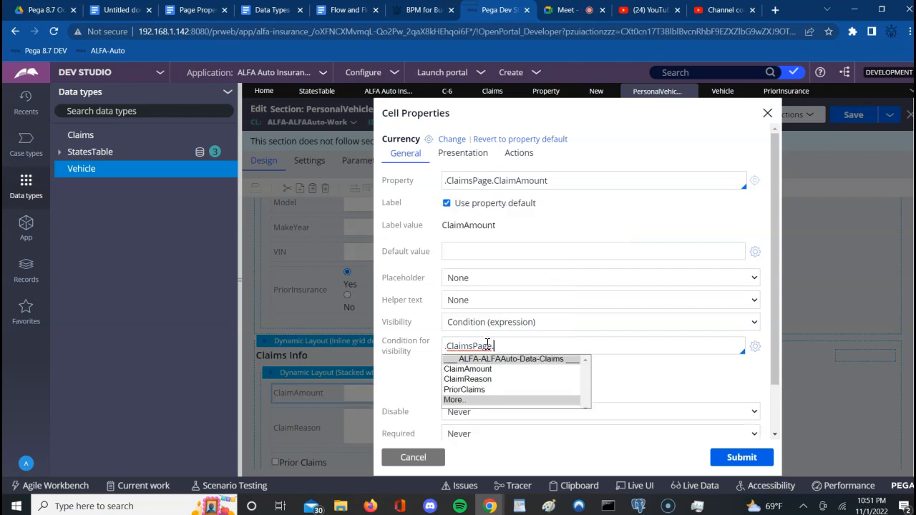
{"action": "key", "text": "Down"}
{"action": "key", "text": "Down"}
{"action": "key", "text": "Down"}
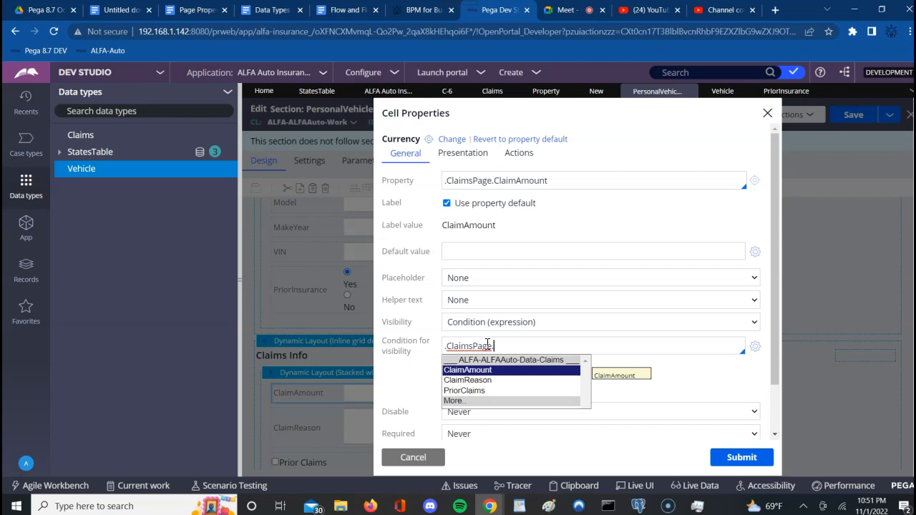
{"action": "key", "text": "Return"}
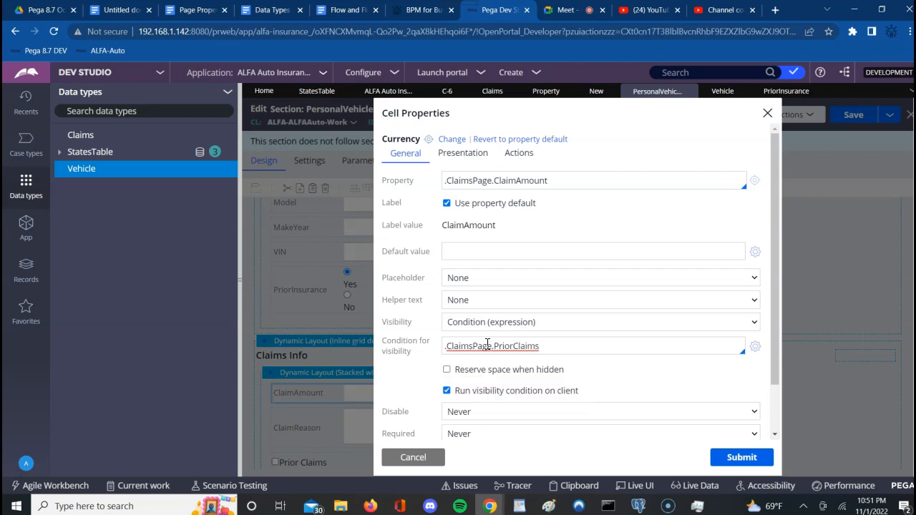
{"action": "type", "text": "== \"tru"}
{"action": "type", "text": "e\""}
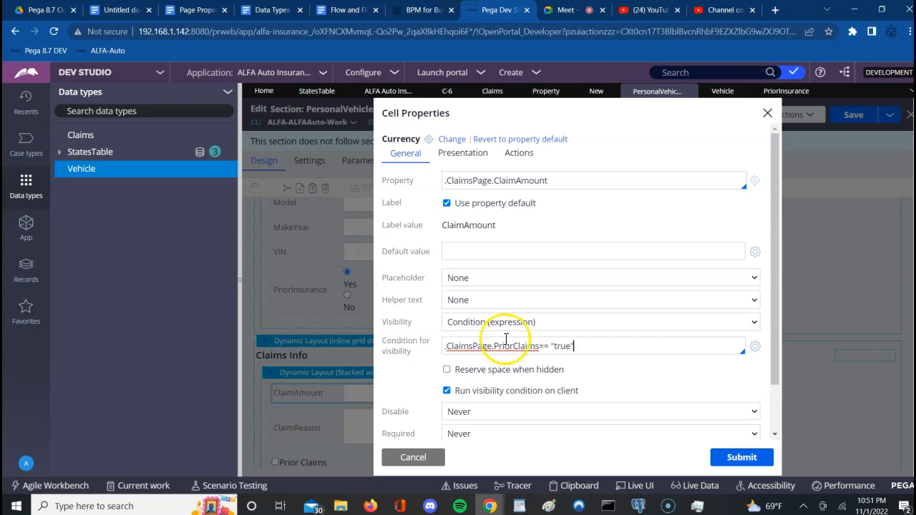
{"action": "left_click", "coordinate": [738, 462]}
{"action": "left_click", "coordinate": [738, 460]}
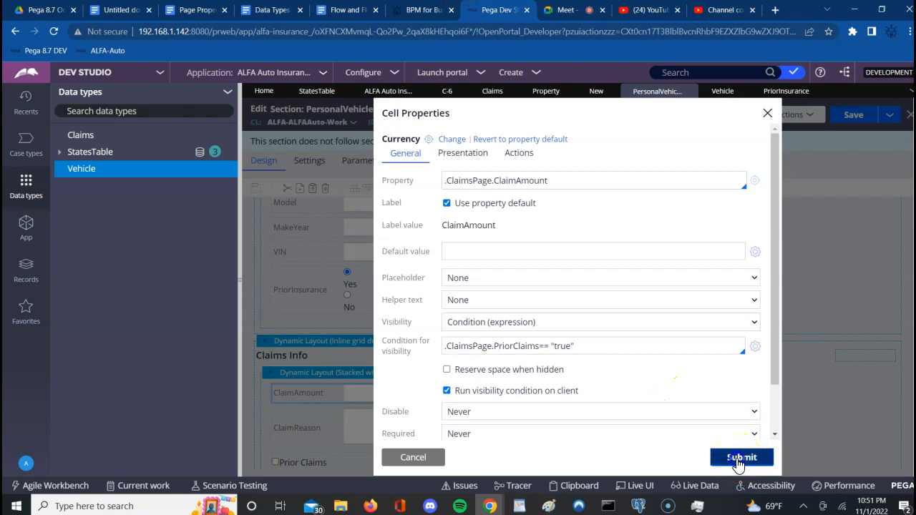
{"action": "left_click", "coordinate": [436, 425]}
Step: Open ClaimReason's cell properties and set its visibility to Condition (expression)
{"action": "left_click", "coordinate": [568, 421]}
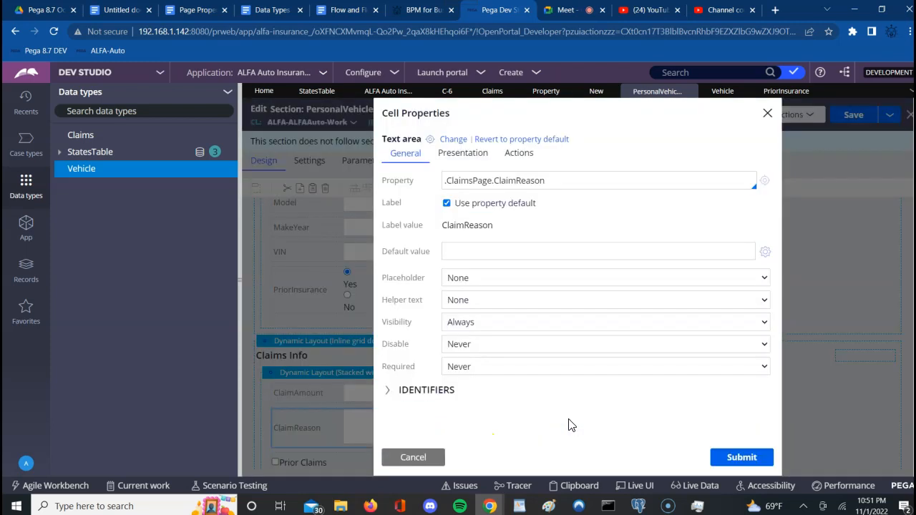
{"action": "left_click", "coordinate": [471, 324]}
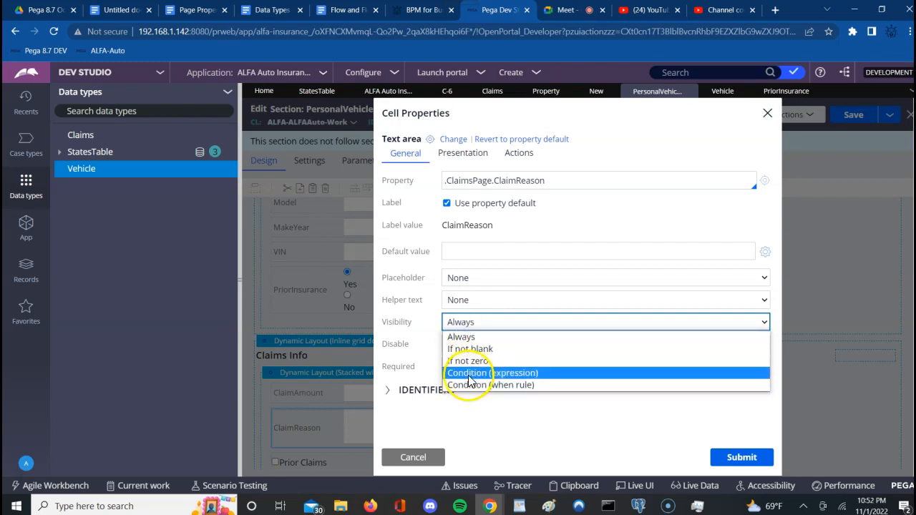
{"action": "left_click", "coordinate": [470, 373]}
{"action": "left_click", "coordinate": [463, 351]}
Step: Enter .ClaimsPage.PriorClaims=="true" for ClaimReason, submit, and save, revealing a PriorInsurance expression error
{"action": "type", "text": "."}
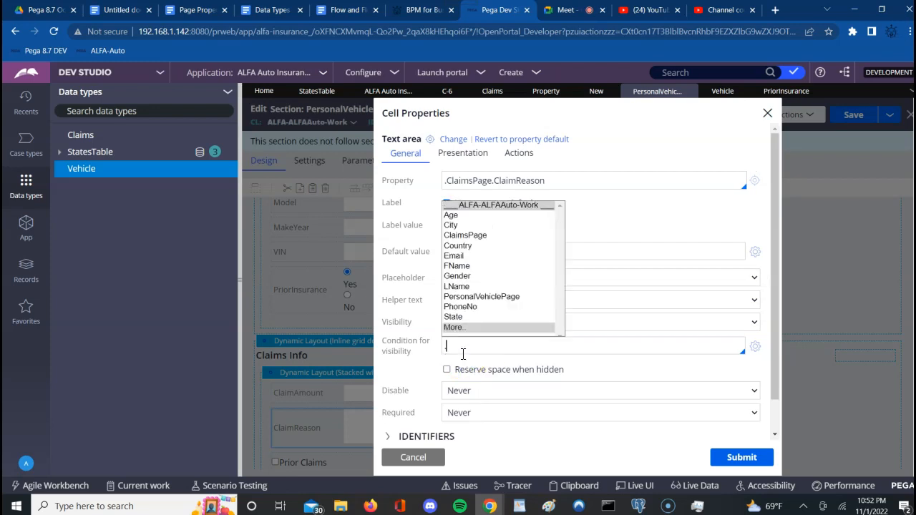
{"action": "key", "text": "Down"}
{"action": "key", "text": "Down"}
{"action": "key", "text": "Down"}
{"action": "key", "text": "Return"}
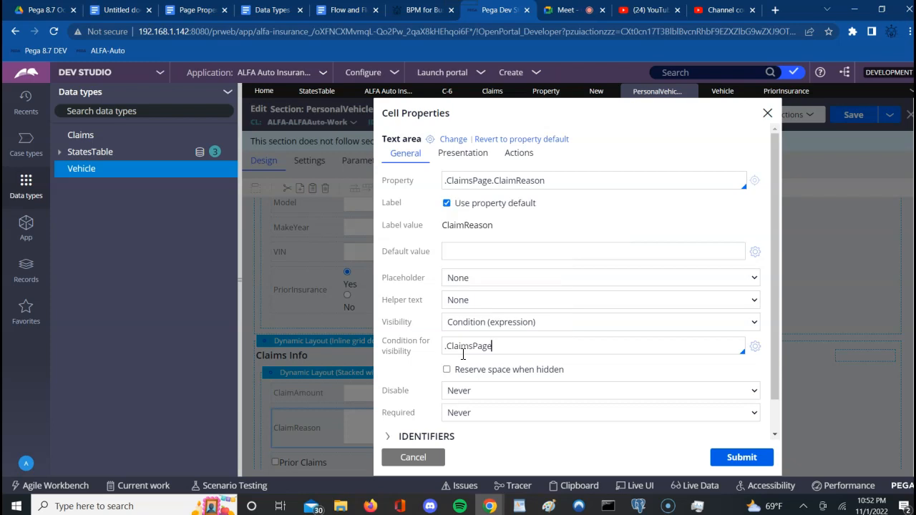
{"action": "type", "text": "."}
{"action": "key", "text": "Down"}
{"action": "key", "text": "Down"}
{"action": "key", "text": "Down"}
{"action": "key", "text": "Return"}
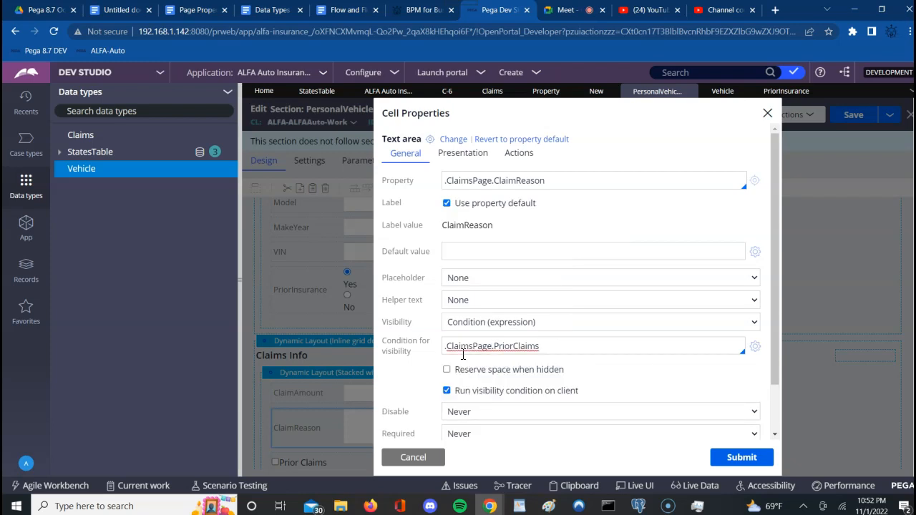
{"action": "type", "text": "==\"true\""}
{"action": "left_click", "coordinate": [737, 459]}
{"action": "left_click", "coordinate": [859, 115]}
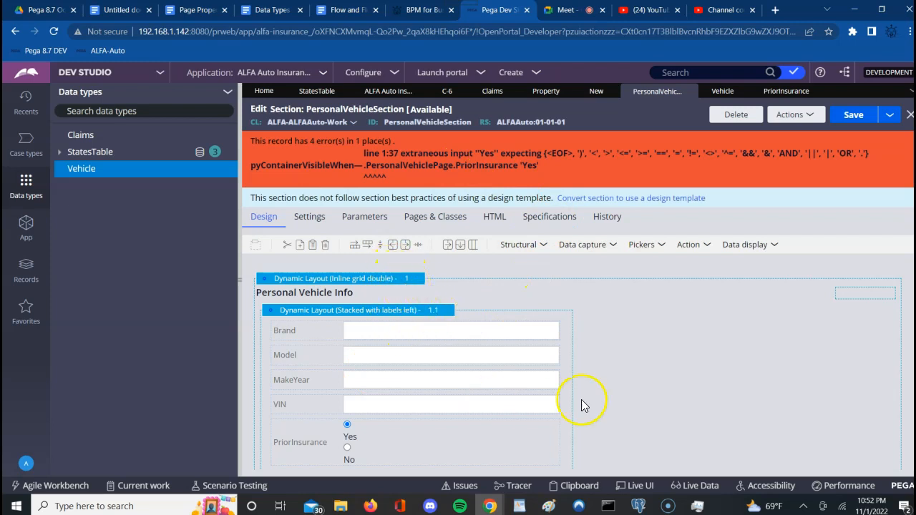
Step: Insert == into the Claims Info visibility to make .PersonalVehiclePage.PriorInsurance=='Yes', then save
{"action": "scroll", "coordinate": [695, 432], "scroll_direction": "down", "scroll_amount": 2}
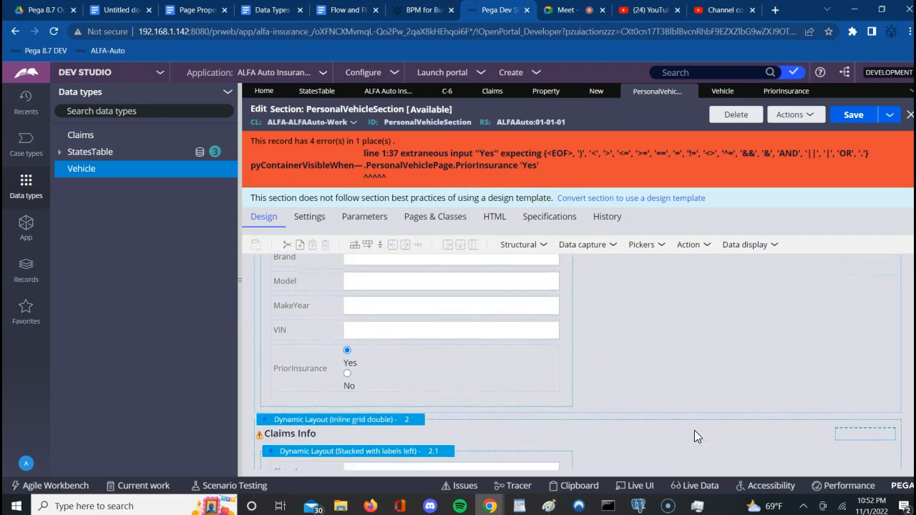
{"action": "scroll", "coordinate": [694, 433], "scroll_direction": "down", "scroll_amount": 3}
{"action": "left_click", "coordinate": [400, 315]}
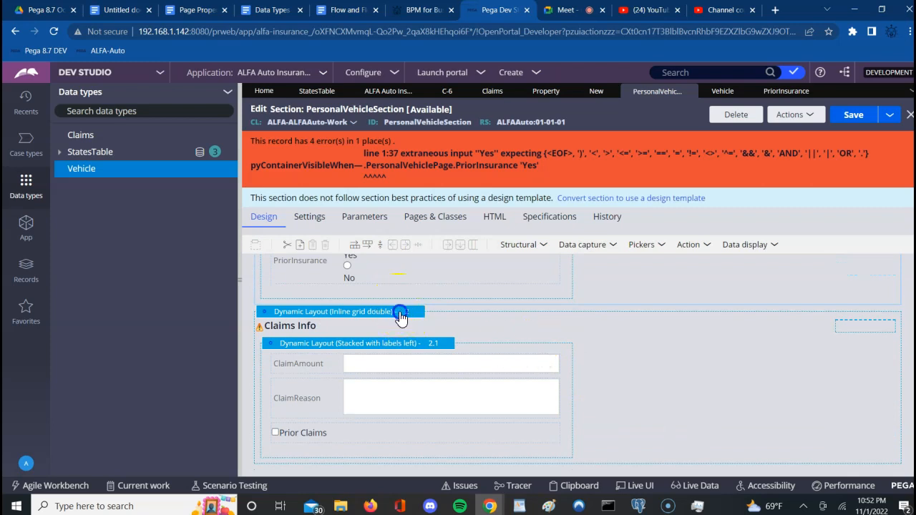
{"action": "left_click", "coordinate": [428, 312]}
{"action": "left_click", "coordinate": [685, 219]}
{"action": "key", "text": "Right"}
{"action": "key", "text": "Right"}
{"action": "key", "text": "Right"}
{"action": "key", "text": "Right"}
{"action": "key", "text": "Right"}
{"action": "key", "text": "Right"}
{"action": "key", "text": "Right"}
{"action": "key", "text": "Right"}
{"action": "key", "text": "Right"}
{"action": "key", "text": "Right"}
{"action": "key", "text": "Right"}
{"action": "key", "text": "Right"}
{"action": "key", "text": "Right"}
{"action": "key", "text": "Right"}
{"action": "key", "text": "Right"}
{"action": "key", "text": "Right"}
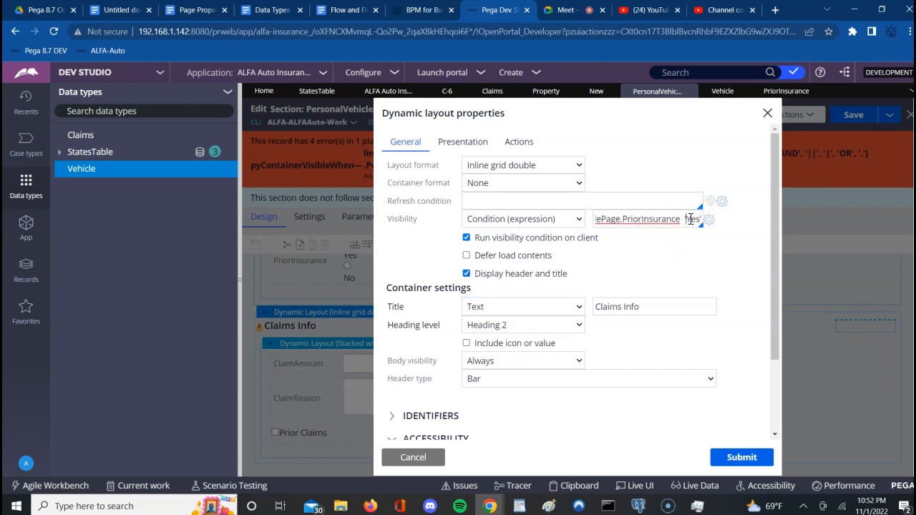
{"action": "key", "text": "BackSpace"}
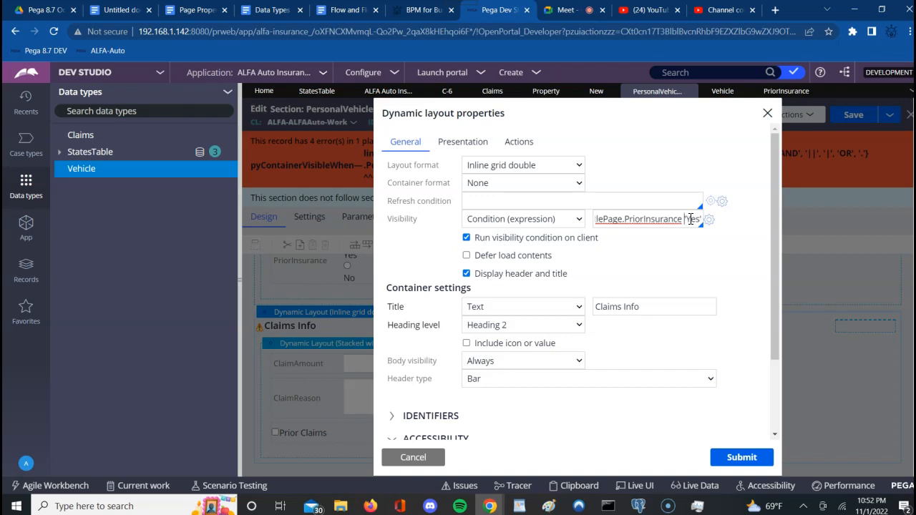
{"action": "key", "text": "BackSpace"}
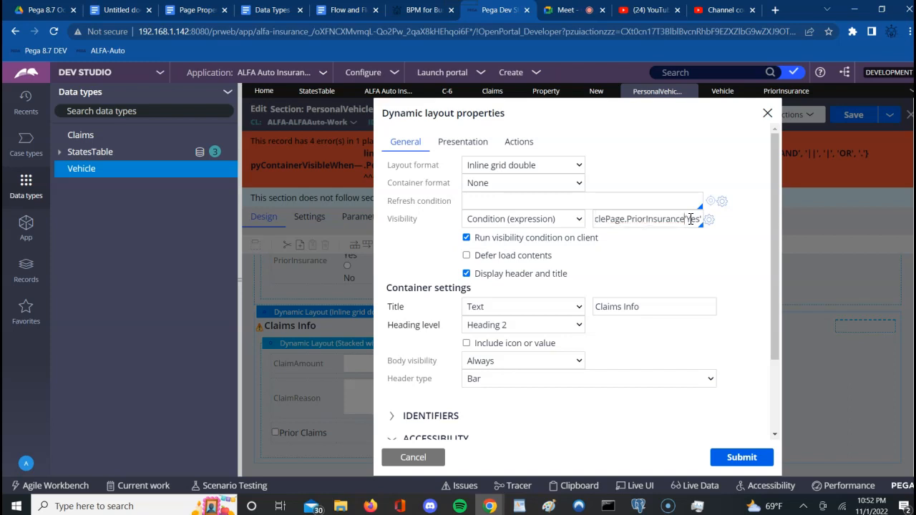
{"action": "type", "text": "=="}
{"action": "left_click", "coordinate": [726, 465]}
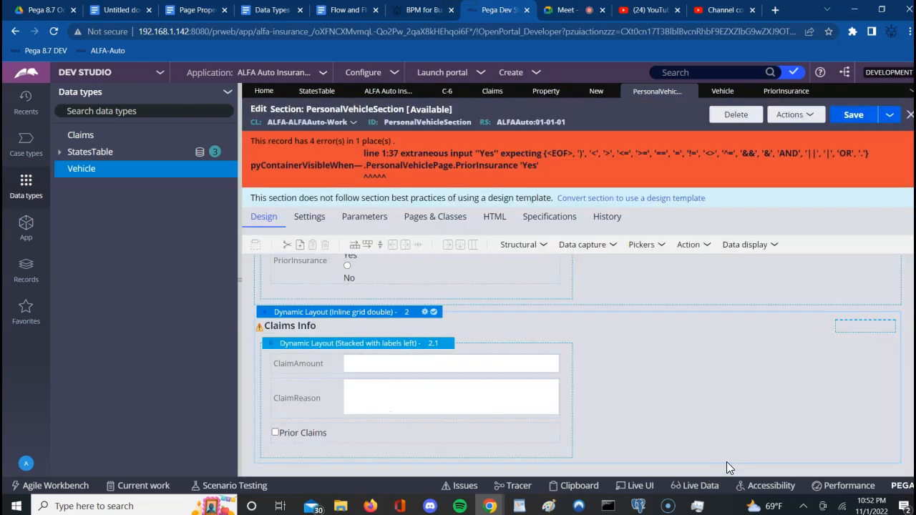
{"action": "left_click", "coordinate": [844, 117]}
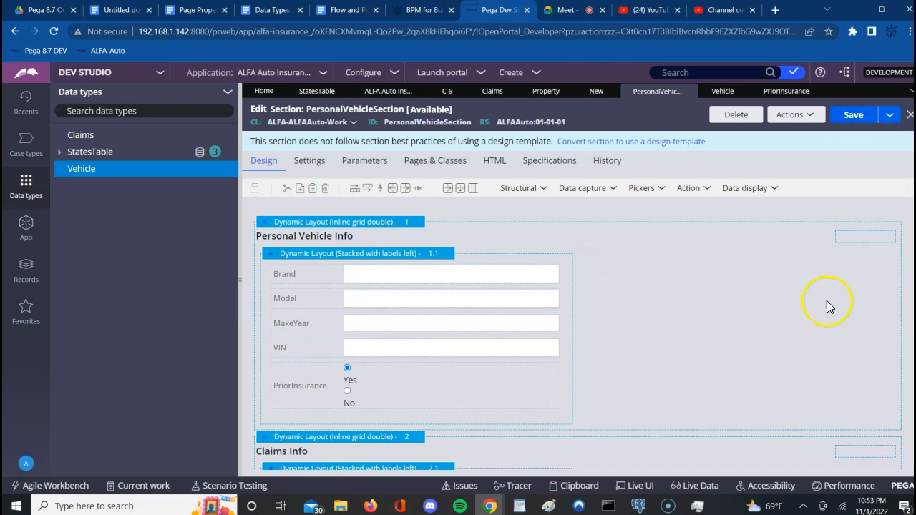
Step: Save PersonalVehicleSection again and open its Actions dropdown
{"action": "left_click", "coordinate": [801, 317]}
{"action": "scroll", "coordinate": [800, 315], "scroll_direction": "down", "scroll_amount": 2}
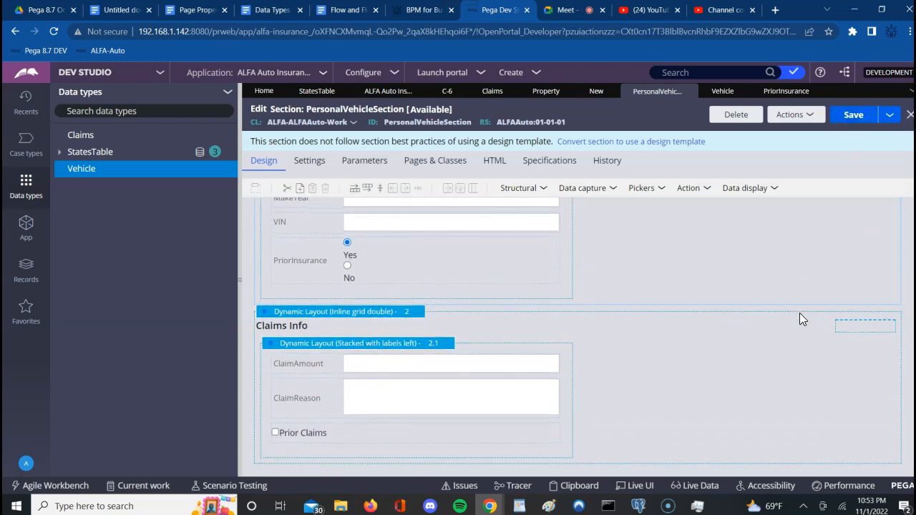
{"action": "left_click", "coordinate": [347, 268]}
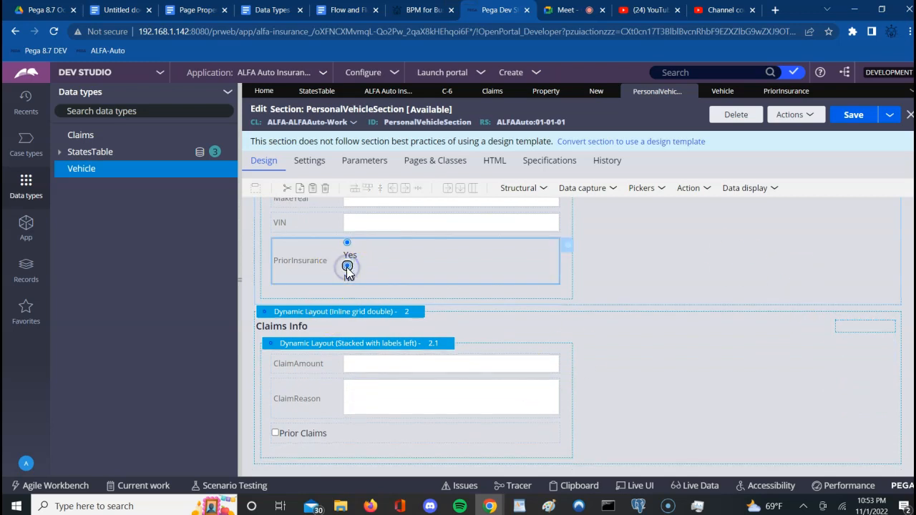
{"action": "left_click", "coordinate": [793, 236]}
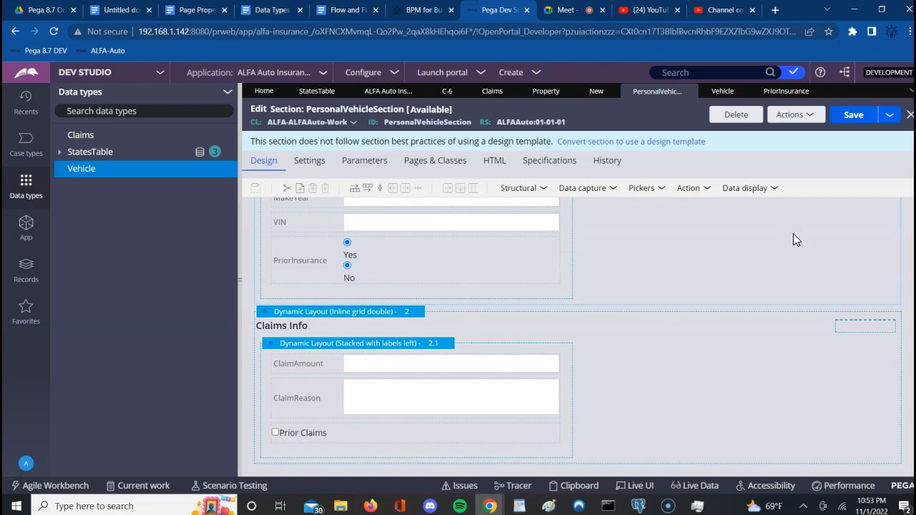
{"action": "left_click", "coordinate": [866, 119]}
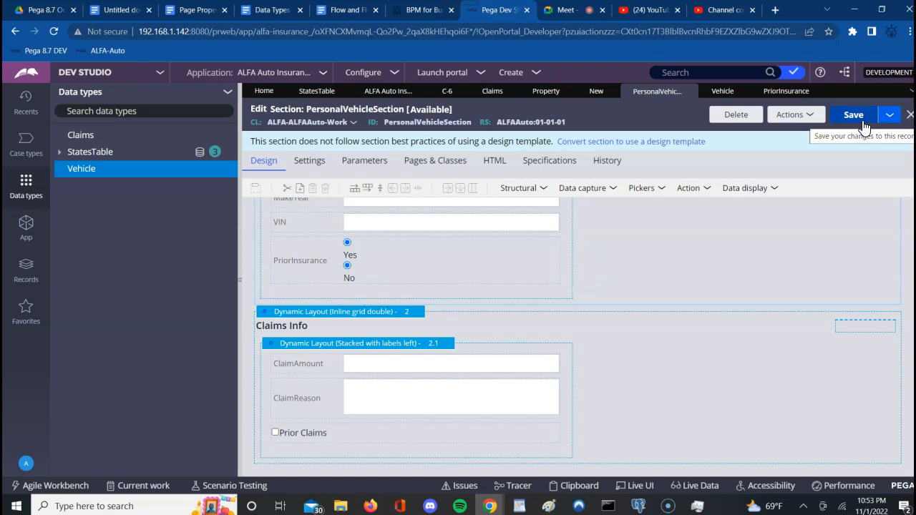
{"action": "left_click", "coordinate": [872, 86]}
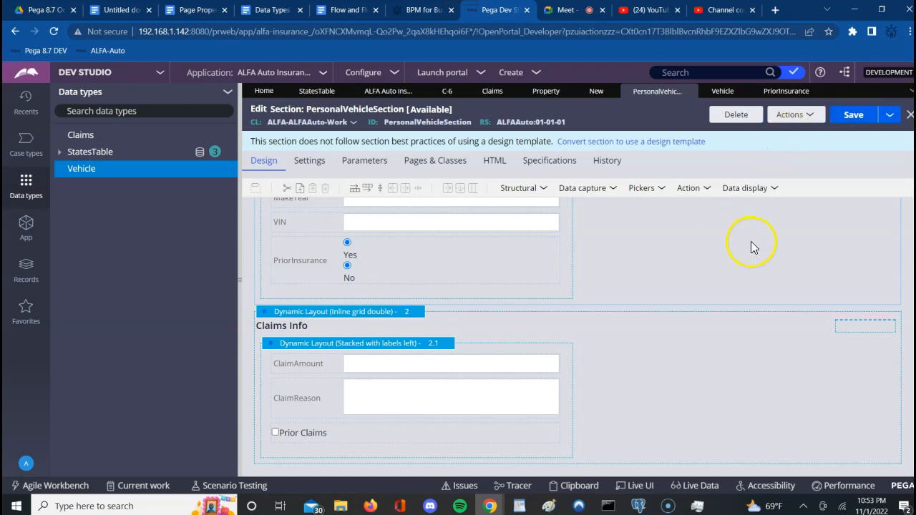
{"action": "left_click", "coordinate": [416, 261]}
{"action": "left_click", "coordinate": [793, 116]}
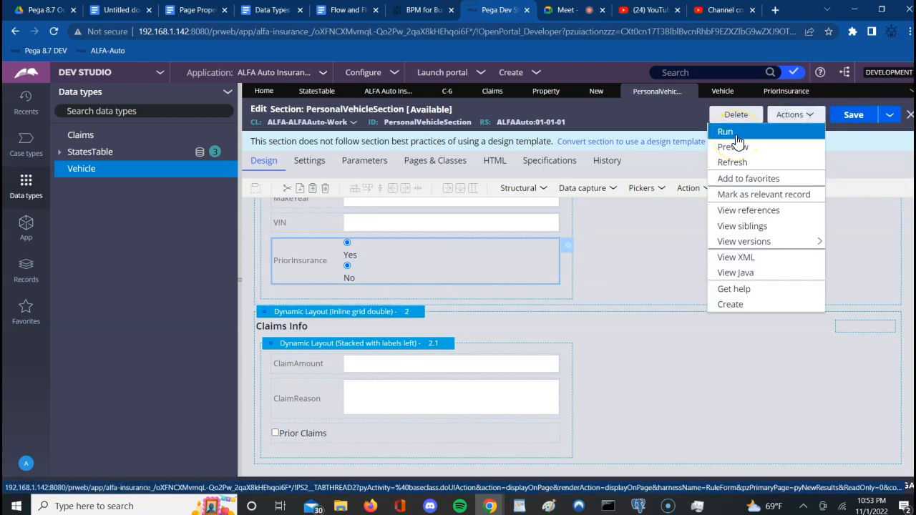
Step: Open a full-screen preview of PersonalVehicleSection
{"action": "left_click", "coordinate": [733, 147]}
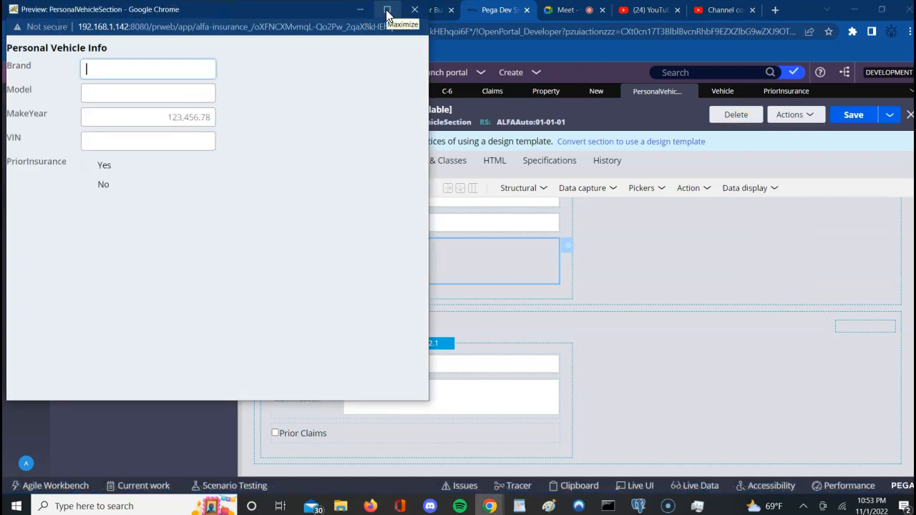
{"action": "left_click", "coordinate": [386, 11]}
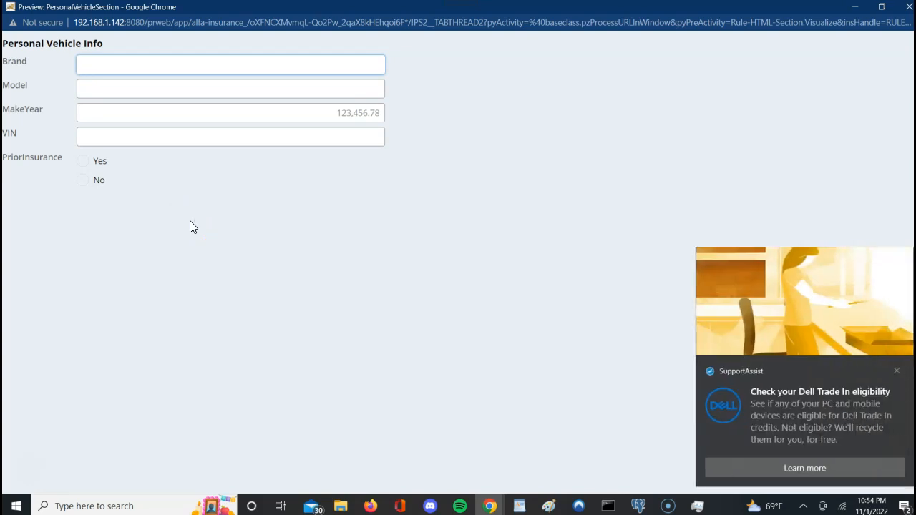
{"action": "left_click", "coordinate": [897, 372]}
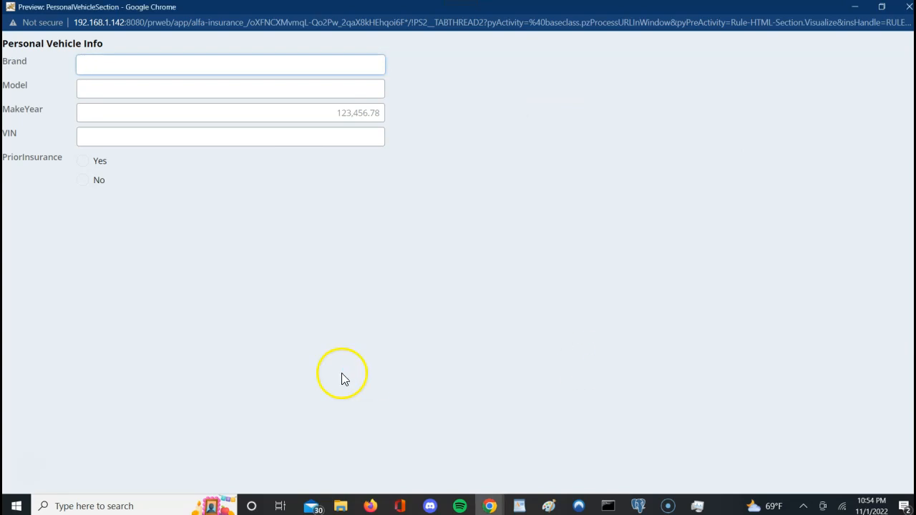
Step: Toggle PriorInsurance between Yes and No, confirming Yes shows Claims Info and No hides it
{"action": "left_click", "coordinate": [84, 163]}
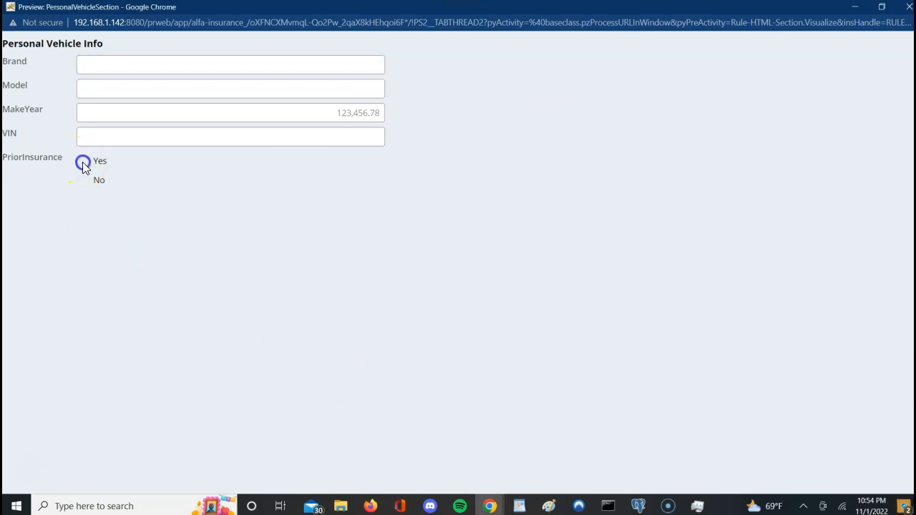
{"action": "left_click", "coordinate": [287, 313]}
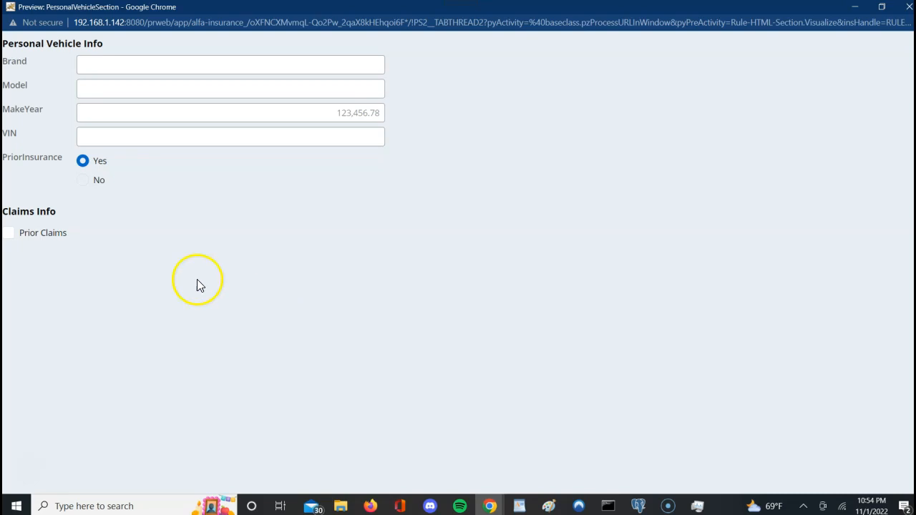
{"action": "left_click", "coordinate": [84, 180]}
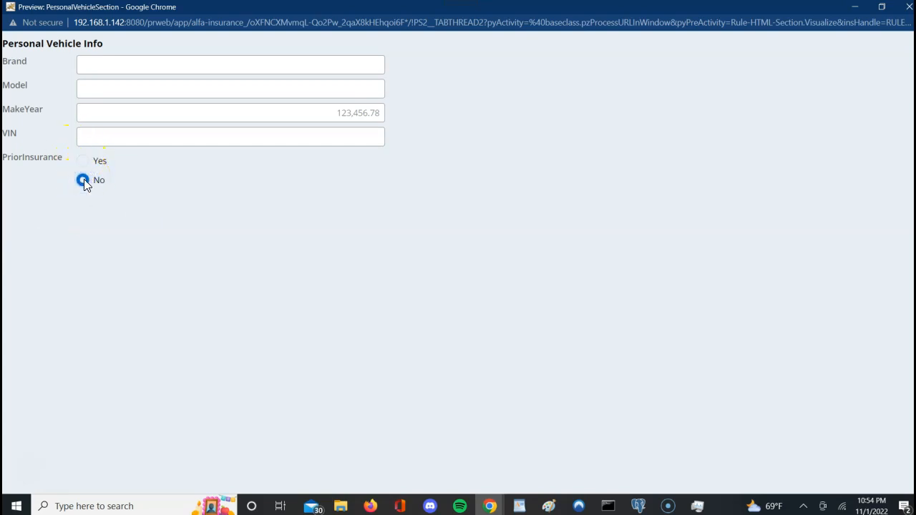
{"action": "left_click", "coordinate": [84, 161]}
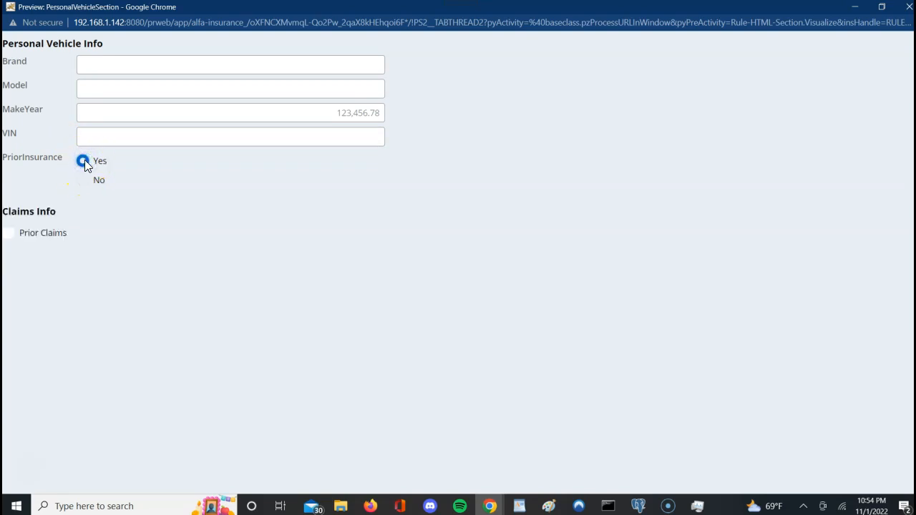
{"action": "left_click", "coordinate": [84, 181]}
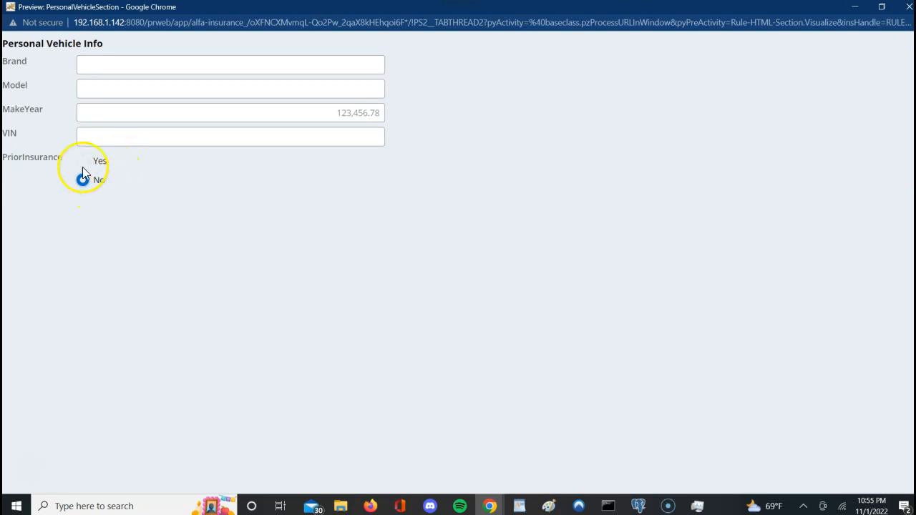
{"action": "left_click", "coordinate": [83, 161]}
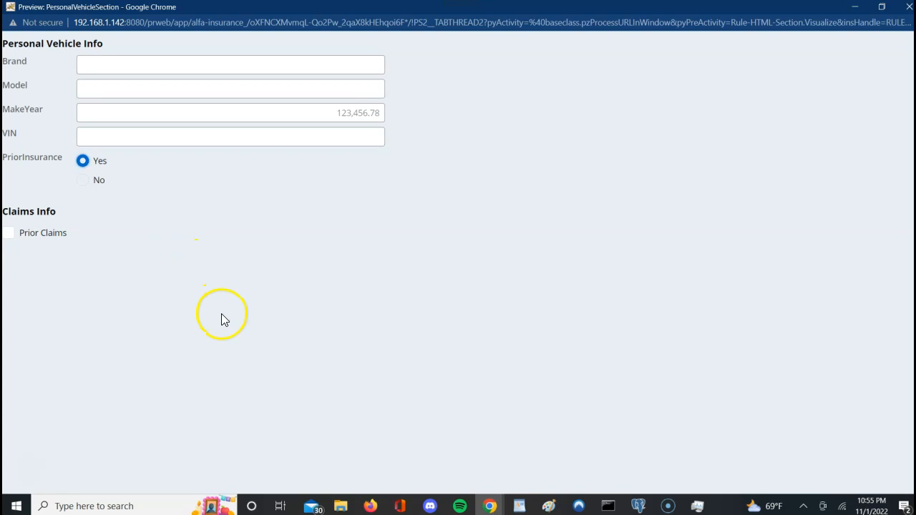
Step: Check Prior Claims to reveal the ClaimAmount and ClaimReason fields
{"action": "left_click", "coordinate": [8, 235]}
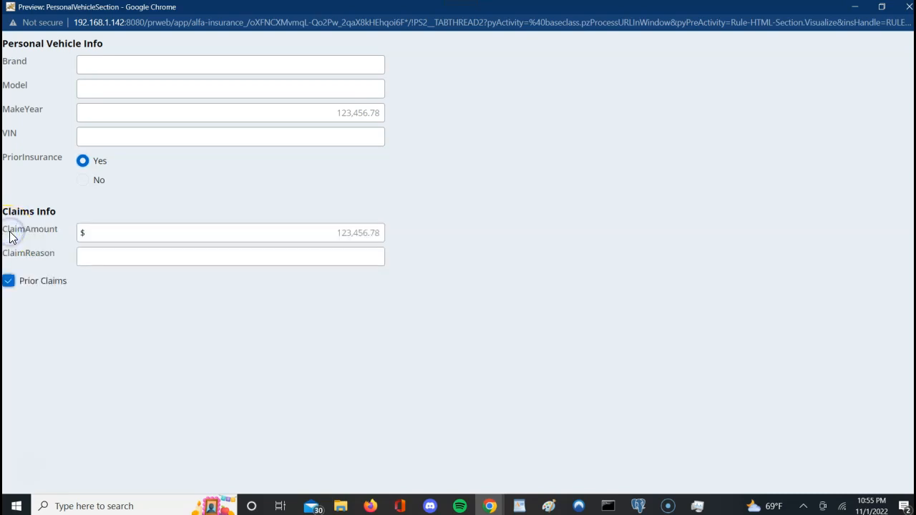
{"action": "left_click", "coordinate": [138, 320]}
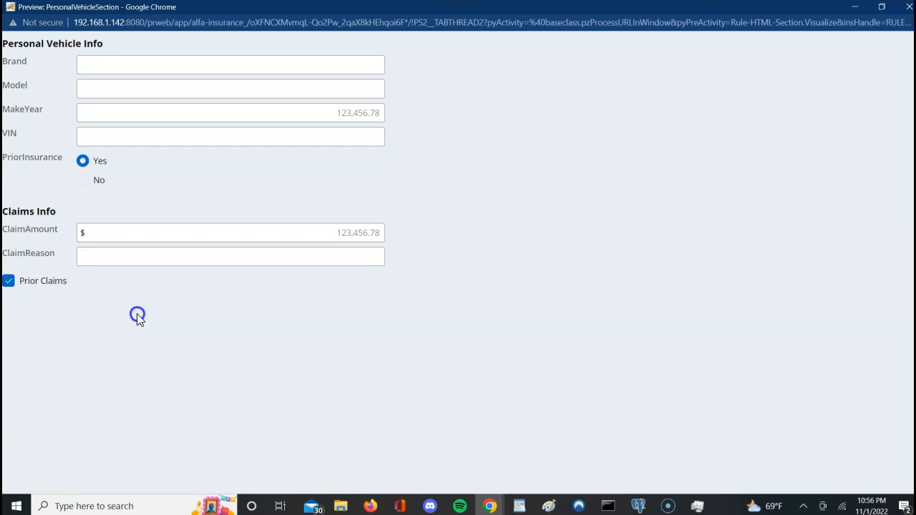
{"action": "left_click", "coordinate": [286, 227]}
{"action": "left_click", "coordinate": [538, 420]}
Step: Change the Prior Claims checkbox caption to 'If Vehicle has Prior Claims then Select This' and save
{"action": "mouse_move", "coordinate": [491, 509]}
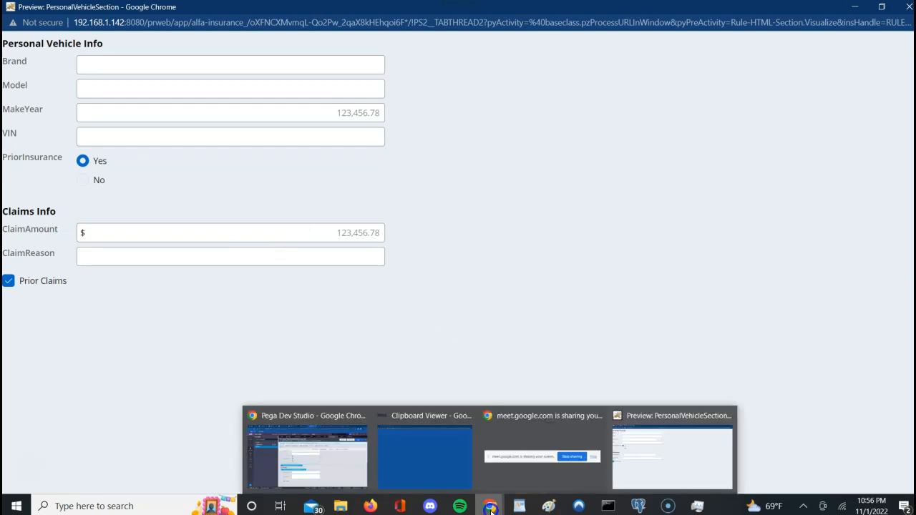
{"action": "left_click", "coordinate": [342, 465]}
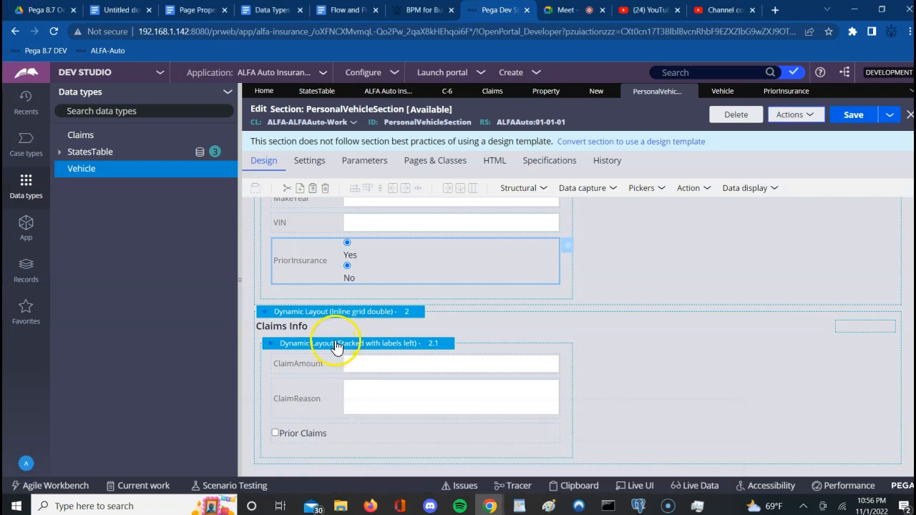
{"action": "left_click", "coordinate": [311, 435]}
{"action": "double_click", "coordinate": [531, 427]}
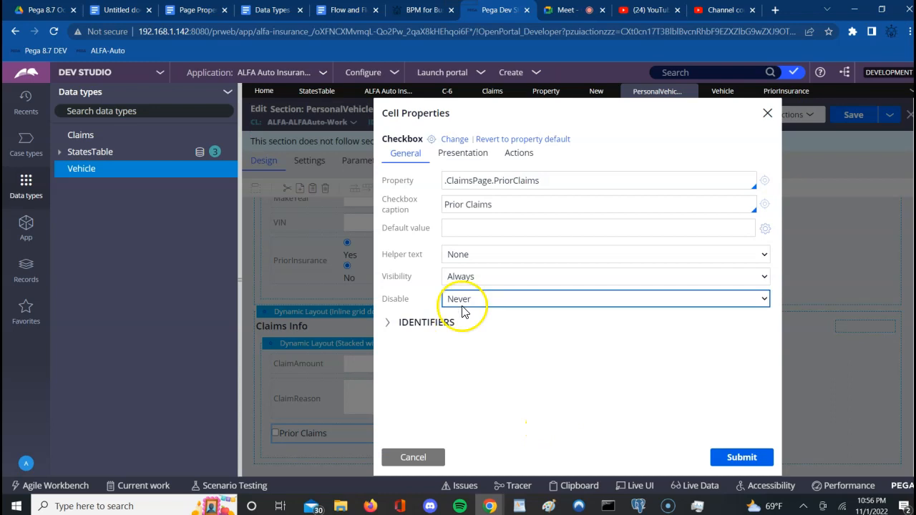
{"action": "triple_click", "coordinate": [447, 206]}
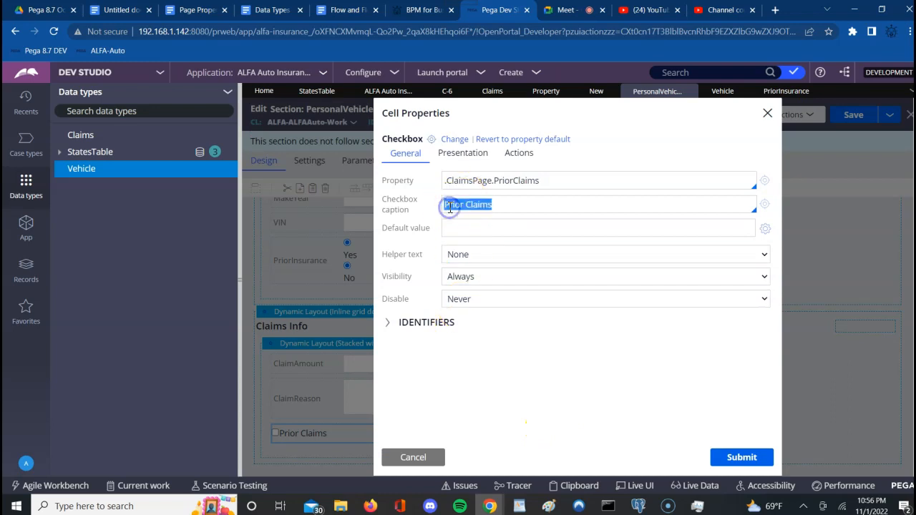
{"action": "key", "text": "BackSpace"}
{"action": "type", "text": "If"}
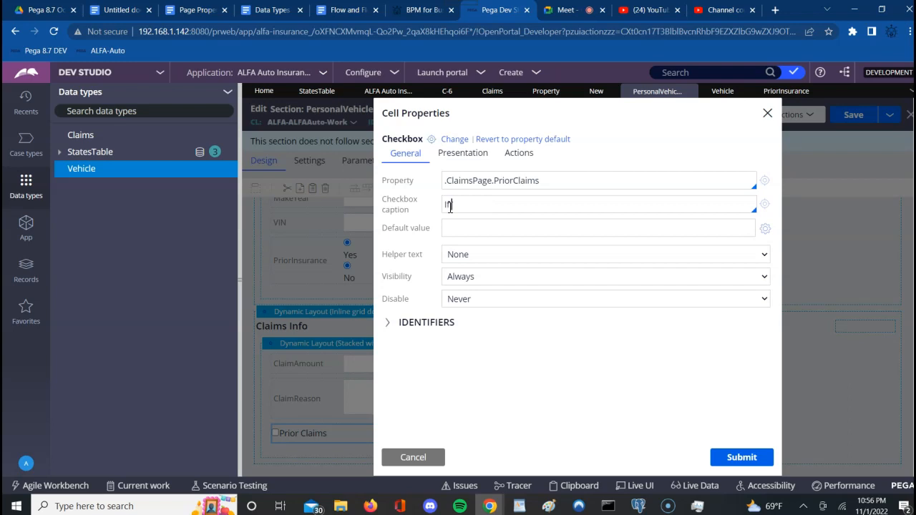
{"action": "type", "text": " Vehicle has prior Cla"}
{"action": "key", "text": "BackSpace"}
{"action": "key", "text": "BackSpace"}
{"action": "key", "text": "BackSpace"}
{"action": "key", "text": "BackSpace"}
{"action": "key", "text": "BackSpace"}
{"action": "key", "text": "BackSpace"}
{"action": "key", "text": "BackSpace"}
{"action": "key", "text": "BackSpace"}
{"action": "key", "text": "BackSpace"}
{"action": "type", "text": "Prior Claims "}
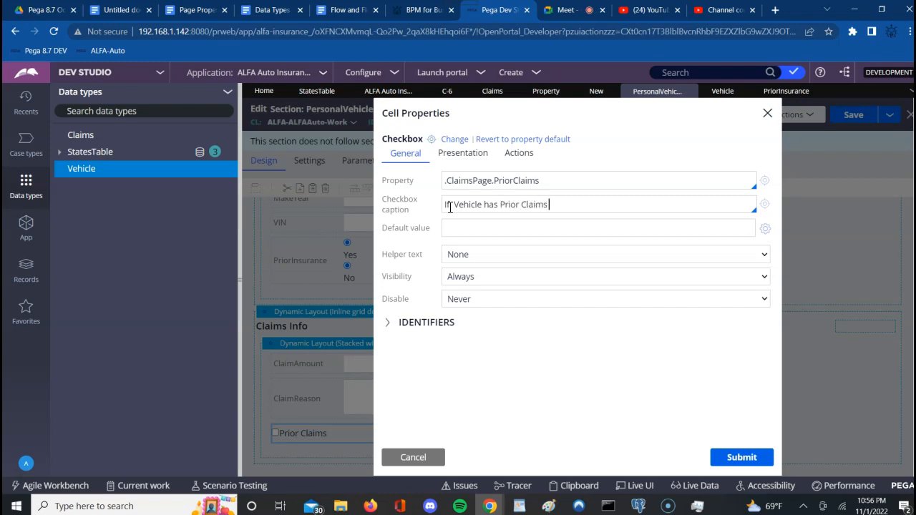
{"action": "type", "text": "then Select This"}
{"action": "left_click", "coordinate": [742, 459]}
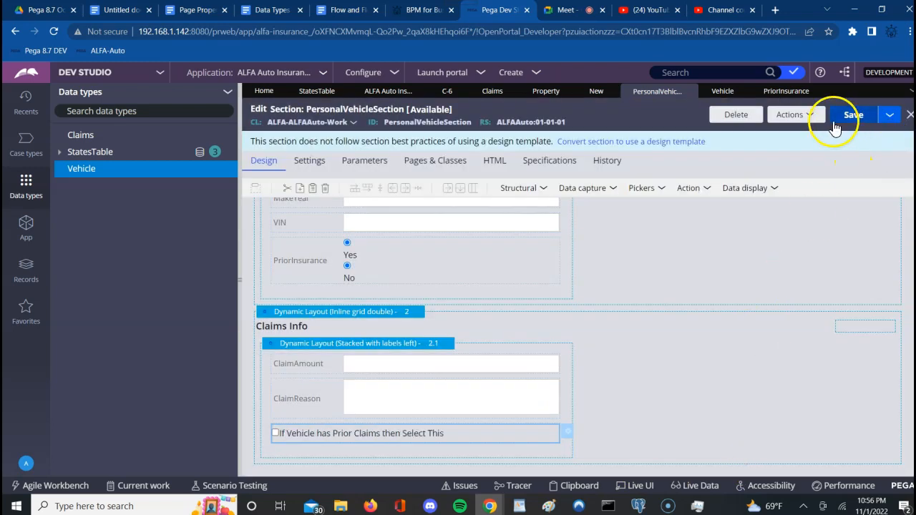
{"action": "left_click", "coordinate": [853, 116]}
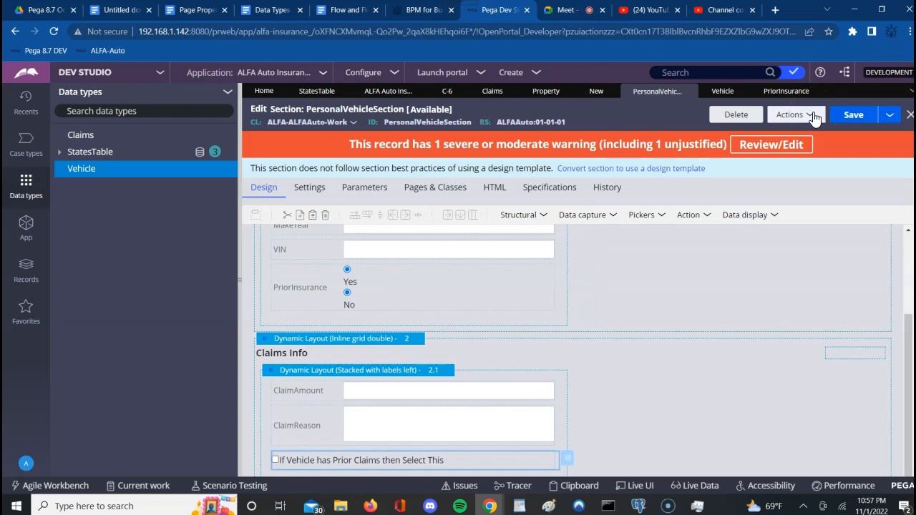
Step: Run the section, choose Yes and tick the new checkbox to show claim fields, then close the test windows
{"action": "left_click", "coordinate": [814, 117]}
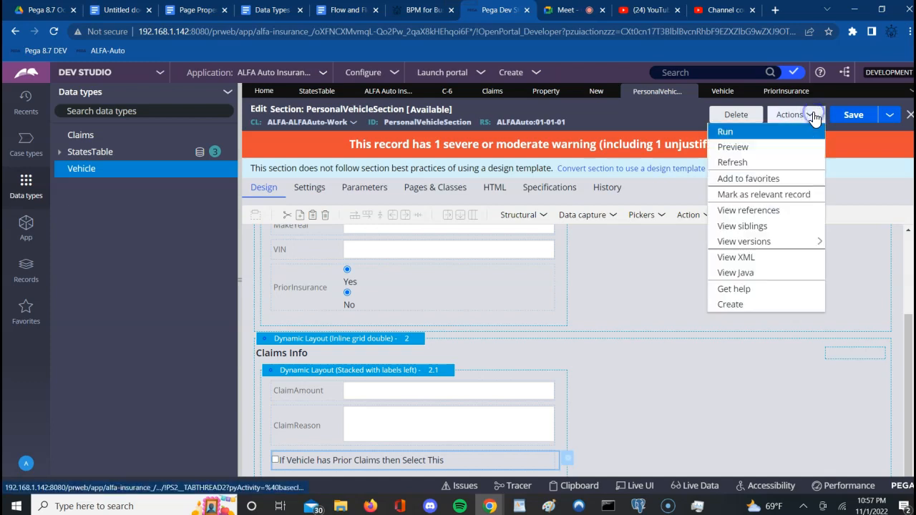
{"action": "left_click", "coordinate": [726, 132]}
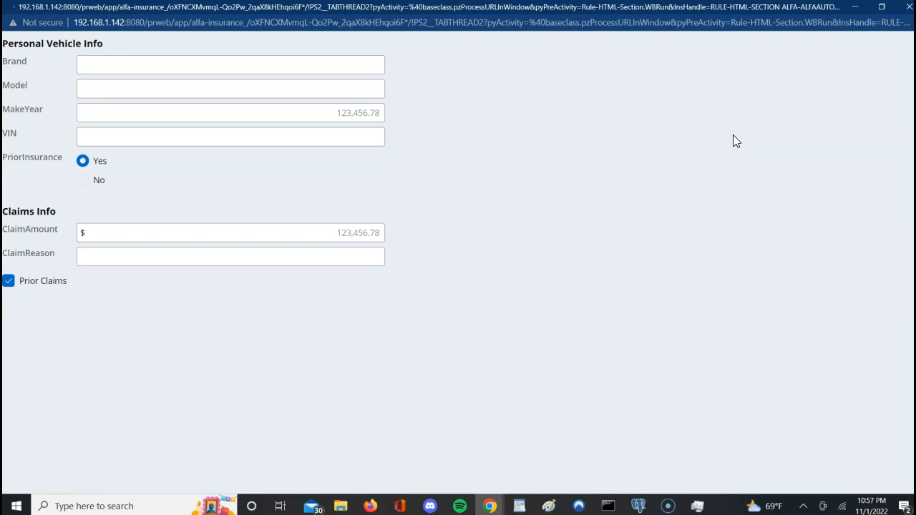
{"action": "left_click", "coordinate": [465, 283]}
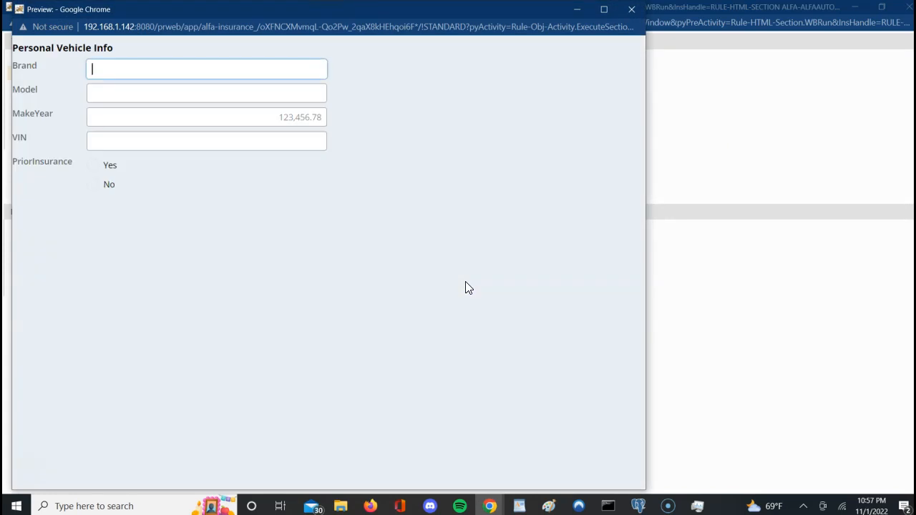
{"action": "left_click", "coordinate": [92, 166]}
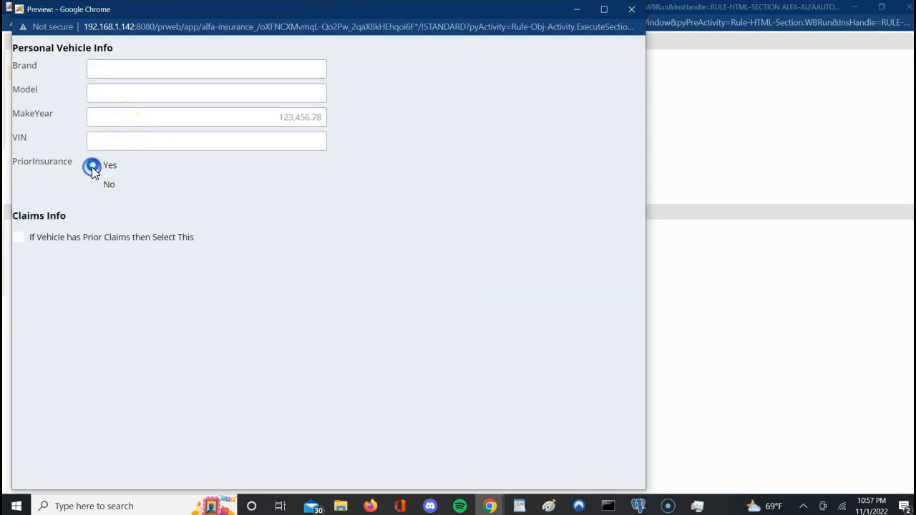
{"action": "left_click", "coordinate": [19, 238]}
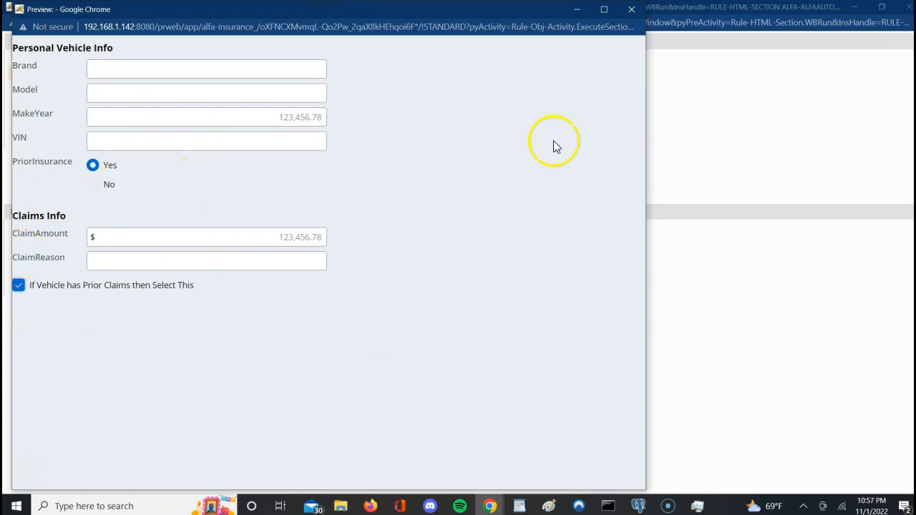
{"action": "left_click", "coordinate": [631, 9]}
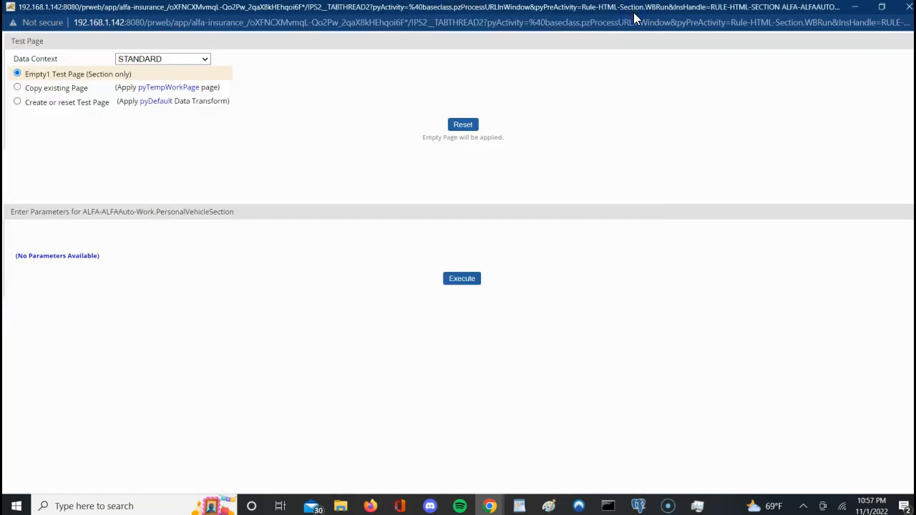
{"action": "left_click", "coordinate": [908, 10]}
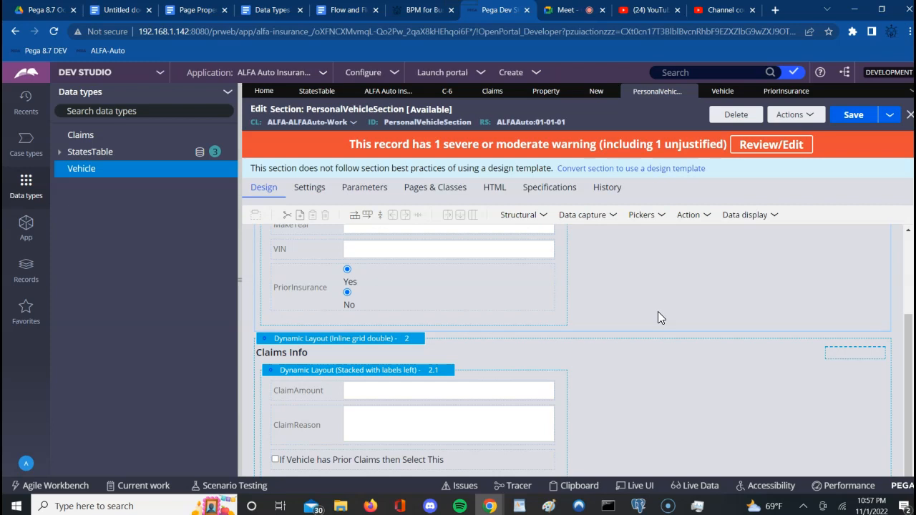
Step: From the class explorer, start a new Flow Action on ALFA-ALFAAuto-Work via Create > Process
{"action": "left_click", "coordinate": [27, 229]}
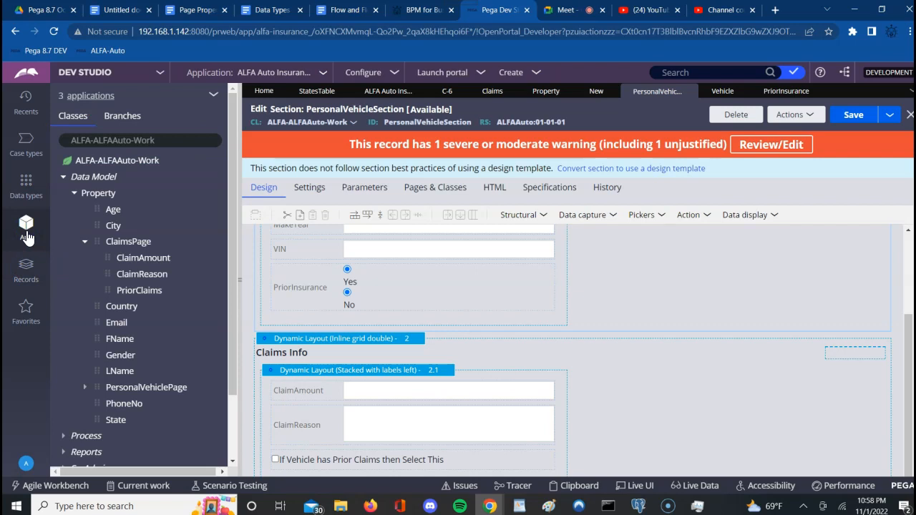
{"action": "left_click", "coordinate": [118, 160]}
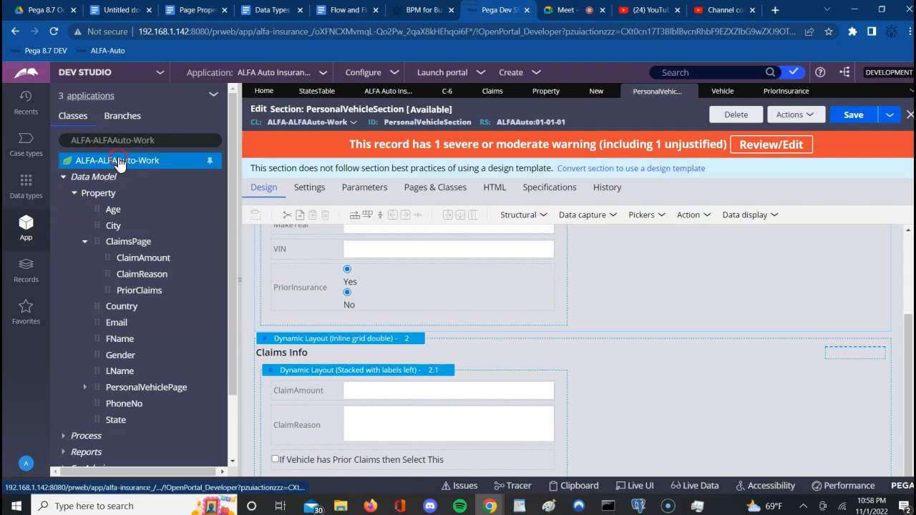
{"action": "right_click", "coordinate": [118, 163]}
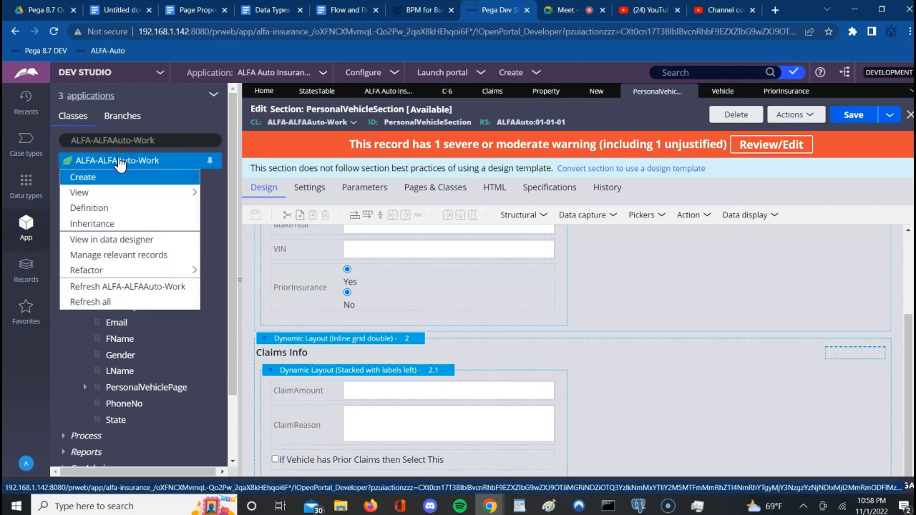
{"action": "left_click", "coordinate": [141, 176]}
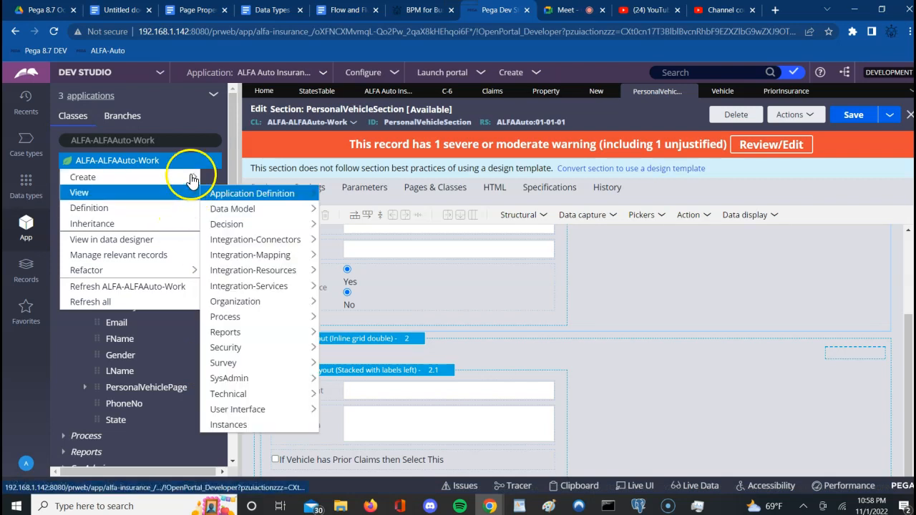
{"action": "mouse_move", "coordinate": [193, 178]}
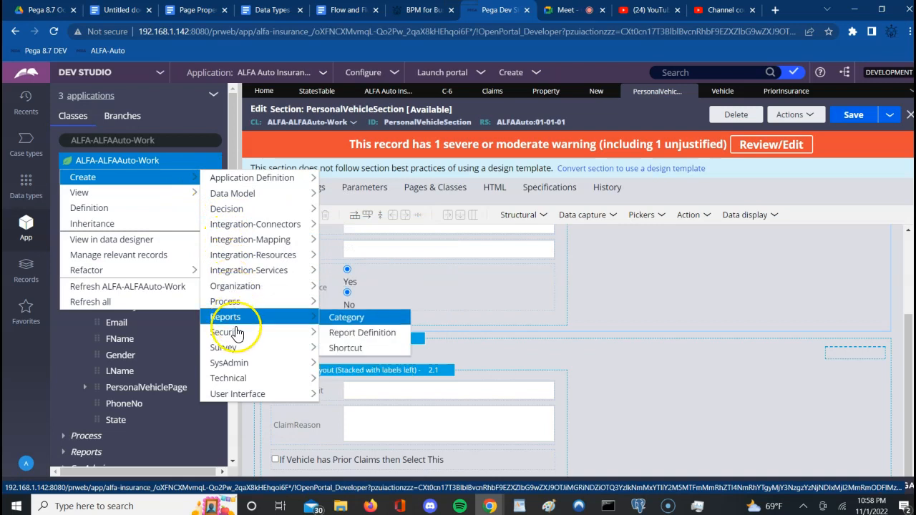
{"action": "mouse_move", "coordinate": [242, 394]}
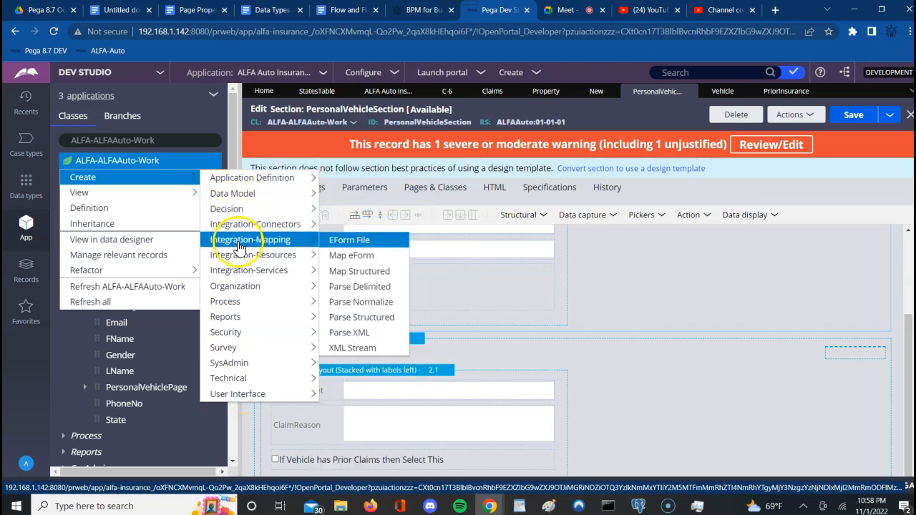
{"action": "left_click", "coordinate": [238, 305]}
{"action": "left_click", "coordinate": [363, 184]}
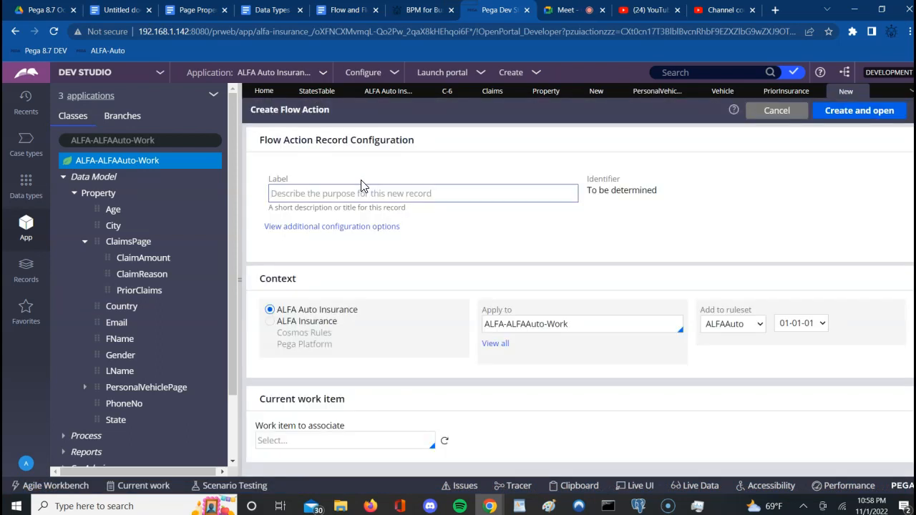
Step: Enter the label PersonalVehicleFA and create the flow action in ALFAAuto 01-01-01
{"action": "left_click", "coordinate": [357, 193]}
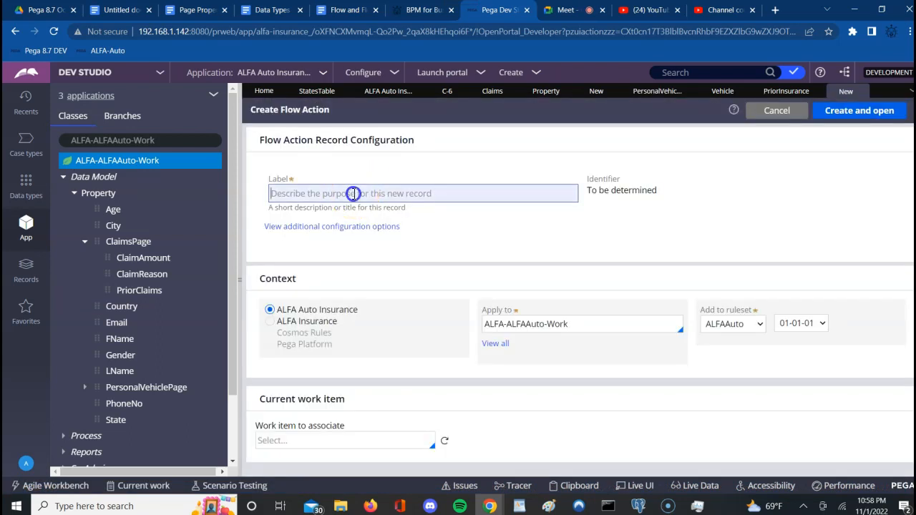
{"action": "type", "text": "Per"}
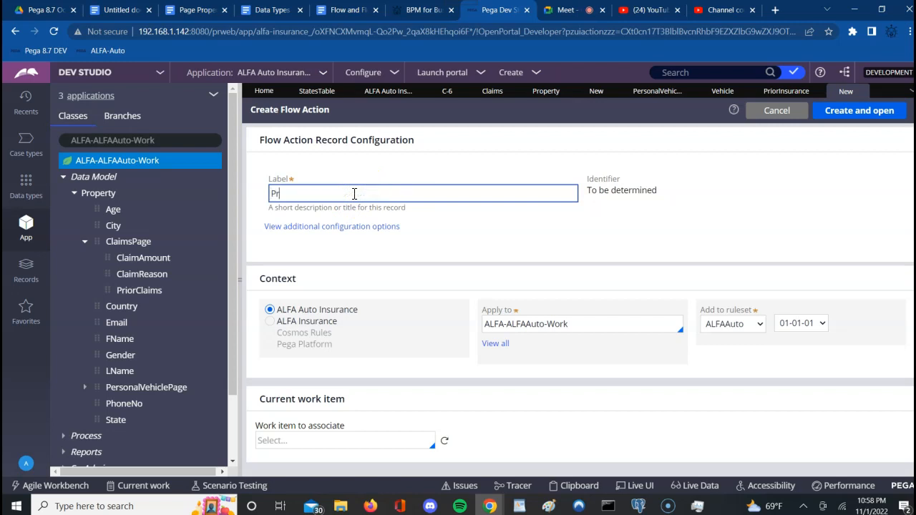
{"action": "key", "text": "BackSpace"}
{"action": "key", "text": "BackSpace"}
{"action": "type", "text": "erS"}
{"action": "key", "text": "BackSpace"}
{"action": "type", "text": "sonalVehicleFA"}
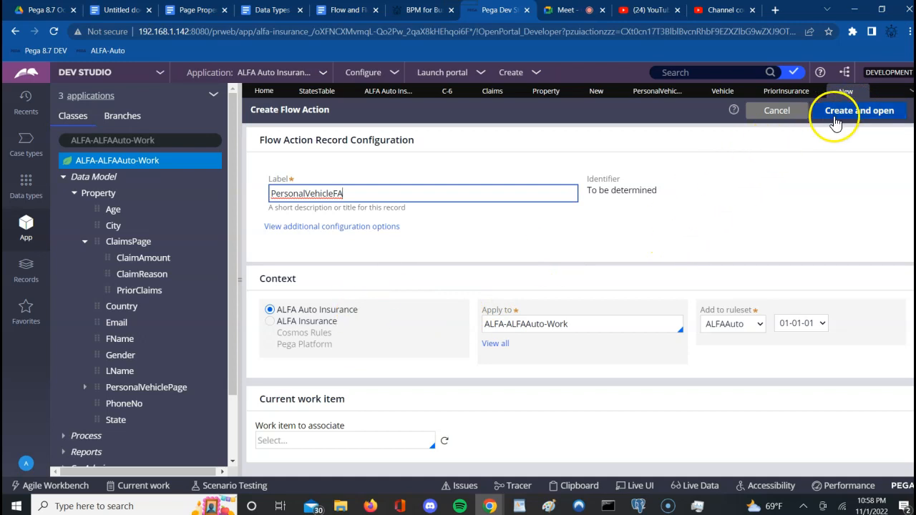
{"action": "key", "text": "Tab"}
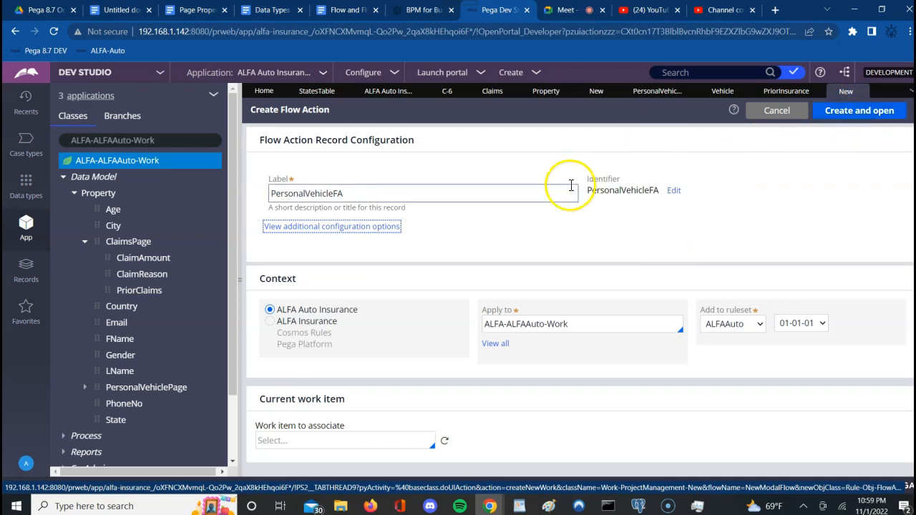
{"action": "left_click", "coordinate": [866, 115]}
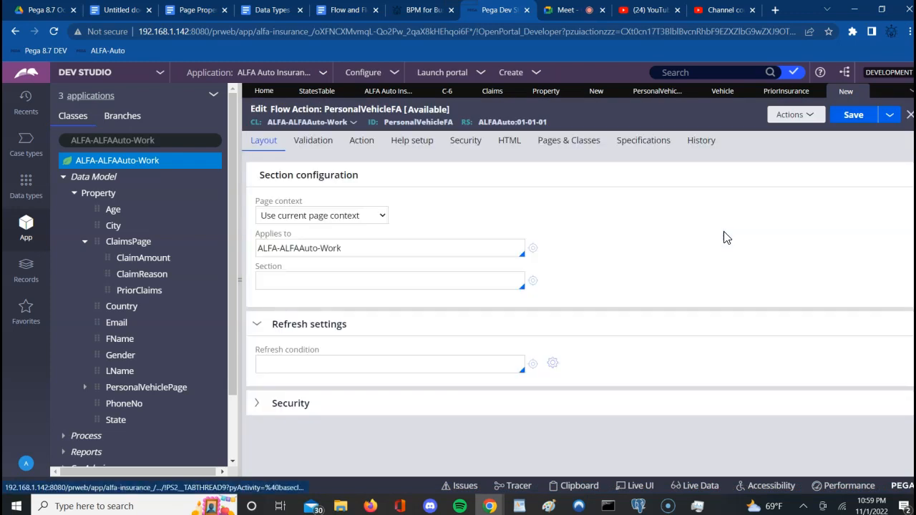
Step: Choose PersonalVehicleSection as the PersonalVehicleFA flow action's section and save it
{"action": "left_click", "coordinate": [363, 285]}
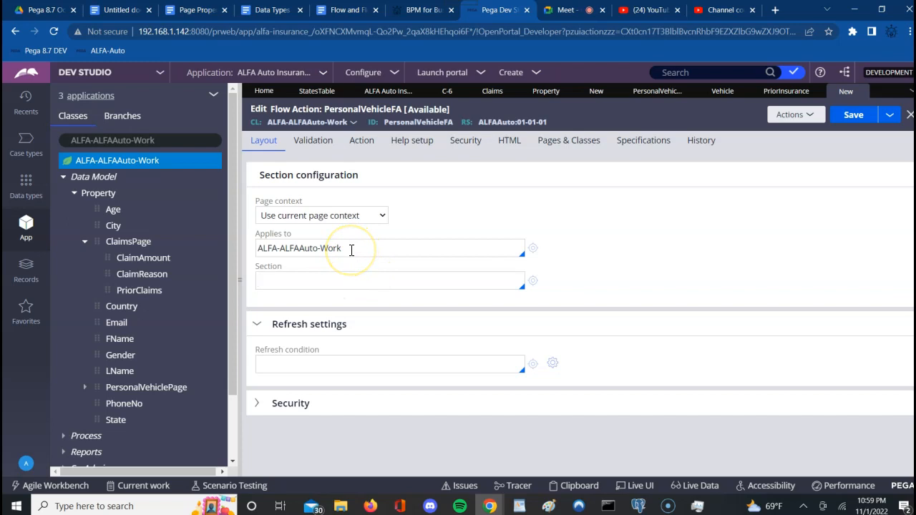
{"action": "left_click", "coordinate": [330, 280]}
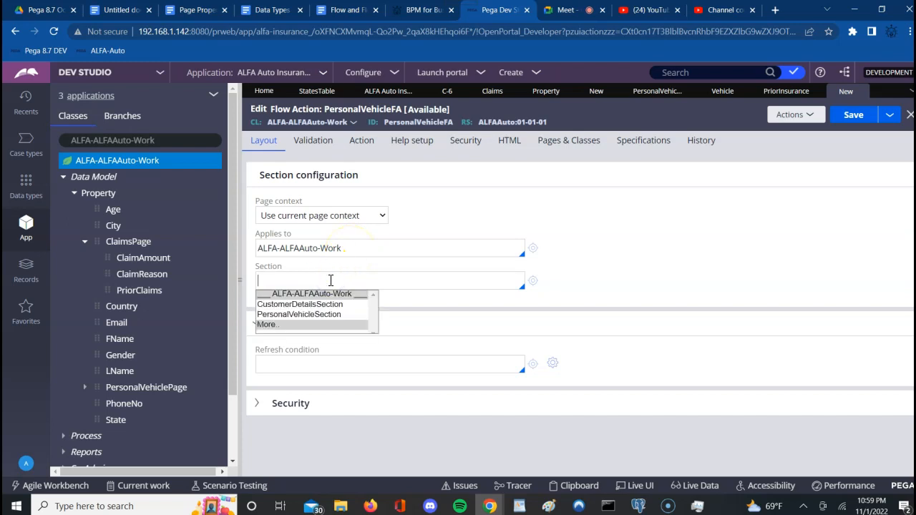
{"action": "left_click", "coordinate": [297, 316]}
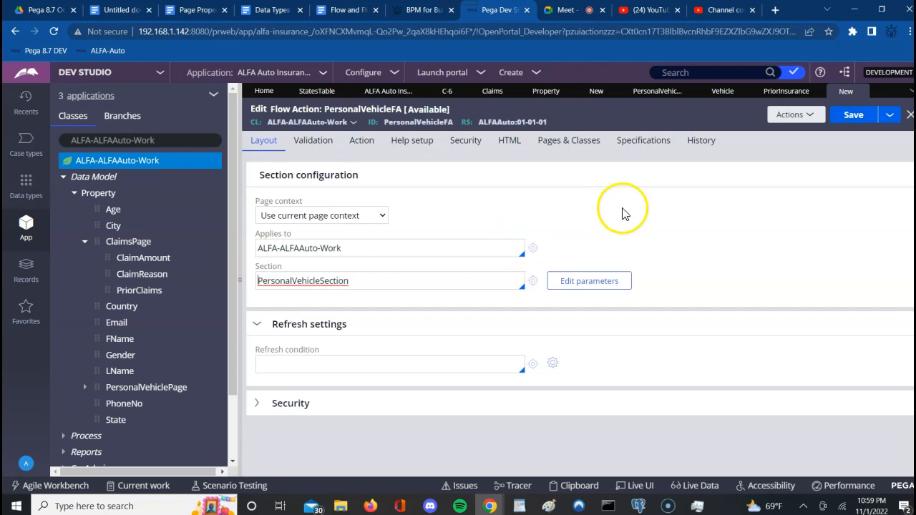
{"action": "left_click", "coordinate": [856, 116]}
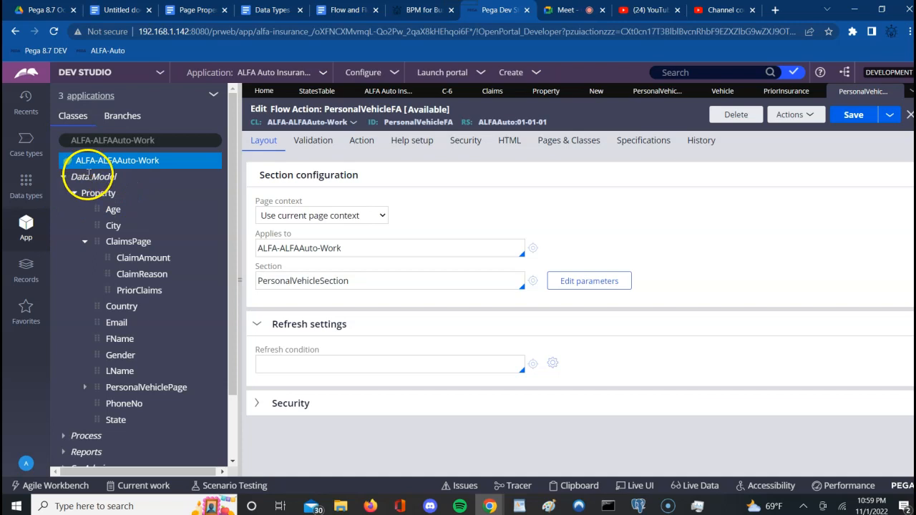
Step: Collapse Data Model and start a new Flow from the Process category of ALFA-ALFAAuto-Work
{"action": "left_click", "coordinate": [64, 179]}
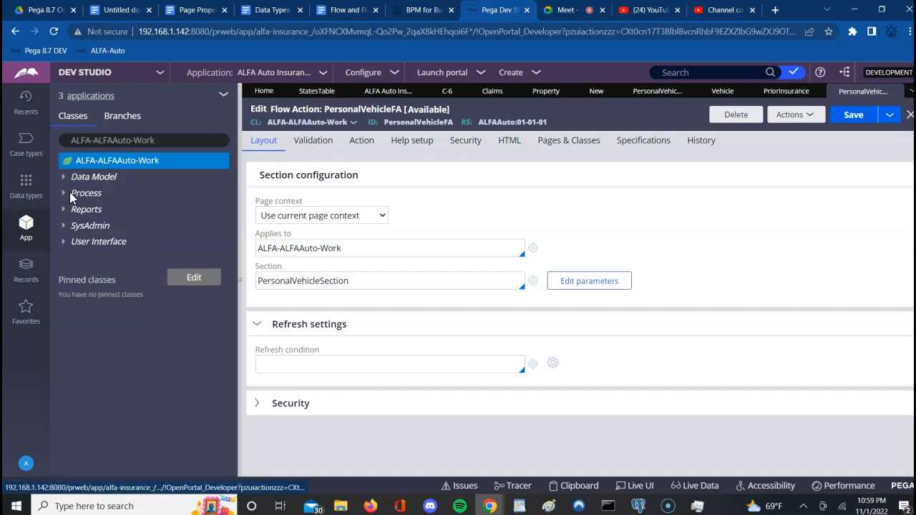
{"action": "left_click", "coordinate": [79, 190]}
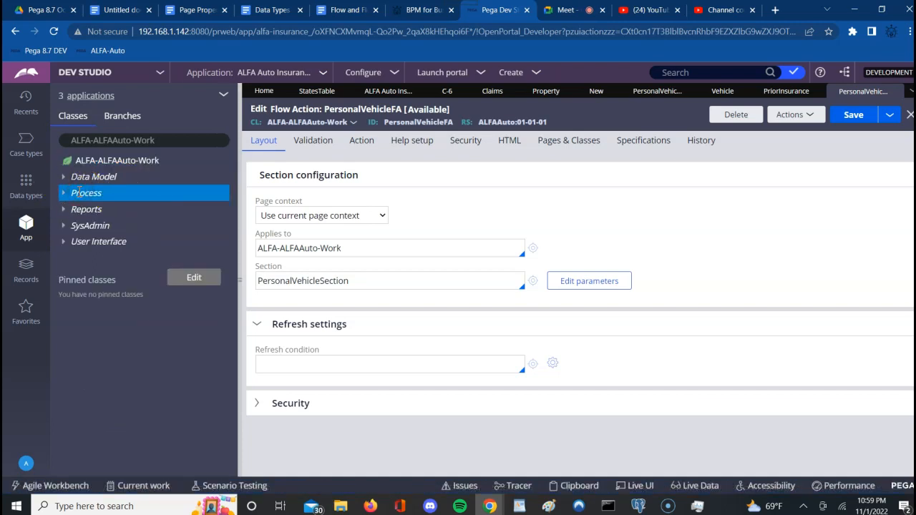
{"action": "right_click", "coordinate": [80, 190]}
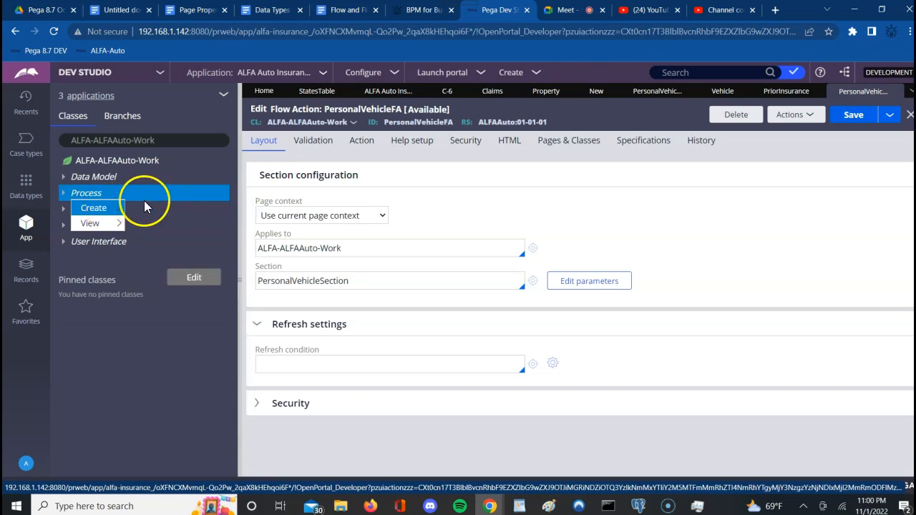
{"action": "mouse_move", "coordinate": [112, 211]}
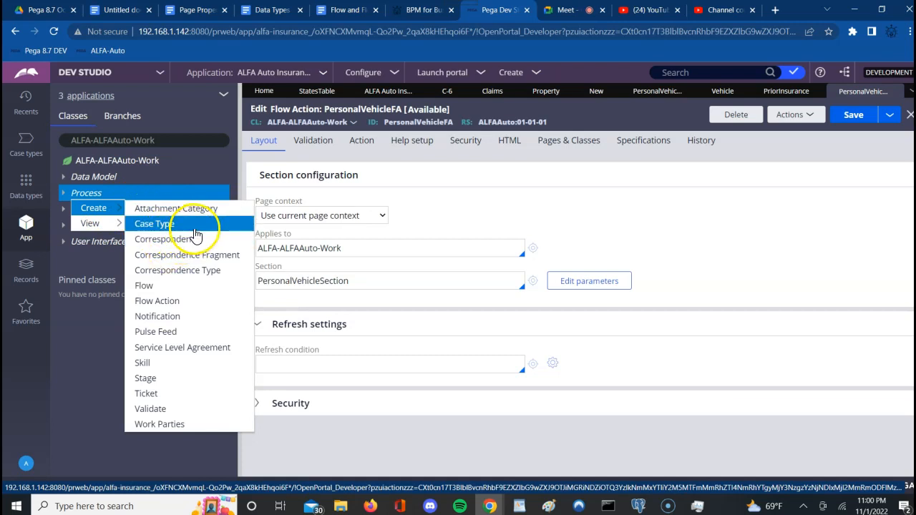
{"action": "left_click", "coordinate": [192, 287]}
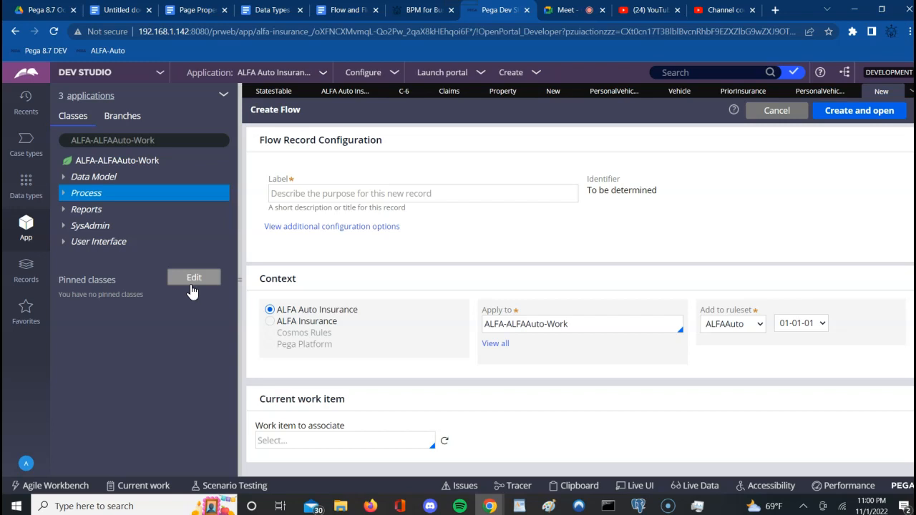
Step: Create and open a new flow labelled ALFAInsuranceFlow
{"action": "left_click", "coordinate": [333, 191]}
{"action": "type", "text": "A"}
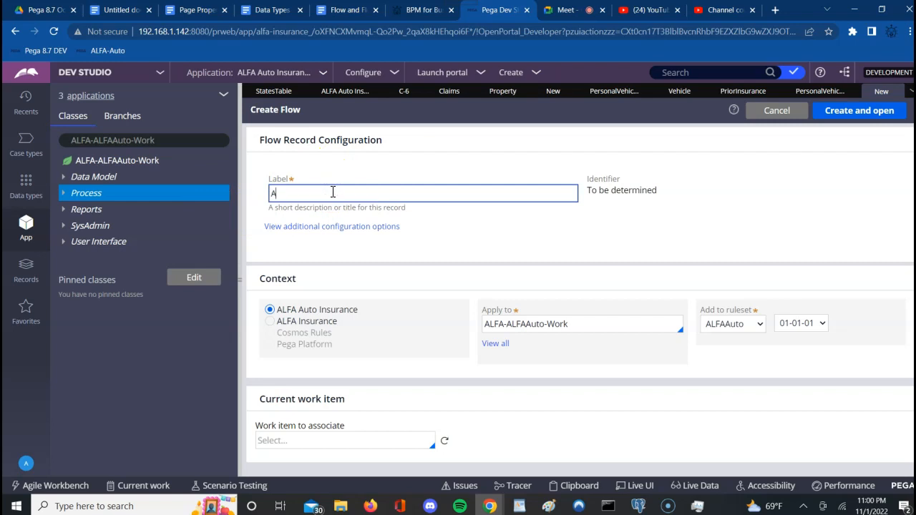
{"action": "type", "text": "LFAInsuranceFlow"}
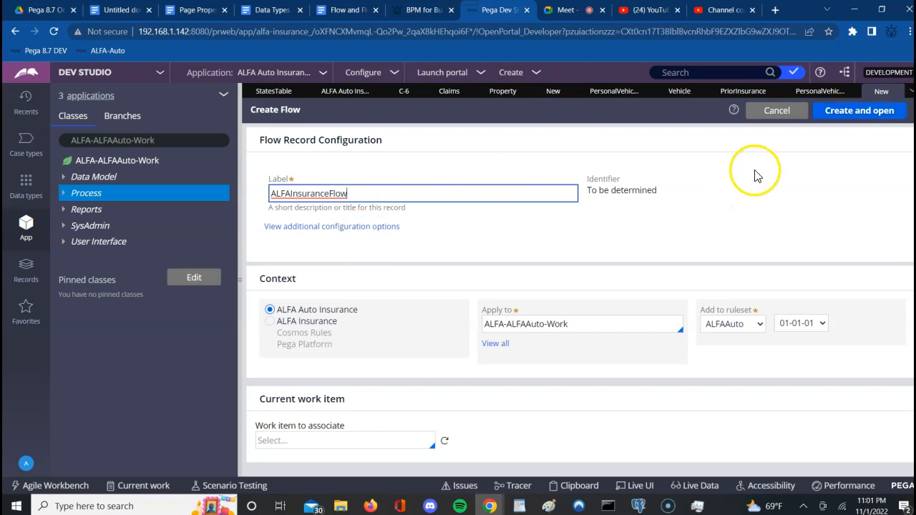
{"action": "left_click", "coordinate": [842, 113]}
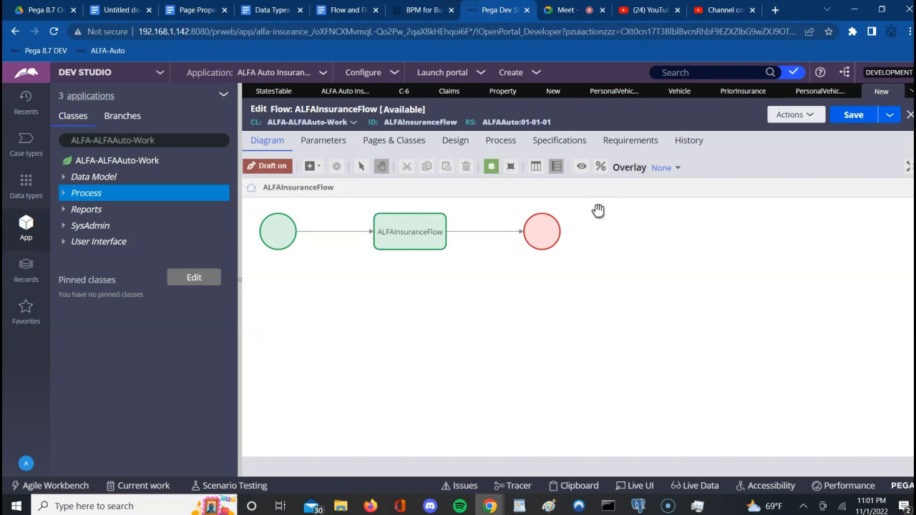
Step: Expand User Interface > Section and Process > Flow, then open CustomerFlow
{"action": "left_click", "coordinate": [278, 232]}
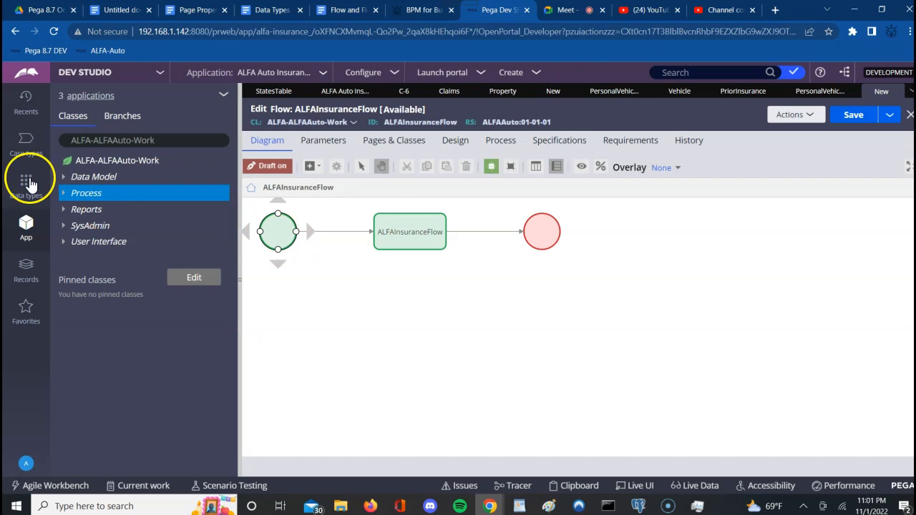
{"action": "left_click", "coordinate": [63, 241]}
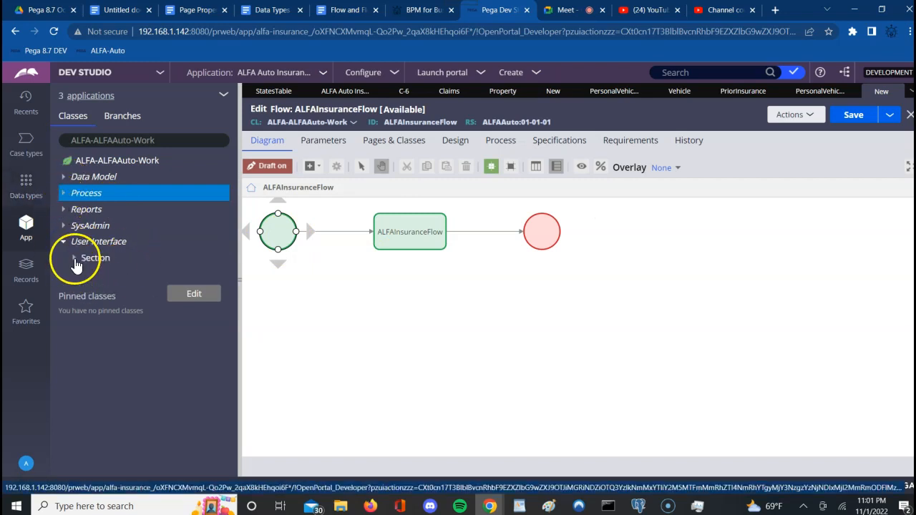
{"action": "left_click", "coordinate": [74, 259]}
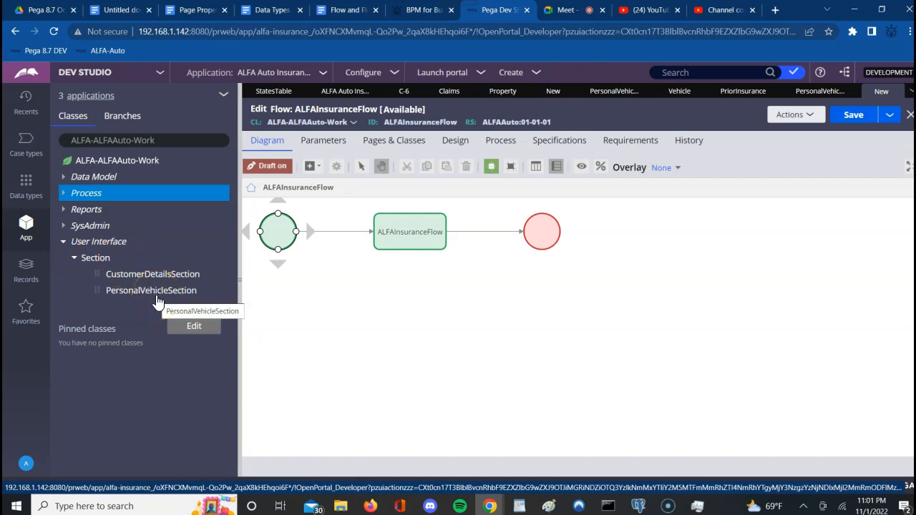
{"action": "left_click", "coordinate": [64, 194]}
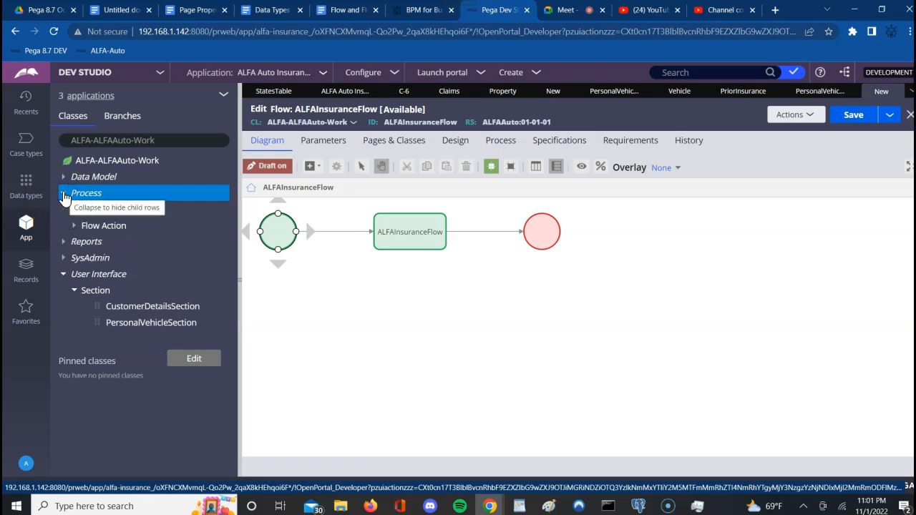
{"action": "left_click", "coordinate": [74, 210]}
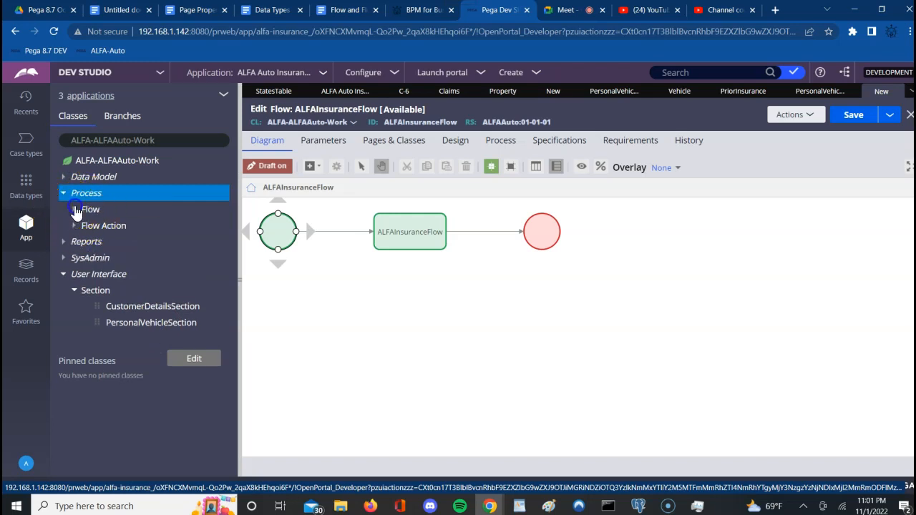
{"action": "left_click", "coordinate": [135, 228]}
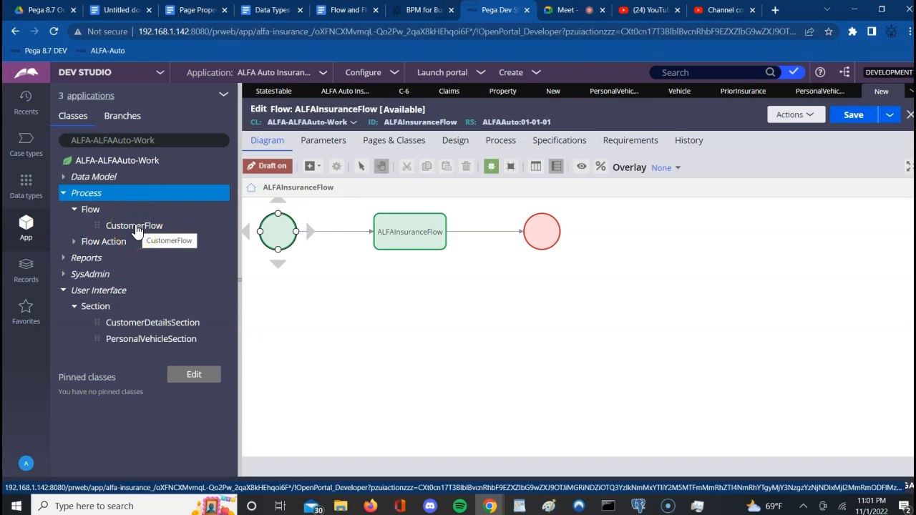
{"action": "left_click", "coordinate": [462, 331]}
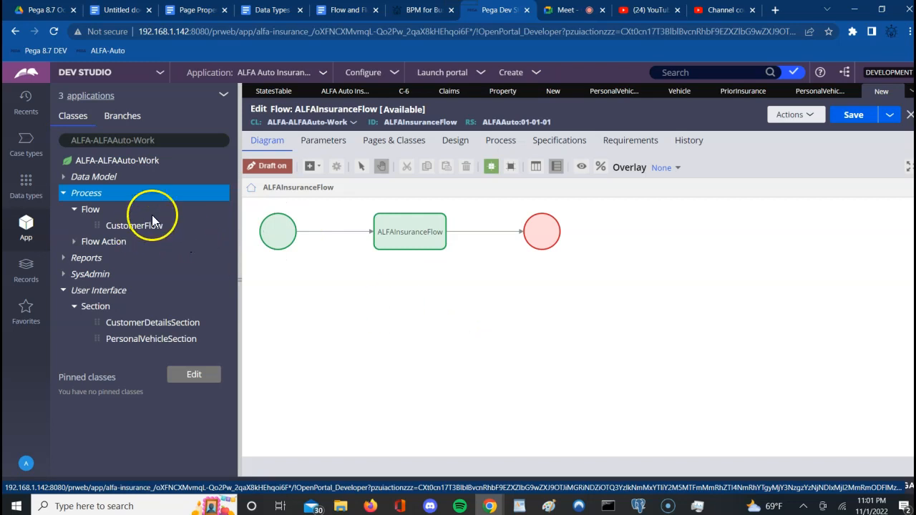
{"action": "left_click", "coordinate": [152, 225]}
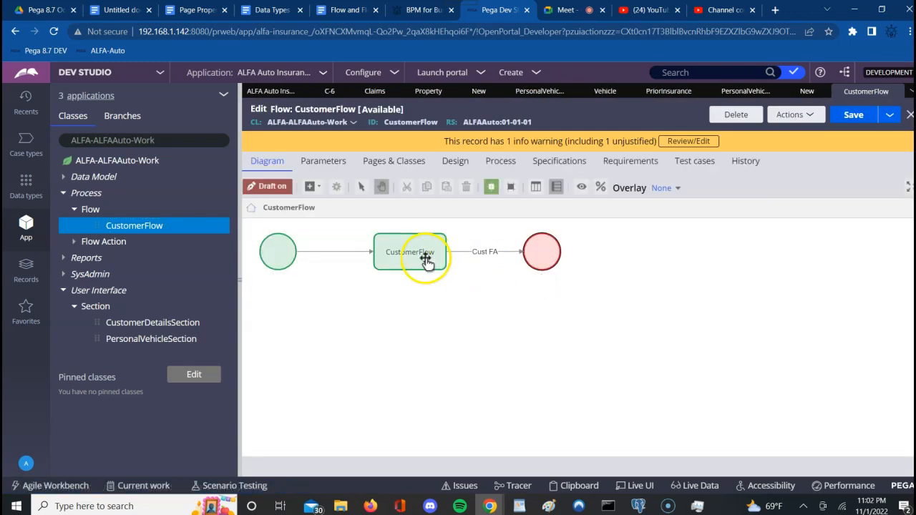
Step: Change the first assignment's name from CustomerFlow to CustomerInfo in its properties and submit
{"action": "left_click", "coordinate": [433, 259]}
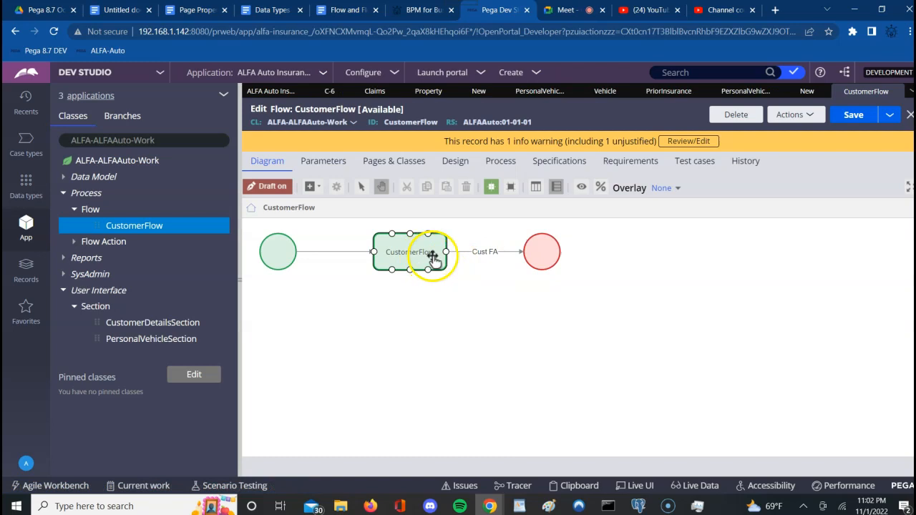
{"action": "left_click", "coordinate": [423, 253]}
{"action": "double_click", "coordinate": [431, 254]}
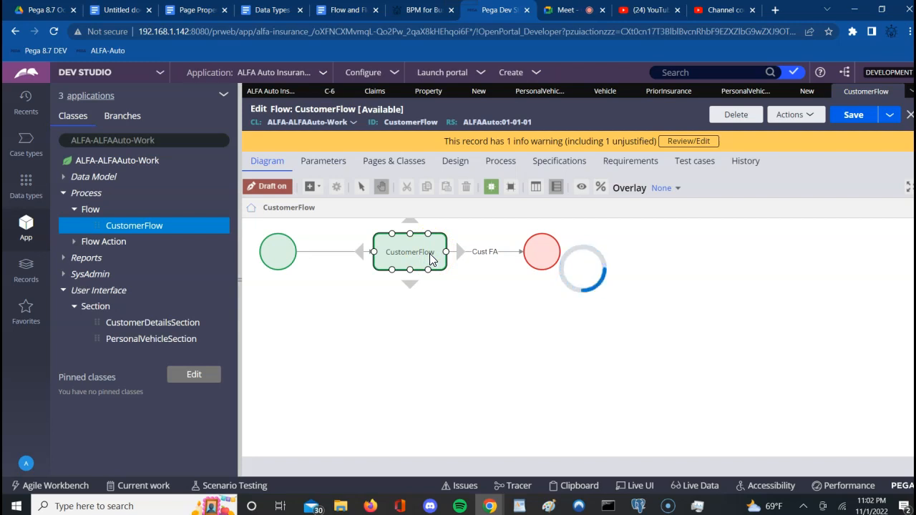
{"action": "left_click", "coordinate": [461, 244]}
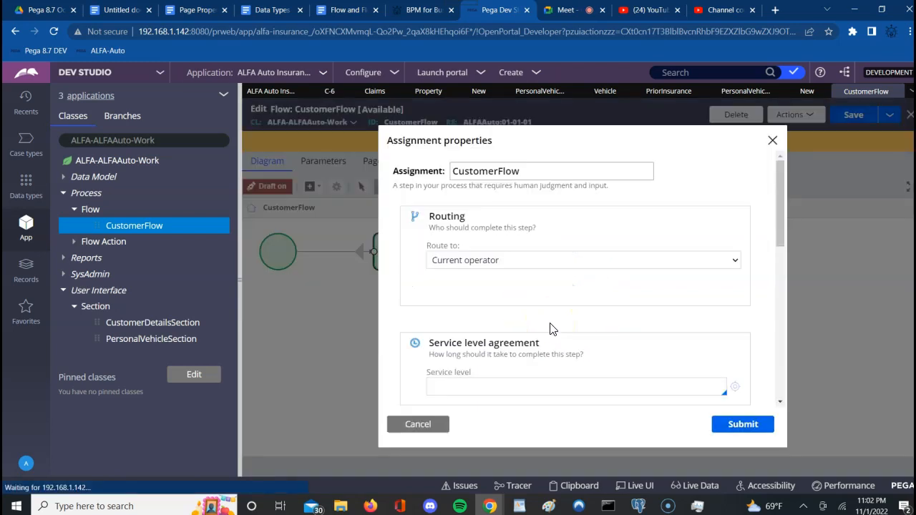
{"action": "double_click", "coordinate": [504, 174]}
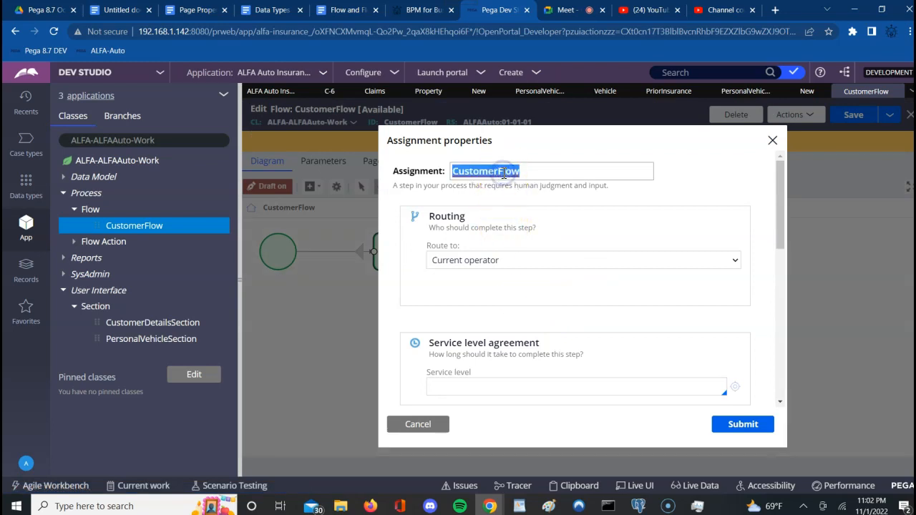
{"action": "left_click", "coordinate": [537, 172]}
{"action": "key", "text": "BackSpace"}
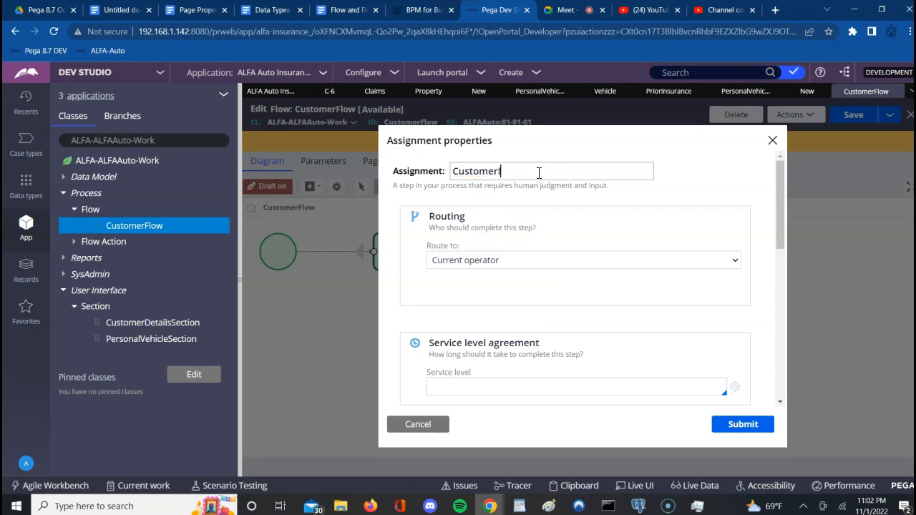
{"action": "type", "text": "Info"}
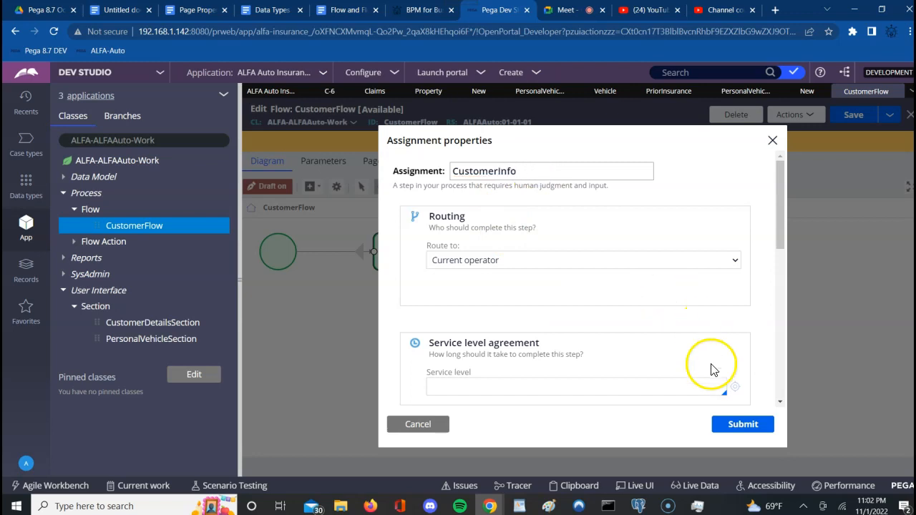
{"action": "left_click", "coordinate": [745, 425]}
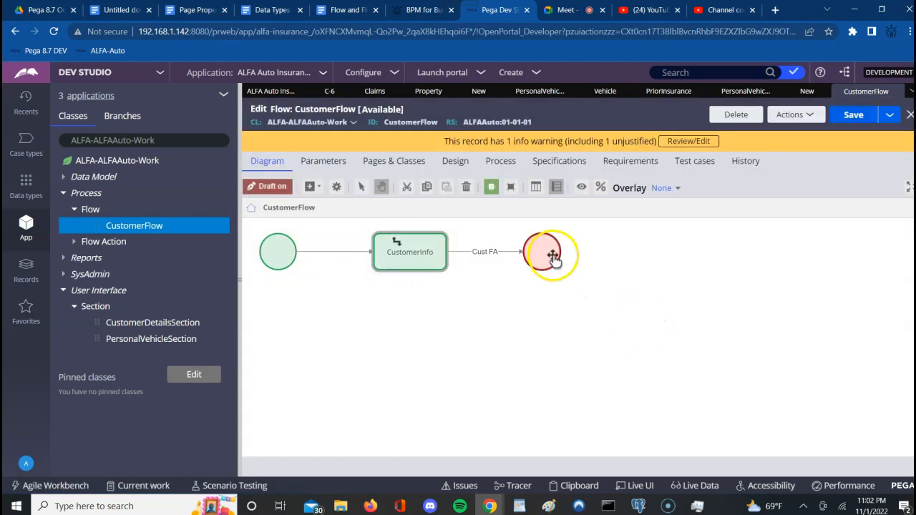
Step: Add a new assignment after CustomerInfo, attach the Cust FA link to it, and align it
{"action": "left_click", "coordinate": [552, 256]}
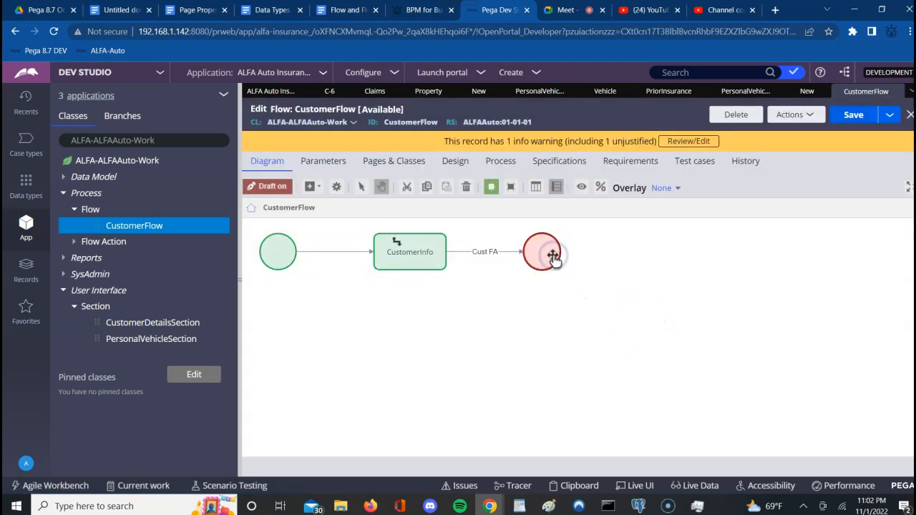
{"action": "left_click", "coordinate": [319, 189]}
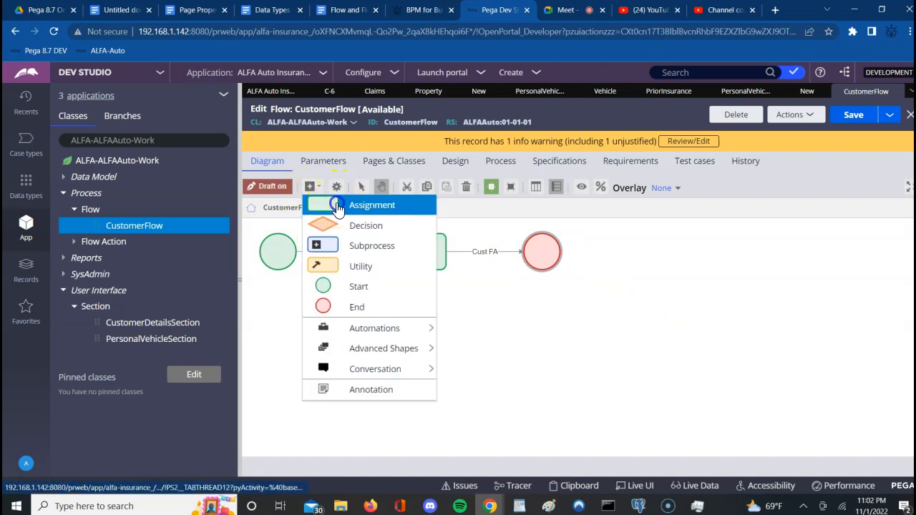
{"action": "left_click", "coordinate": [336, 205]}
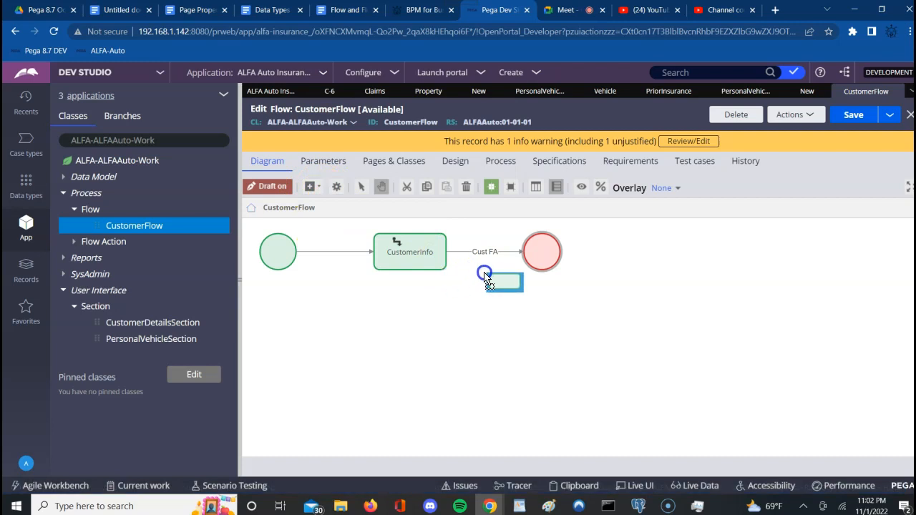
{"action": "left_click", "coordinate": [491, 280]}
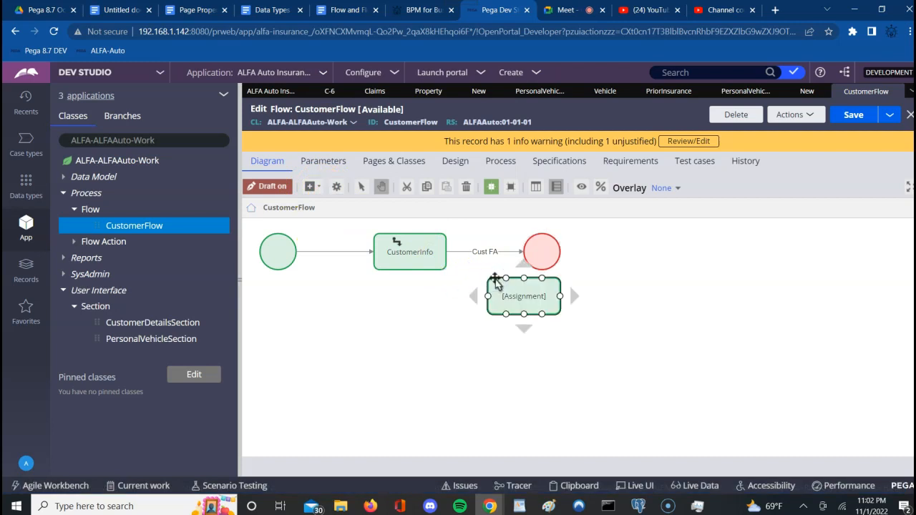
{"action": "left_click_drag", "start_coordinate": [522, 254], "coordinate": [487, 288]}
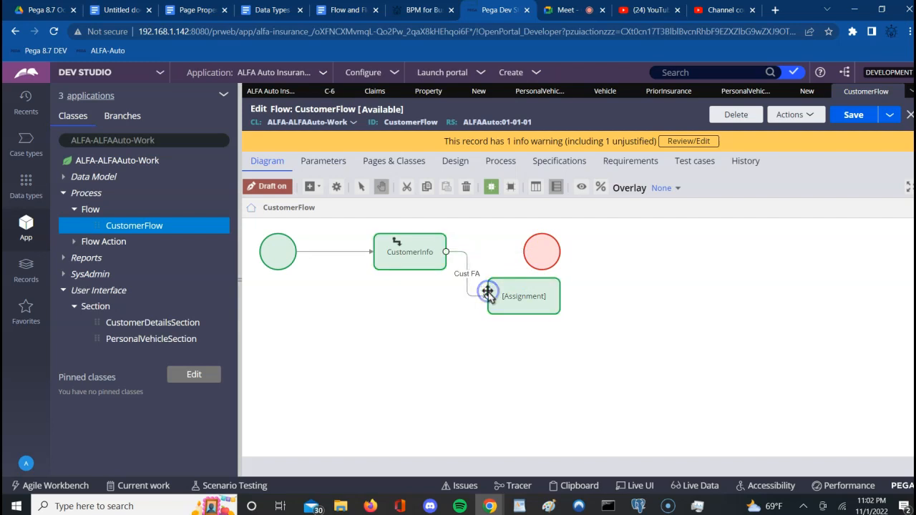
{"action": "left_click_drag", "start_coordinate": [549, 246], "coordinate": [699, 252]}
{"action": "left_click", "coordinate": [533, 295]}
{"action": "left_click_drag", "start_coordinate": [529, 299], "coordinate": [542, 250]}
Step: Connect the new assignment to the end shape
{"action": "left_click", "coordinate": [656, 248]}
{"action": "left_click", "coordinate": [578, 250]}
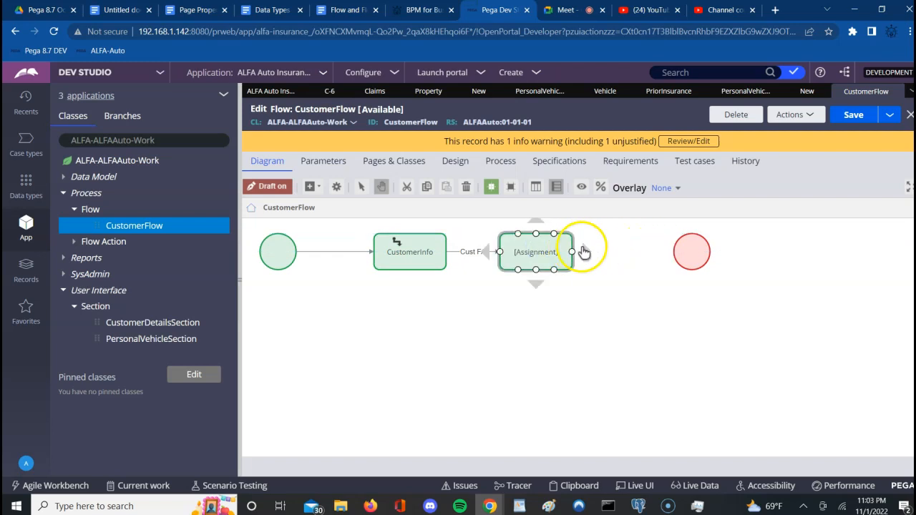
{"action": "left_click_drag", "start_coordinate": [578, 252], "coordinate": [681, 252]}
{"action": "left_click", "coordinate": [628, 307]}
Step: Name the new assignment Personal Vehicle info and submit
{"action": "left_click", "coordinate": [537, 252]}
{"action": "double_click", "coordinate": [539, 254]}
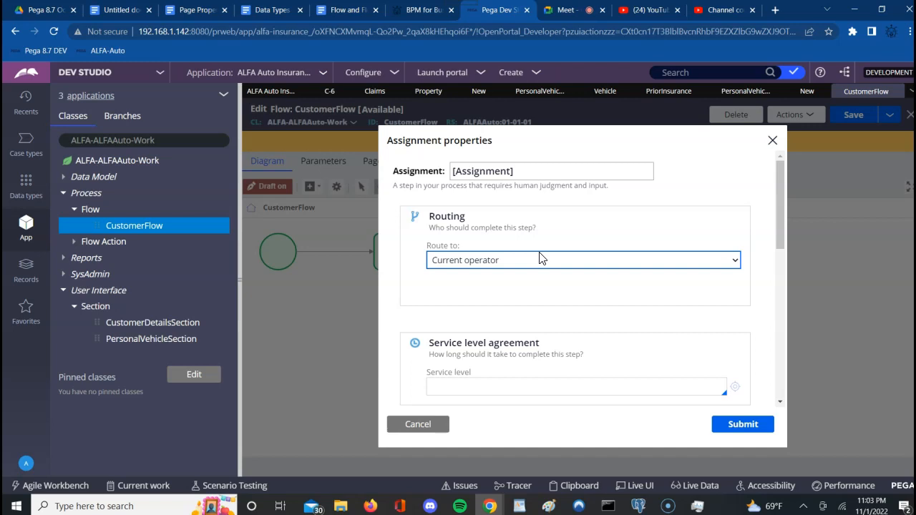
{"action": "triple_click", "coordinate": [495, 171]}
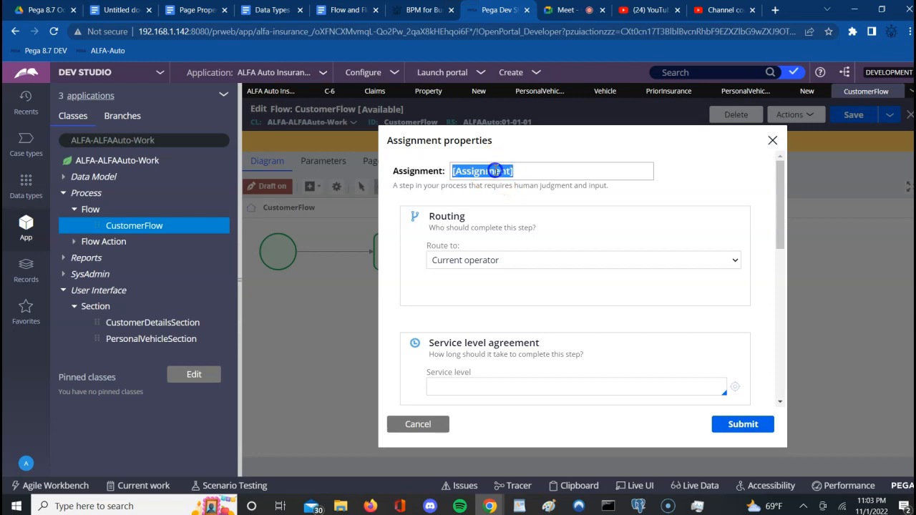
{"action": "type", "text": "Personal Vehicle info"}
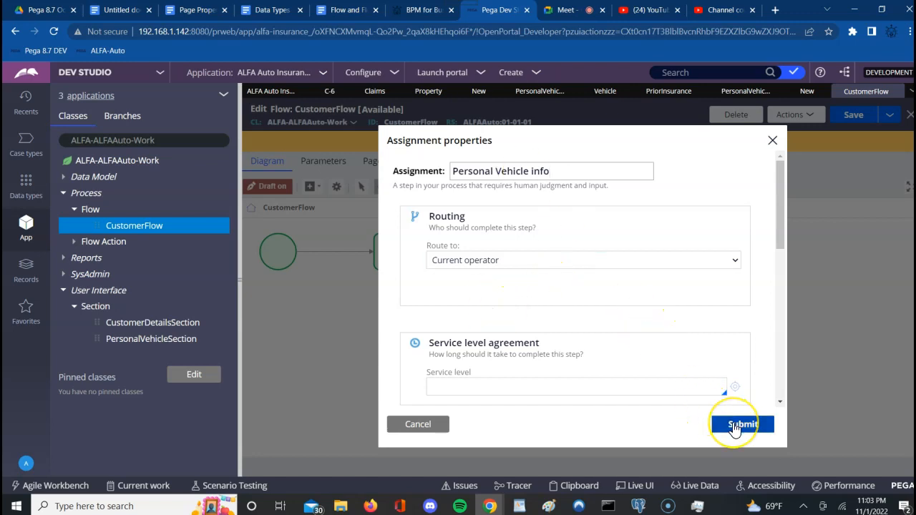
{"action": "left_click", "coordinate": [734, 425]}
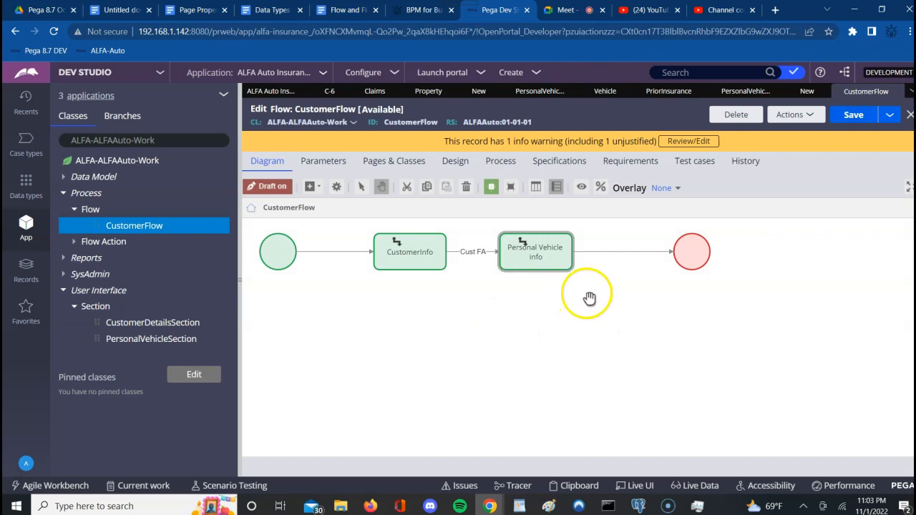
Step: Set the end link's flow action to PersonalVehicleFA and label it PersonalVeh FA
{"action": "double_click", "coordinate": [606, 252]}
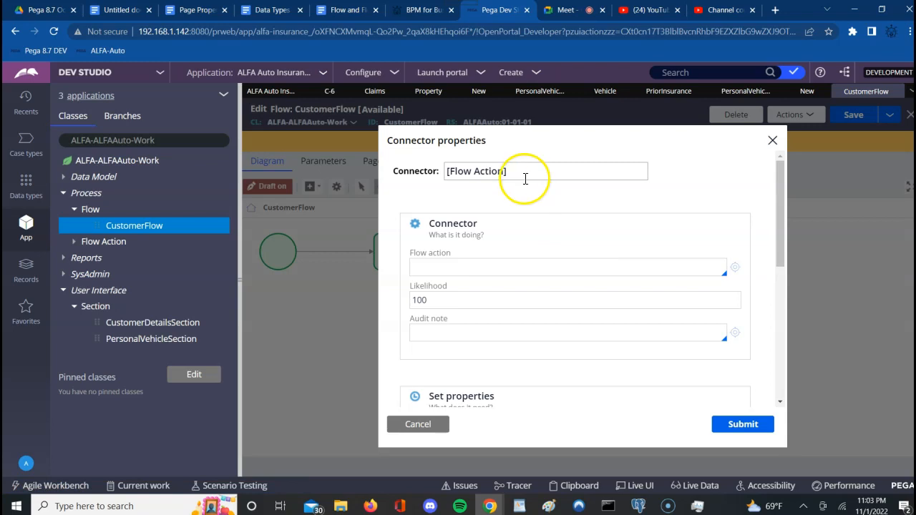
{"action": "left_click", "coordinate": [481, 266]}
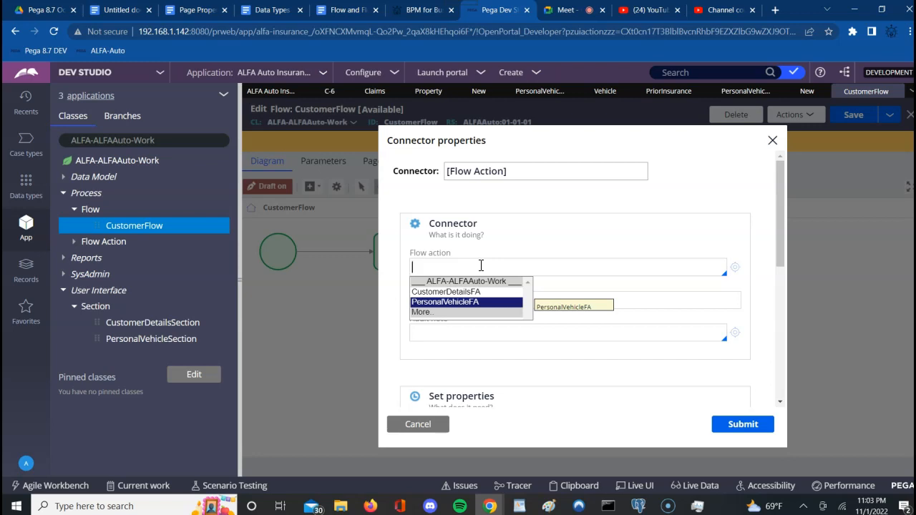
{"action": "key", "text": "Return"}
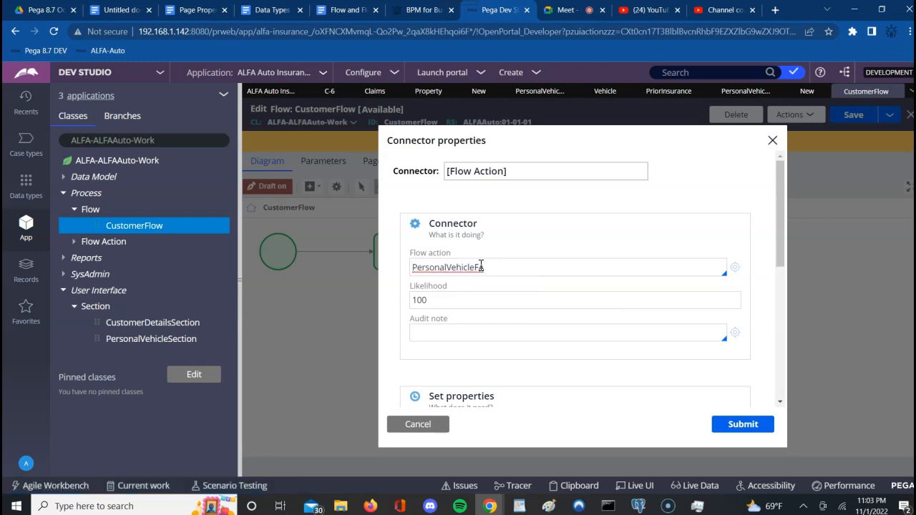
{"action": "triple_click", "coordinate": [491, 171]}
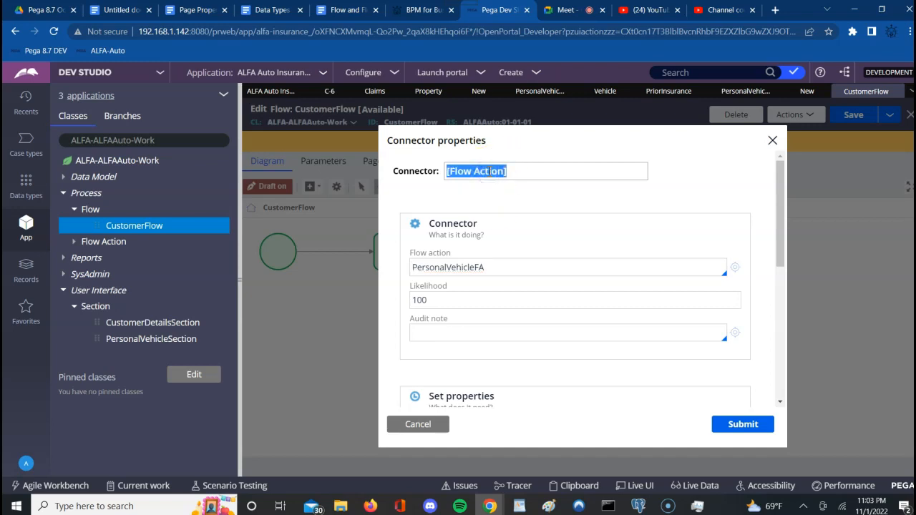
{"action": "type", "text": "PersonalVeh FA"}
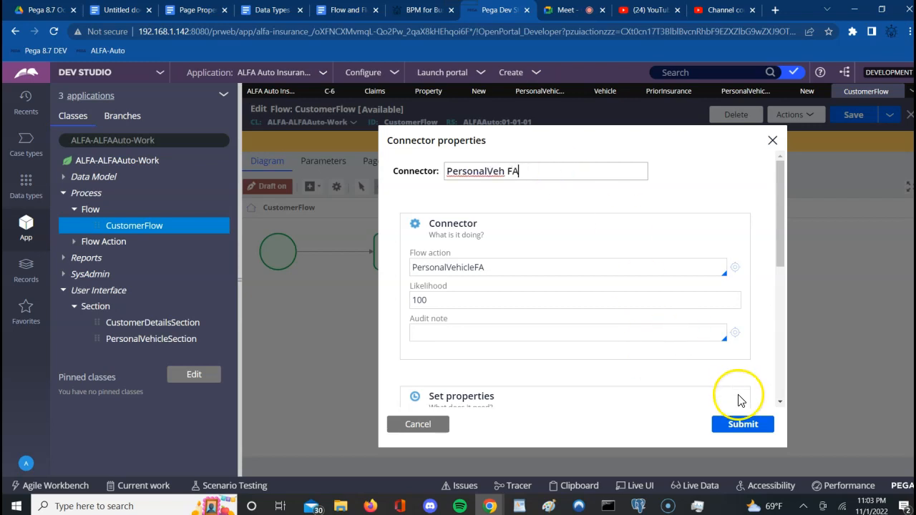
{"action": "left_click", "coordinate": [743, 425]}
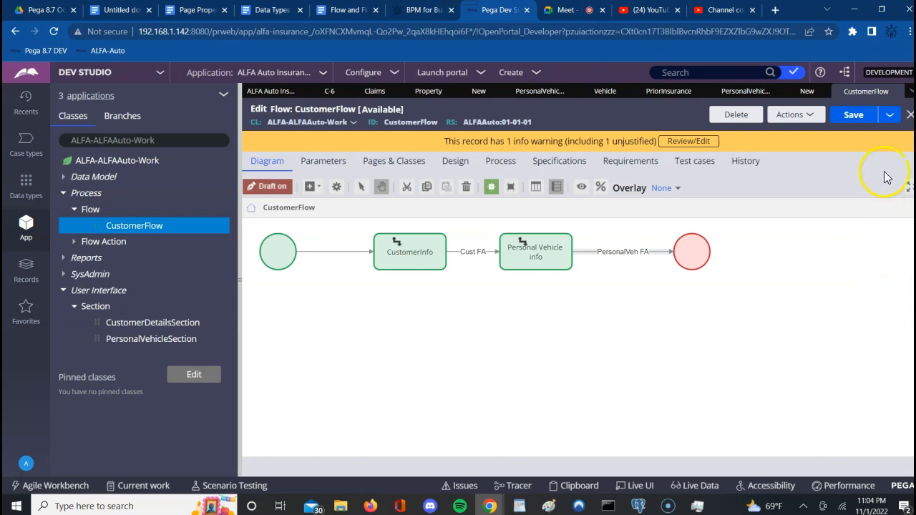
Step: Save CustomerFlow and run it from the Actions menu
{"action": "left_click", "coordinate": [848, 119]}
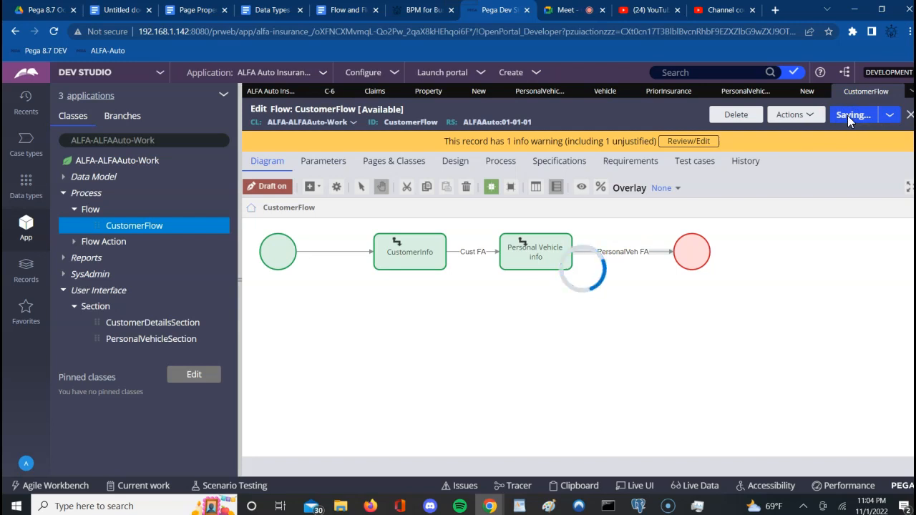
{"action": "left_click", "coordinate": [810, 119]}
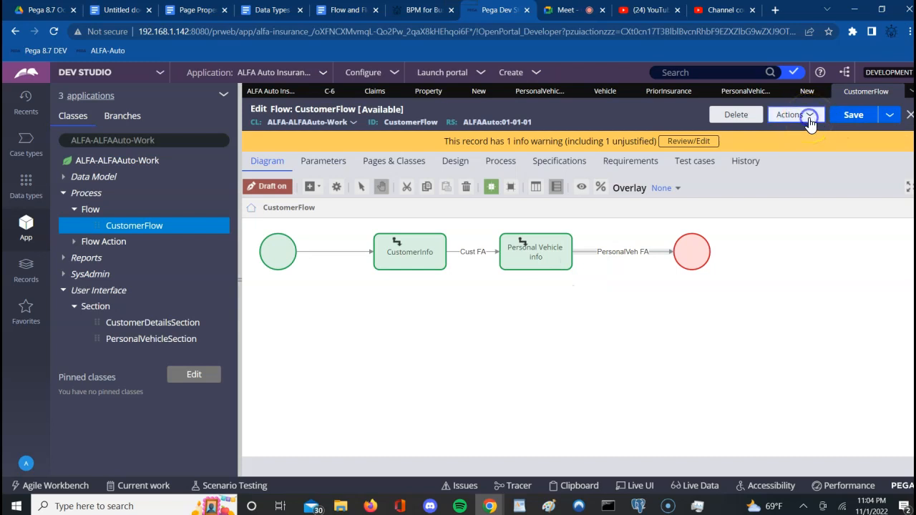
{"action": "left_click", "coordinate": [730, 136]}
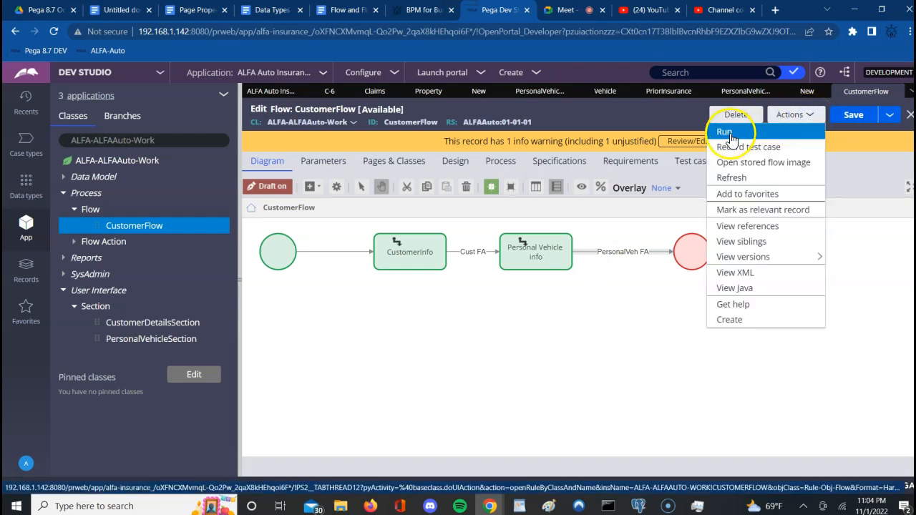
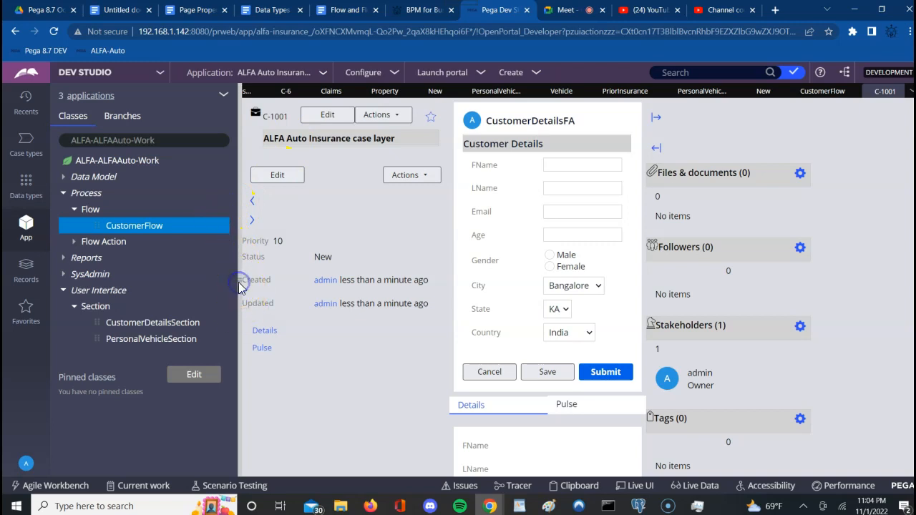
Step: Collapse the App Explorer and enter the customer's first and last name, e-mail address, age 35 and Male gender
{"action": "left_click", "coordinate": [240, 286]}
{"action": "left_click", "coordinate": [324, 165]}
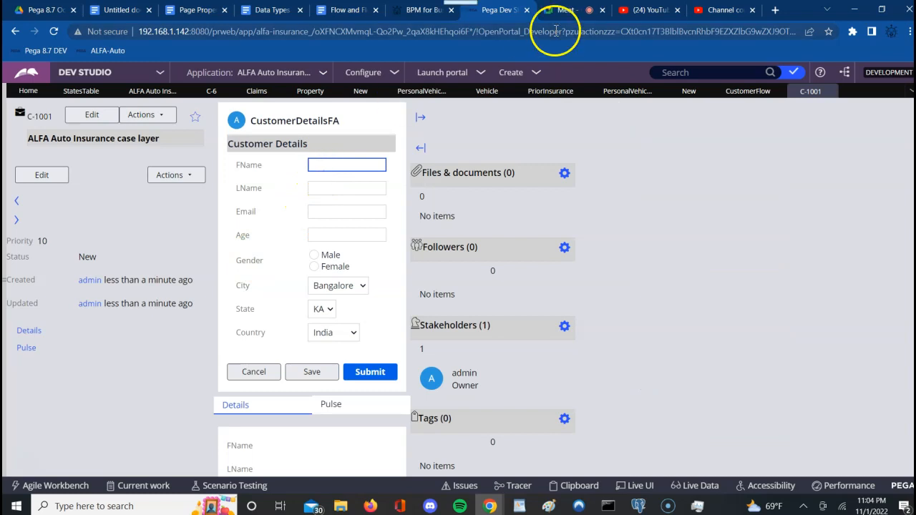
{"action": "left_click", "coordinate": [570, 13]}
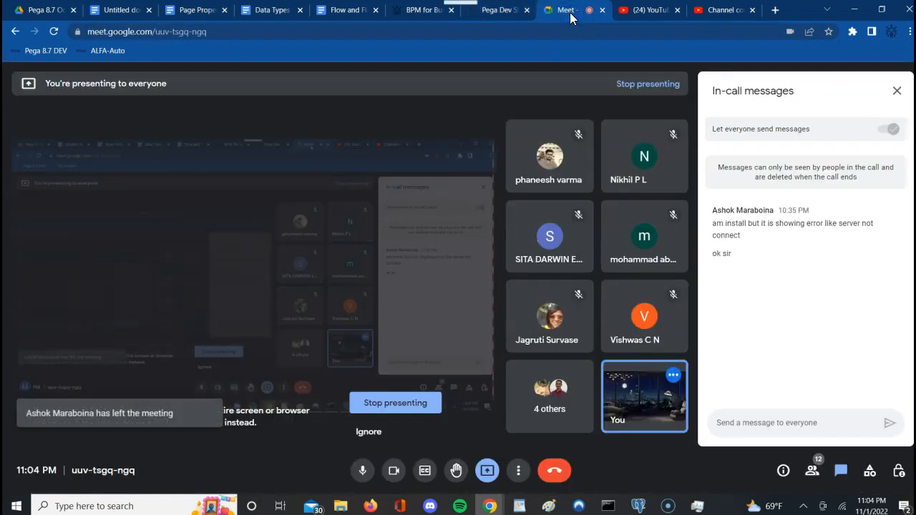
{"action": "left_click", "coordinate": [496, 12]}
{"action": "left_click", "coordinate": [323, 166]}
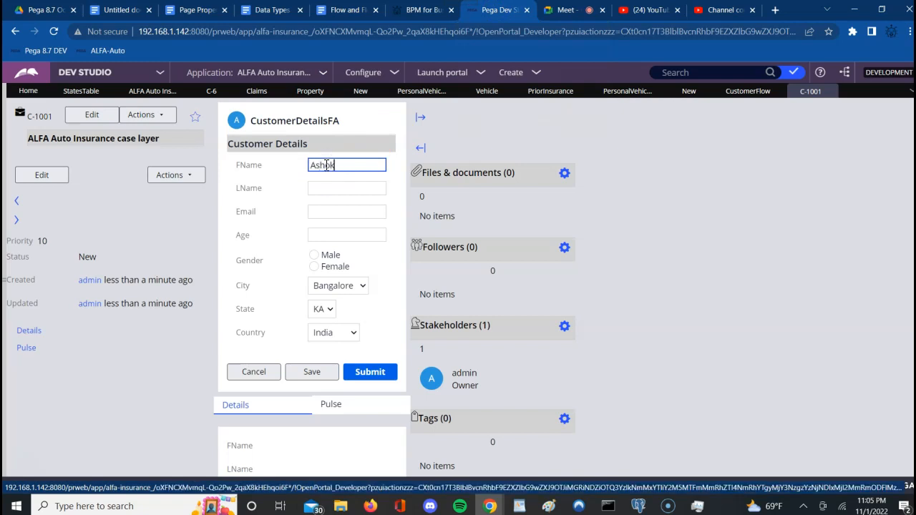
{"action": "key", "text": "Tab"}
{"action": "key", "text": "Tab"}
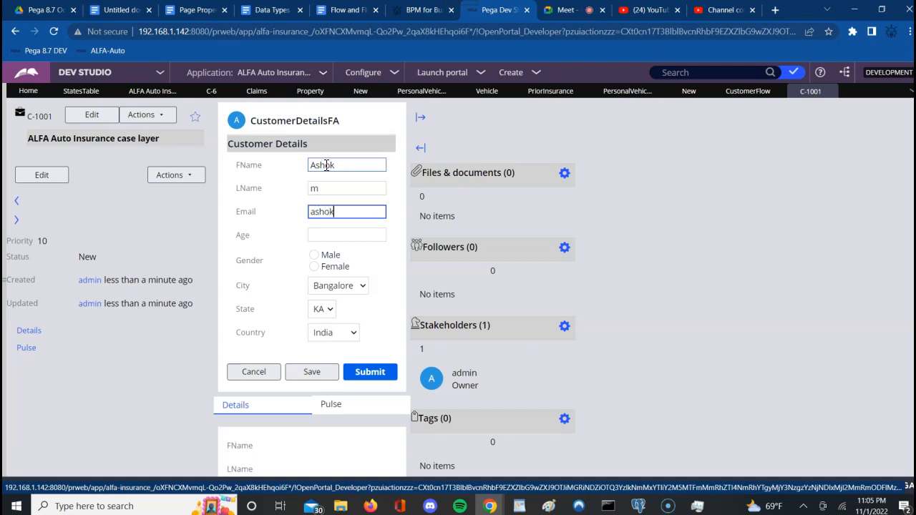
{"action": "key", "text": "Tab"}
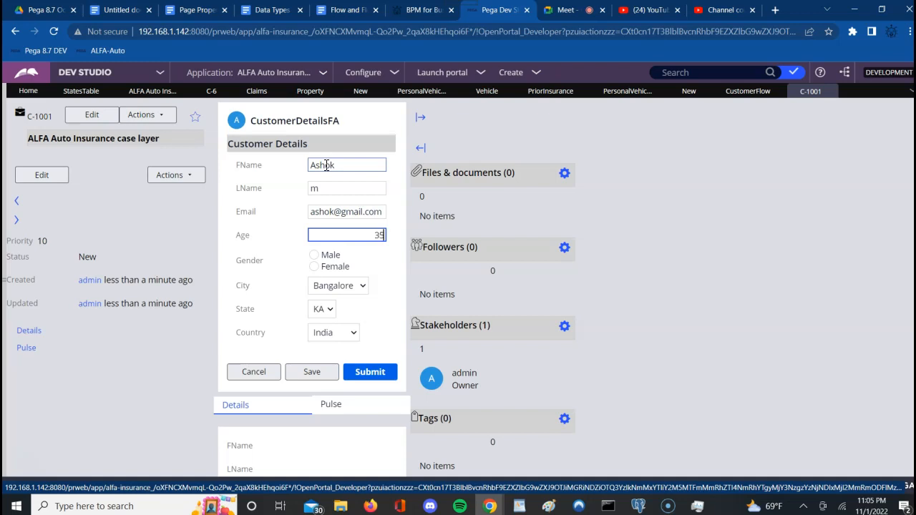
{"action": "key", "text": "Tab"}
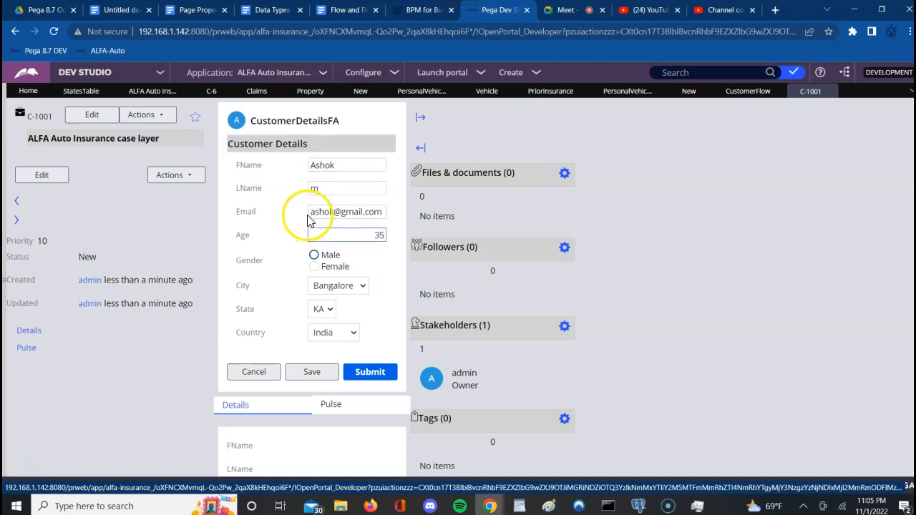
{"action": "left_click", "coordinate": [314, 256]}
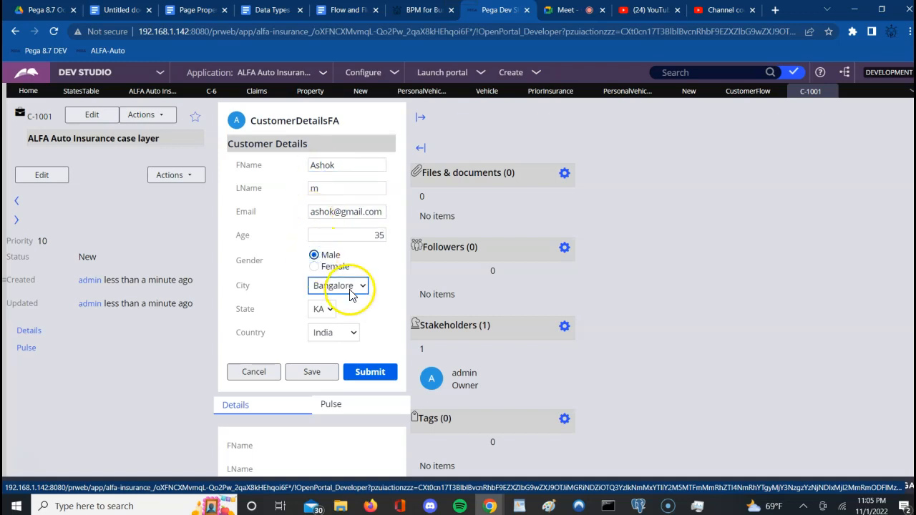
Step: Submit the Customer Details form so C-1001 shows the empty Personal Vehicle Info form
{"action": "left_click", "coordinate": [373, 375]}
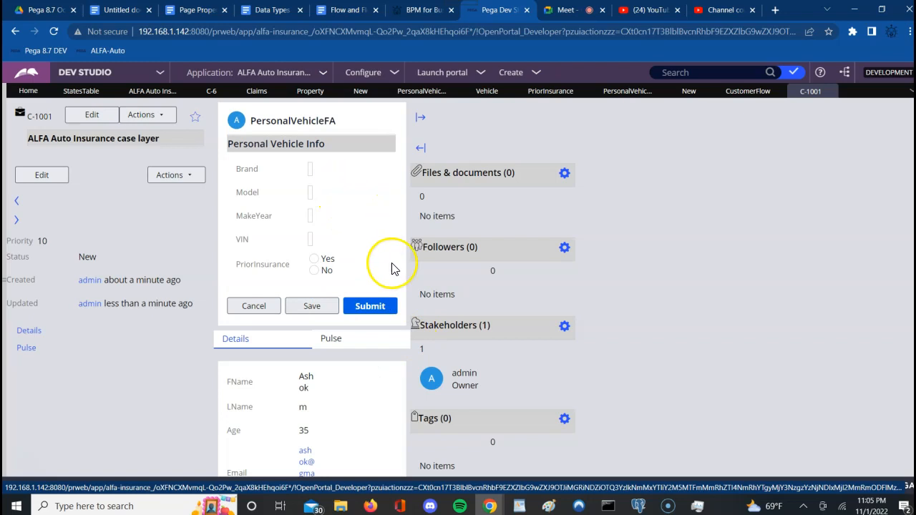
{"action": "left_click", "coordinate": [312, 170]}
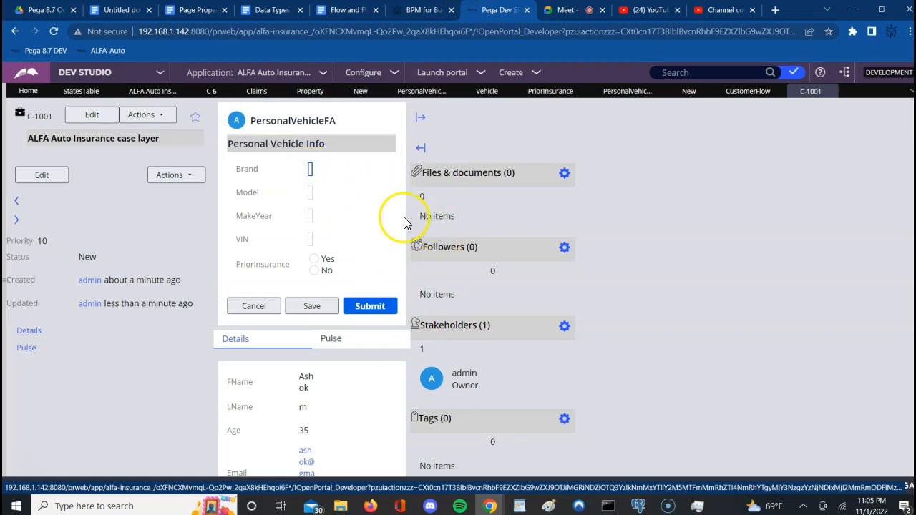
{"action": "left_click", "coordinate": [421, 119]}
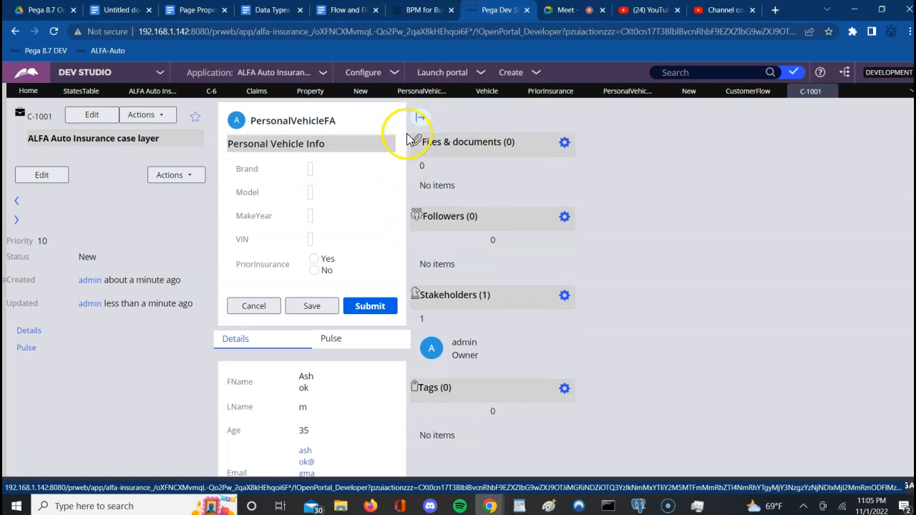
{"action": "left_click_drag", "start_coordinate": [405, 178], "coordinate": [308, 173]}
{"action": "left_click", "coordinate": [310, 170]}
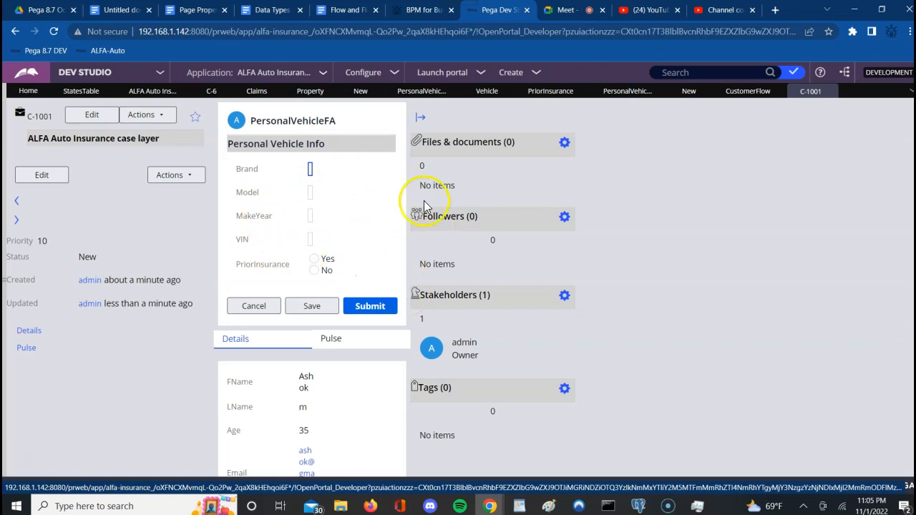
{"action": "left_click", "coordinate": [654, 402]}
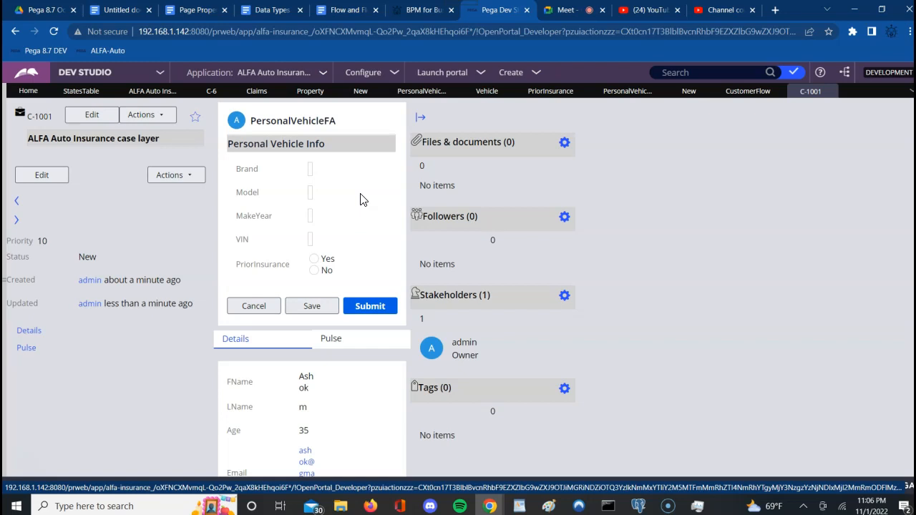
Step: Set PriorInsurance to Yes and tick prior claims to reveal the ClaimAmount and ClaimReason fields
{"action": "left_click", "coordinate": [314, 259]}
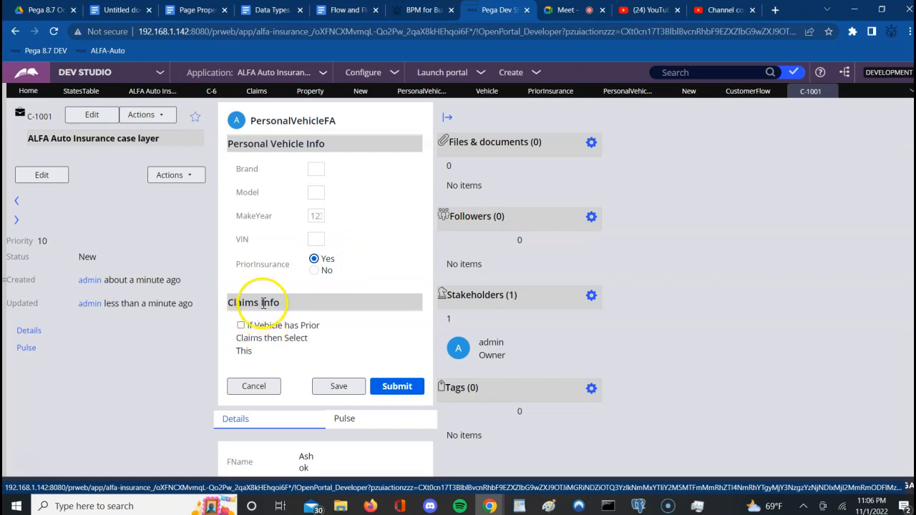
{"action": "left_click", "coordinate": [314, 271]}
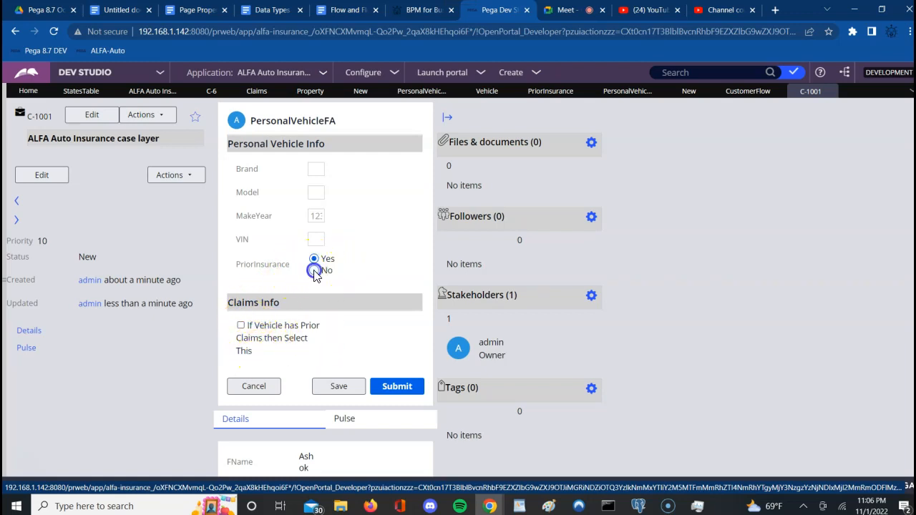
{"action": "left_click", "coordinate": [314, 259]}
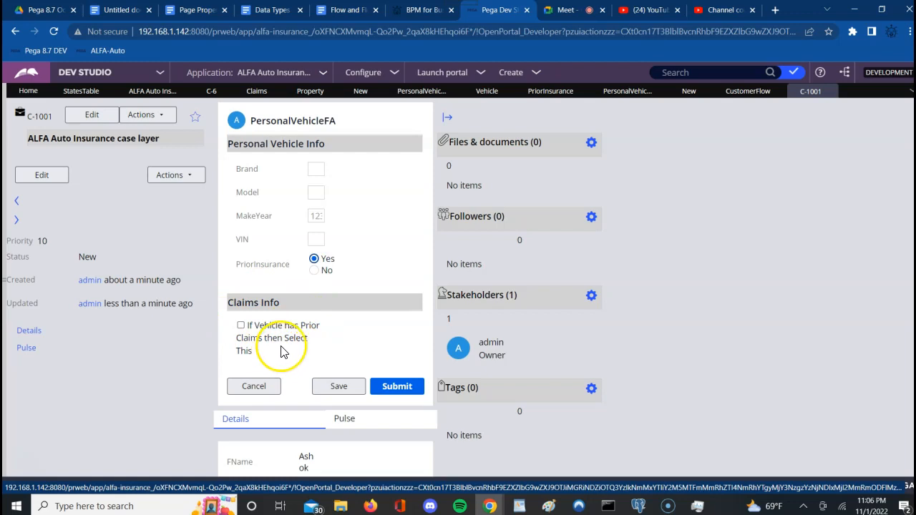
{"action": "left_click", "coordinate": [241, 327]}
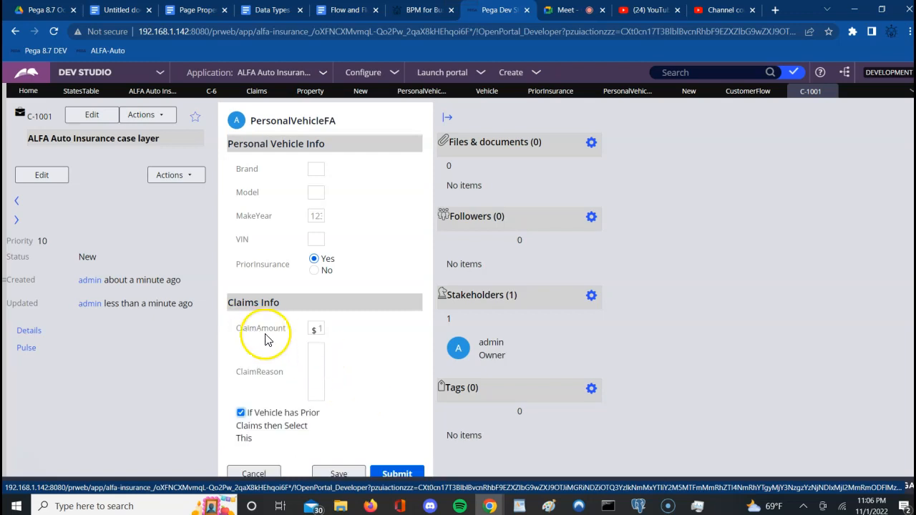
{"action": "left_click", "coordinate": [260, 377]}
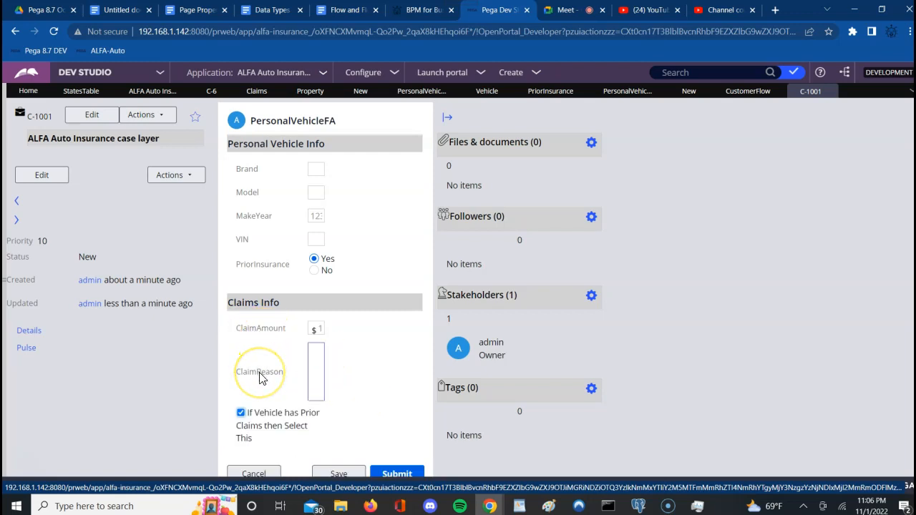
{"action": "left_click", "coordinate": [403, 403]}
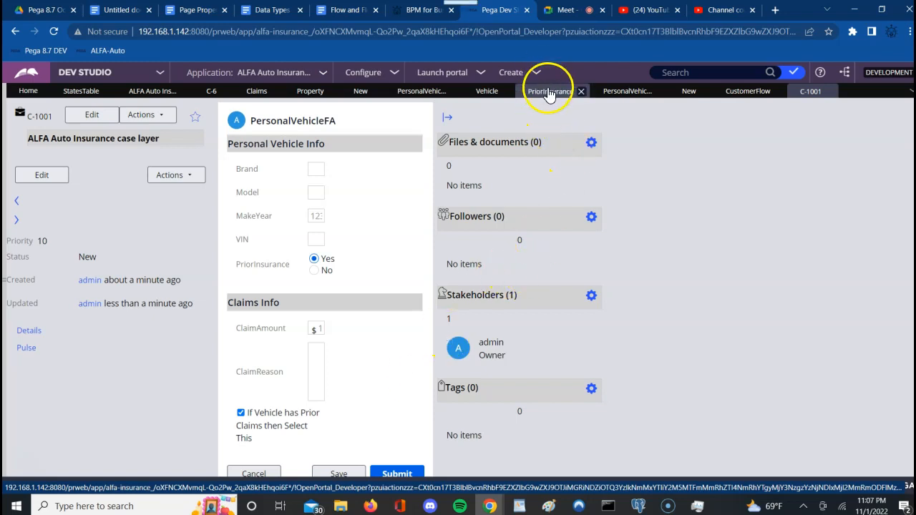
Step: Open PersonalVehicleSection from PersonalVehicleFA and inspect its Claims Info grid and PriorInsurance cell
{"action": "left_click", "coordinate": [608, 96]}
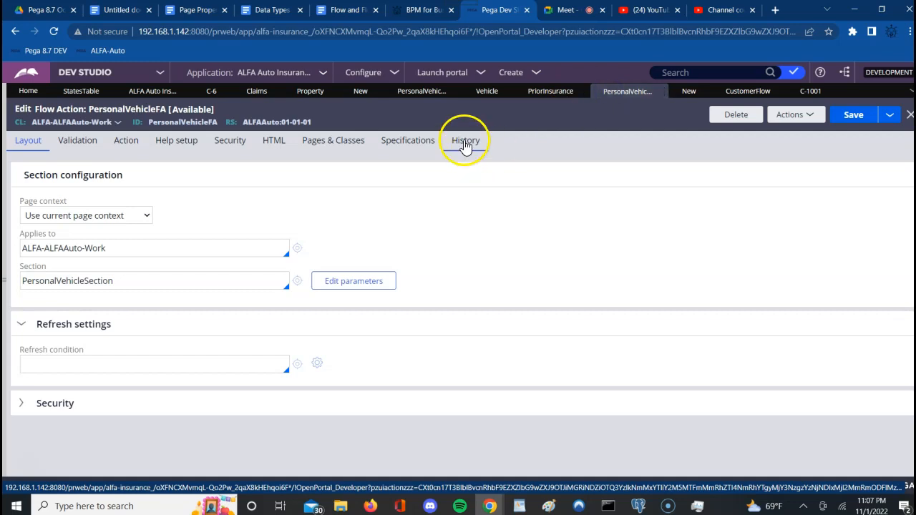
{"action": "left_click", "coordinate": [298, 282]}
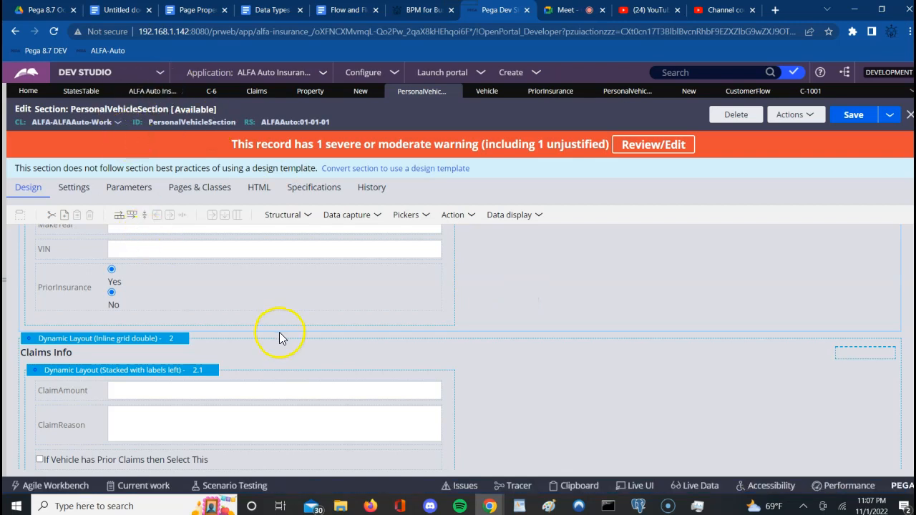
{"action": "left_click", "coordinate": [565, 381]}
{"action": "scroll", "coordinate": [565, 383], "scroll_direction": "up", "scroll_amount": 3}
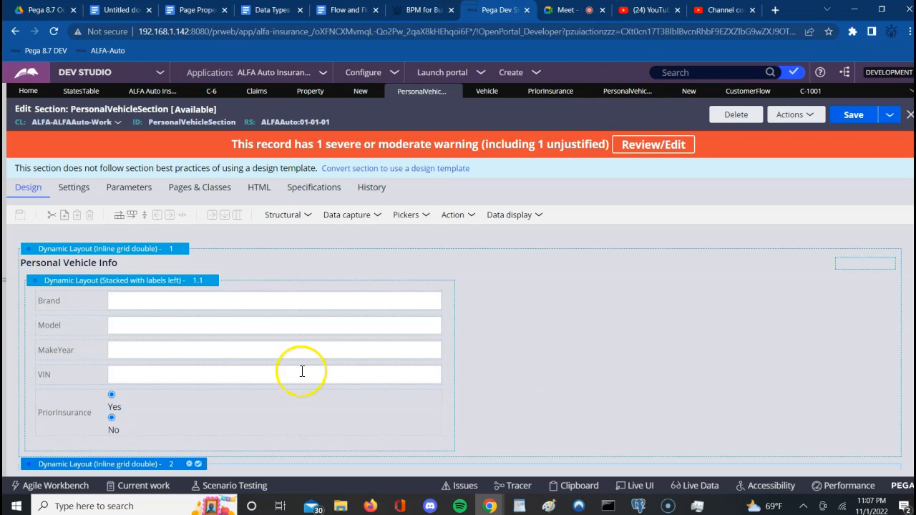
{"action": "left_click", "coordinate": [169, 417]}
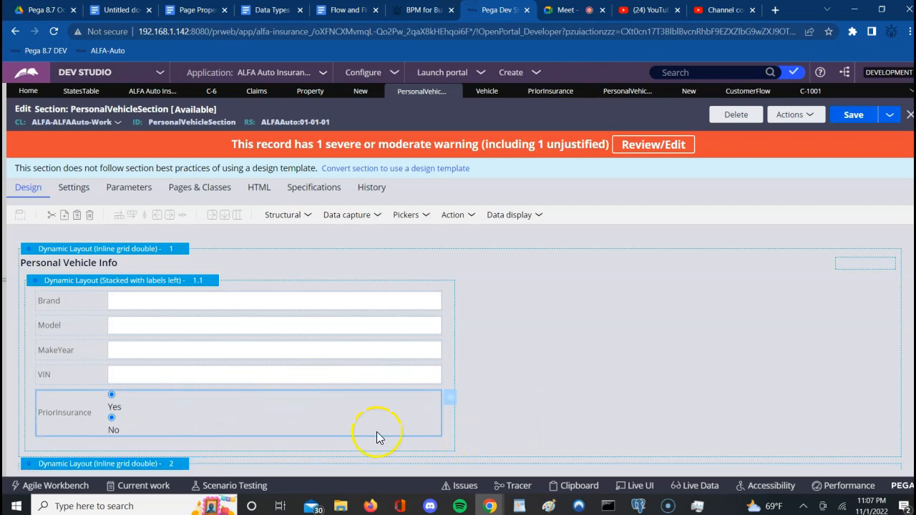
{"action": "left_click", "coordinate": [615, 398]}
Step: Reselect the Claims Info inline grid and launch the Clipboard viewer
{"action": "scroll", "coordinate": [614, 394], "scroll_direction": "down", "scroll_amount": 1}
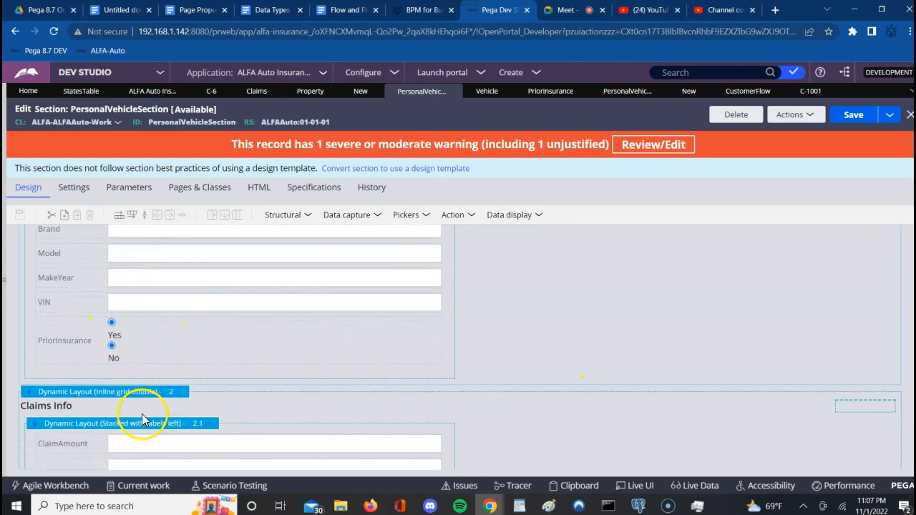
{"action": "left_click", "coordinate": [139, 409]}
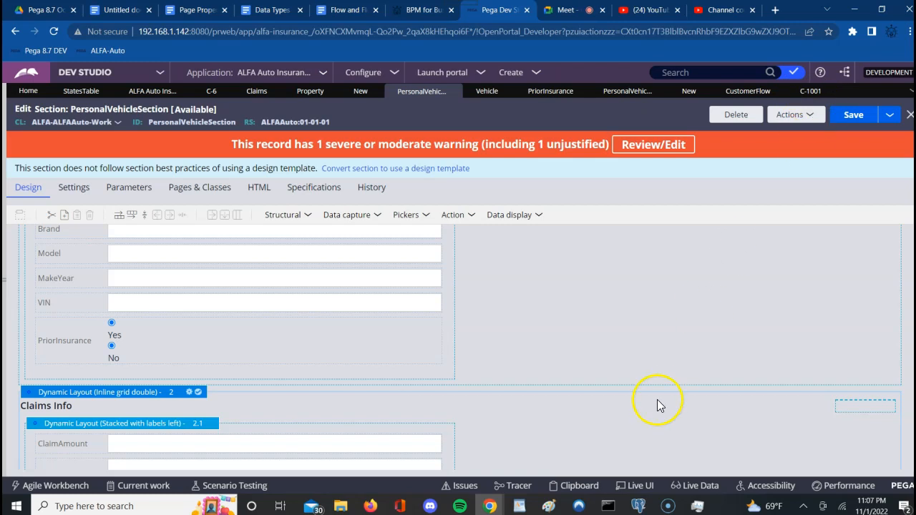
{"action": "left_click", "coordinate": [573, 487]}
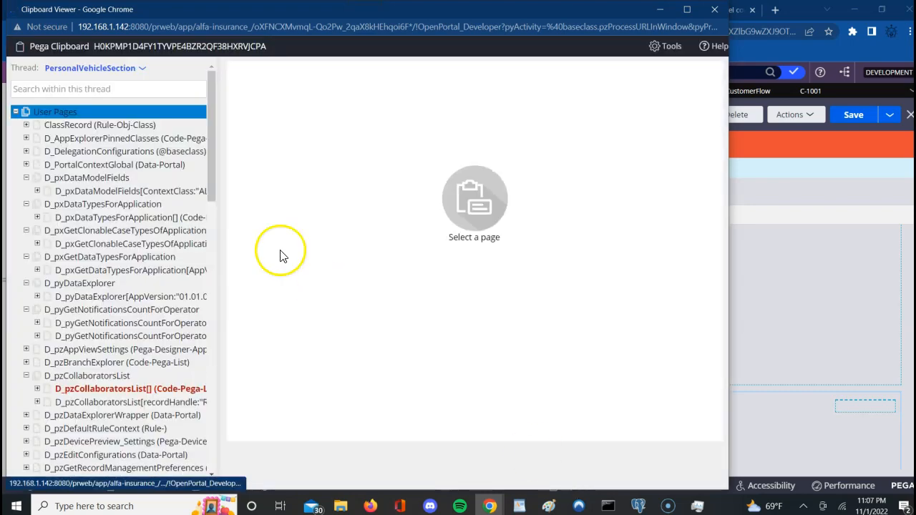
Step: Switch the clipboard to thread C-1001 and display its pyWorkPage properties
{"action": "left_click", "coordinate": [143, 70]}
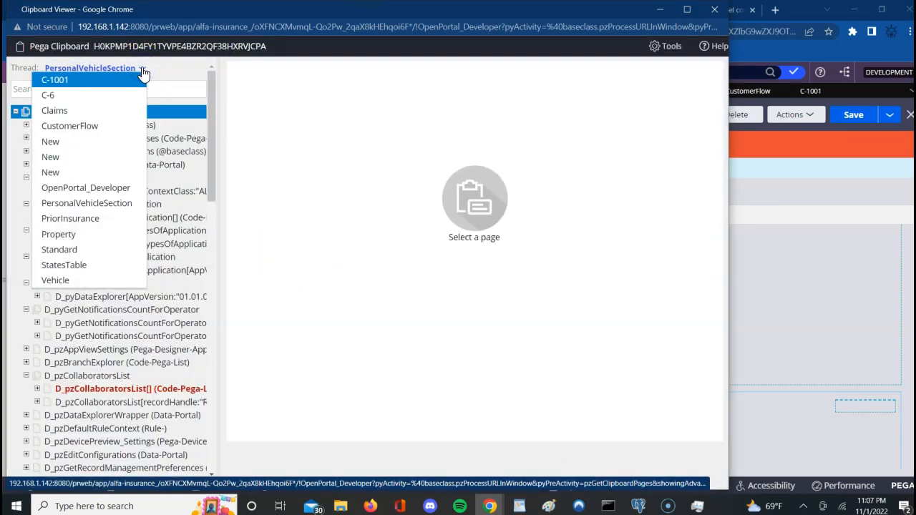
{"action": "left_click", "coordinate": [69, 85]}
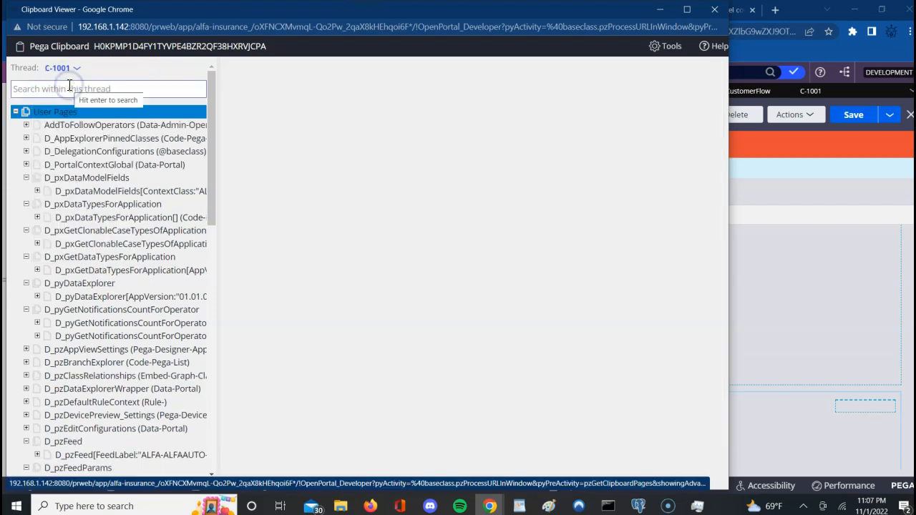
{"action": "left_click", "coordinate": [143, 231]}
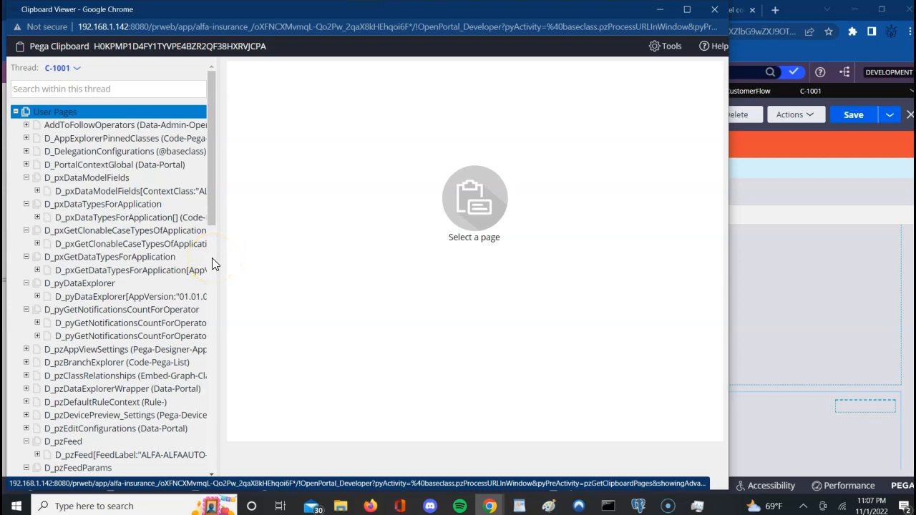
{"action": "scroll", "coordinate": [212, 258], "scroll_direction": "down", "scroll_amount": 5}
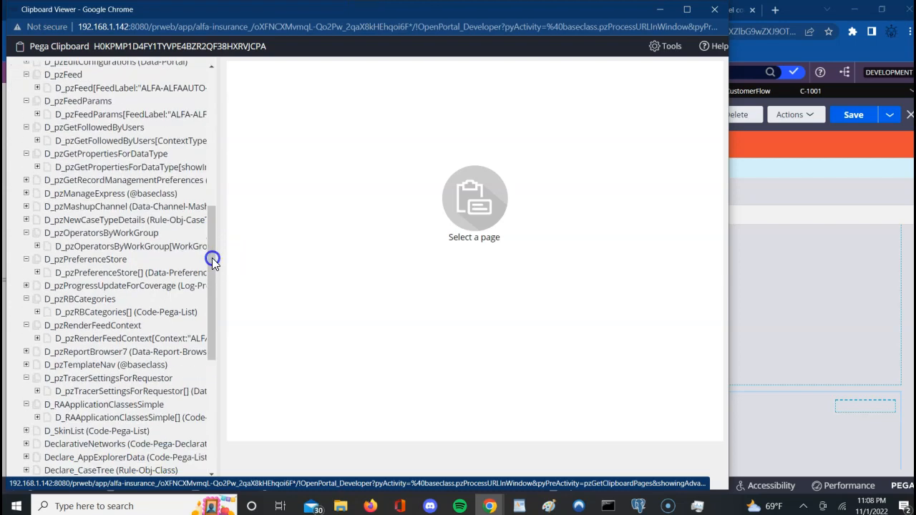
{"action": "scroll", "coordinate": [212, 386], "scroll_direction": "down", "scroll_amount": 5}
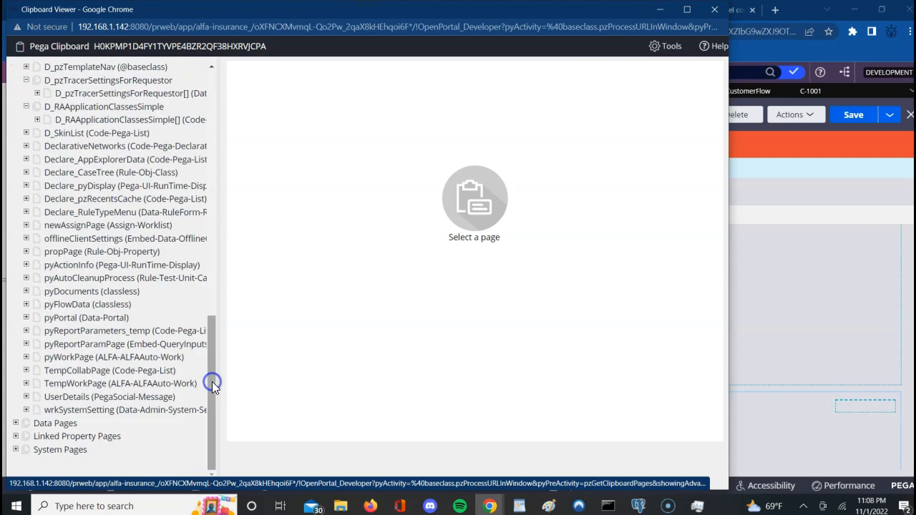
{"action": "left_click", "coordinate": [77, 360]}
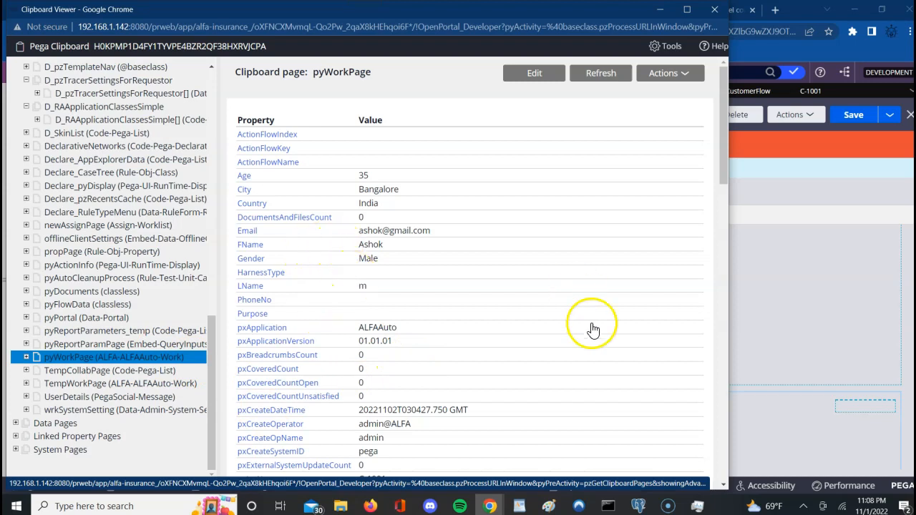
Step: Maximize the Clipboard Viewer and scroll through the pyWorkPage property table
{"action": "left_click", "coordinate": [686, 16]}
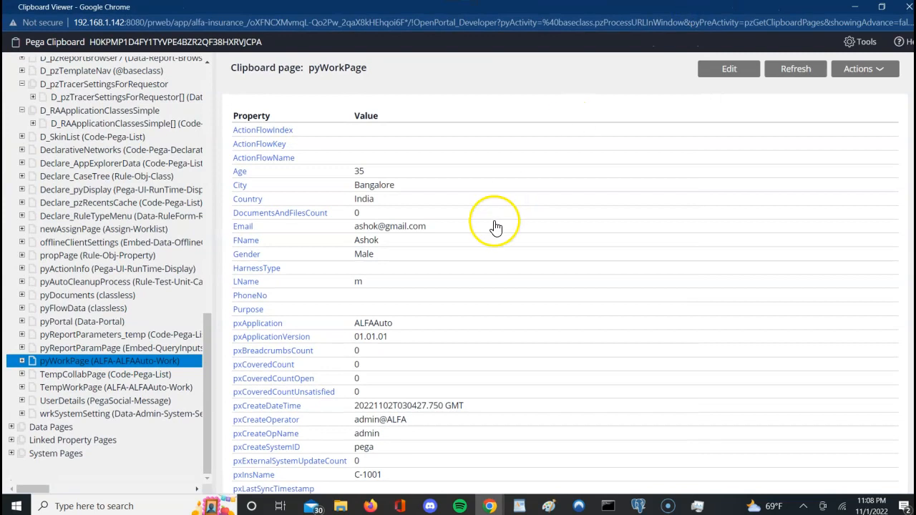
{"action": "left_click", "coordinate": [470, 107]}
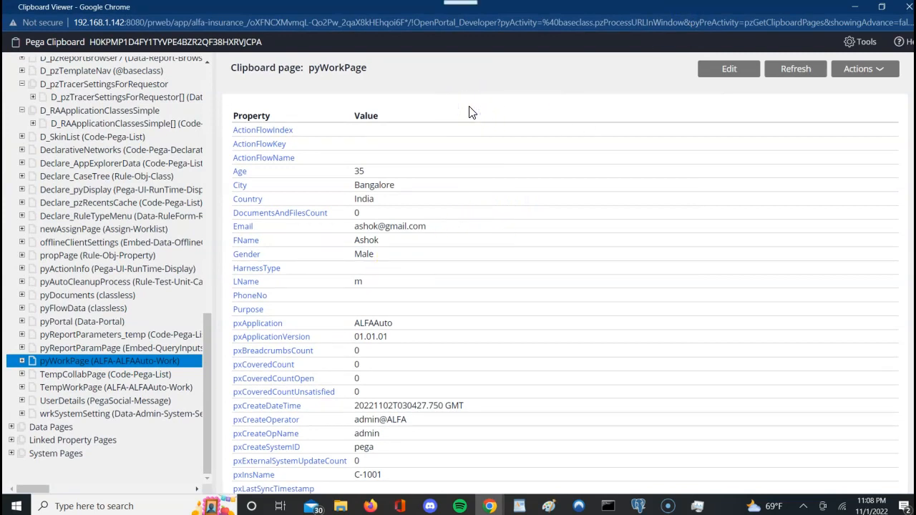
{"action": "scroll", "coordinate": [471, 112], "scroll_direction": "down", "scroll_amount": 3}
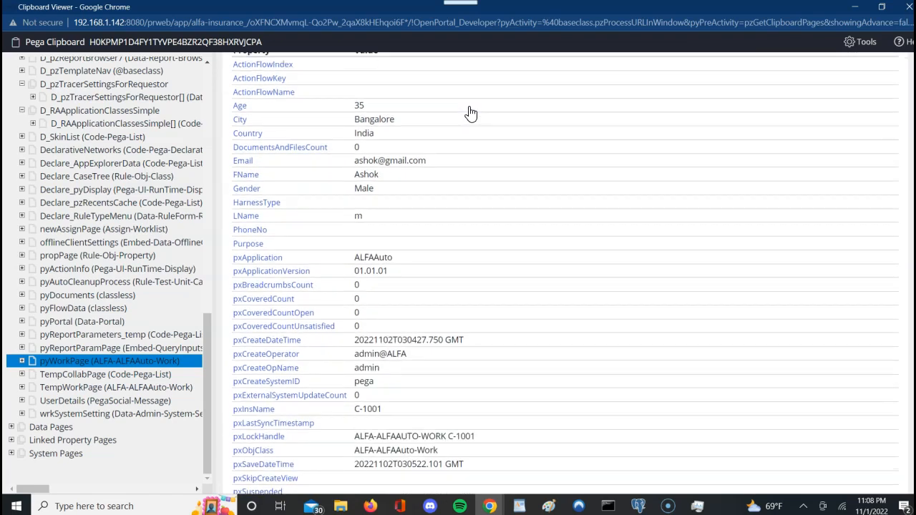
{"action": "scroll", "coordinate": [471, 113], "scroll_direction": "down", "scroll_amount": 4}
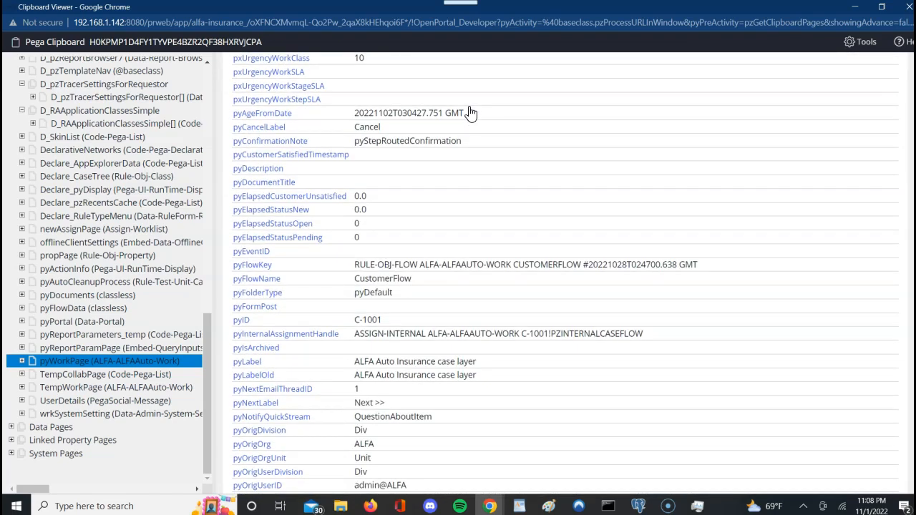
Step: Search pyWorkPage for a 'prio' priority property, then return to Pega Dev Studio
{"action": "key", "text": "ctrl+f"}
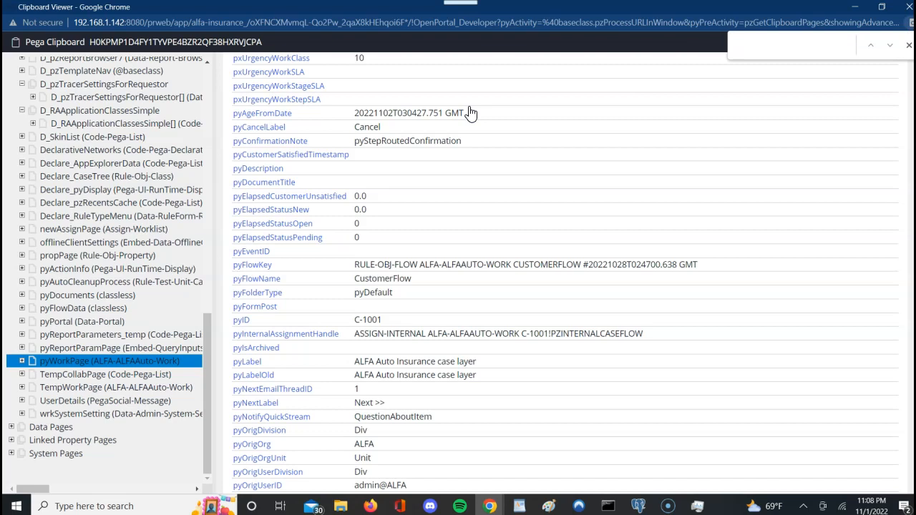
{"action": "type", "text": "prio"}
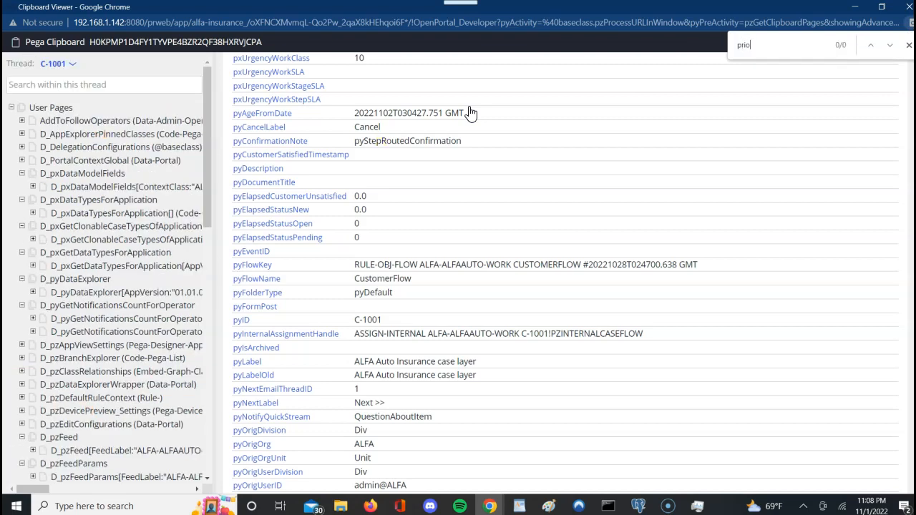
{"action": "key", "text": "BackSpace"}
{"action": "key", "text": "BackSpace"}
{"action": "scroll", "coordinate": [470, 113], "scroll_direction": "down", "scroll_amount": 6}
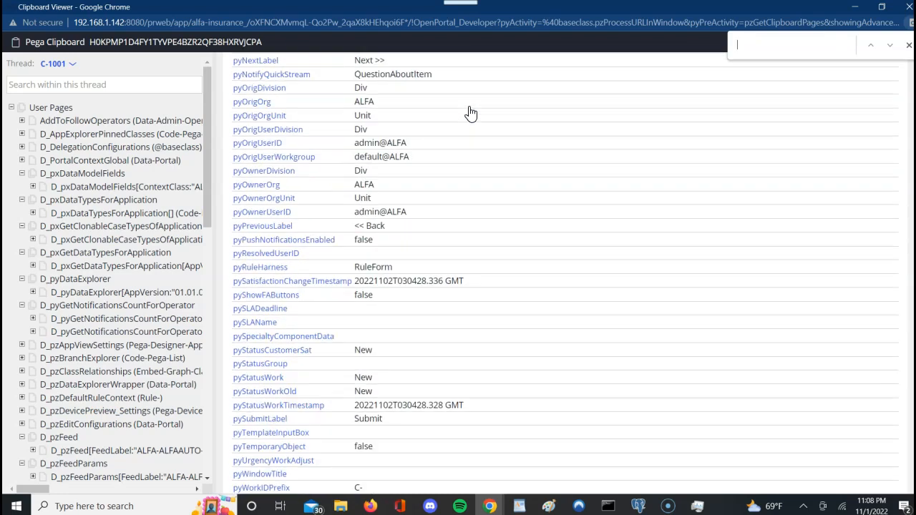
{"action": "scroll", "coordinate": [470, 113], "scroll_direction": "up", "scroll_amount": 10}
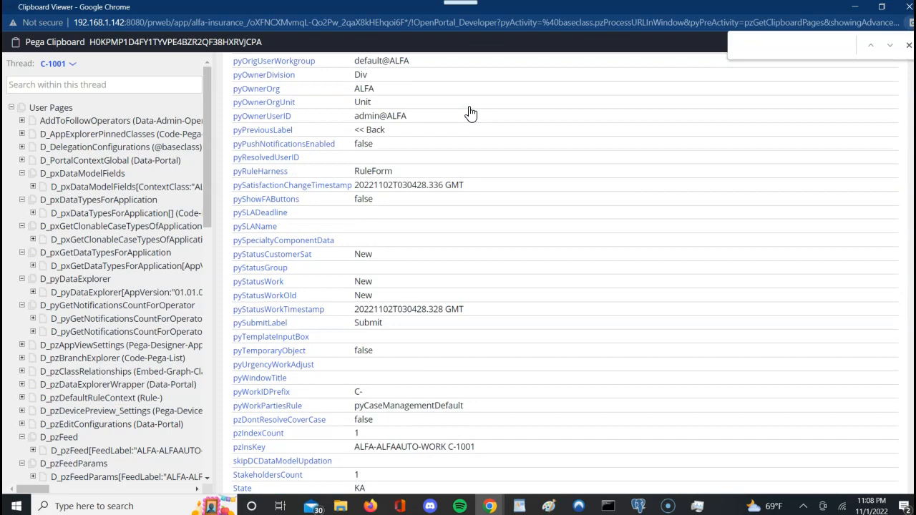
{"action": "scroll", "coordinate": [470, 114], "scroll_direction": "up", "scroll_amount": 4}
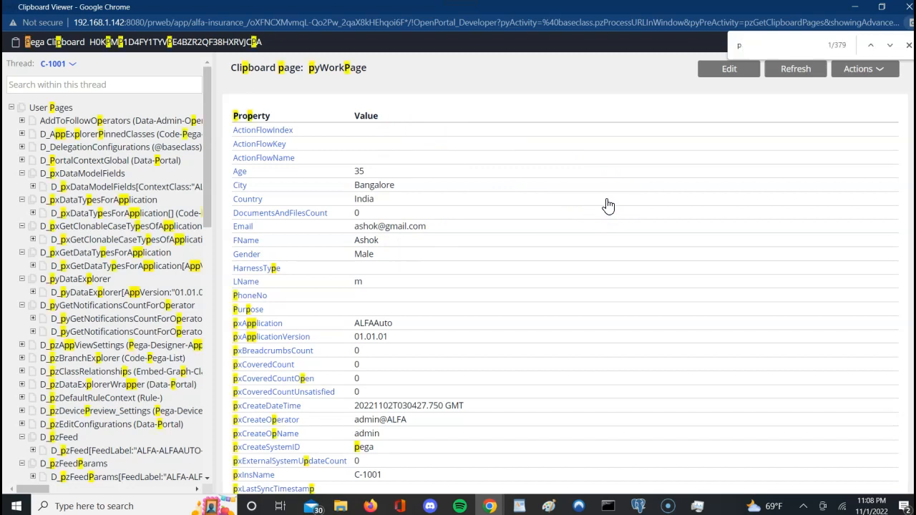
{"action": "type", "text": "rior"}
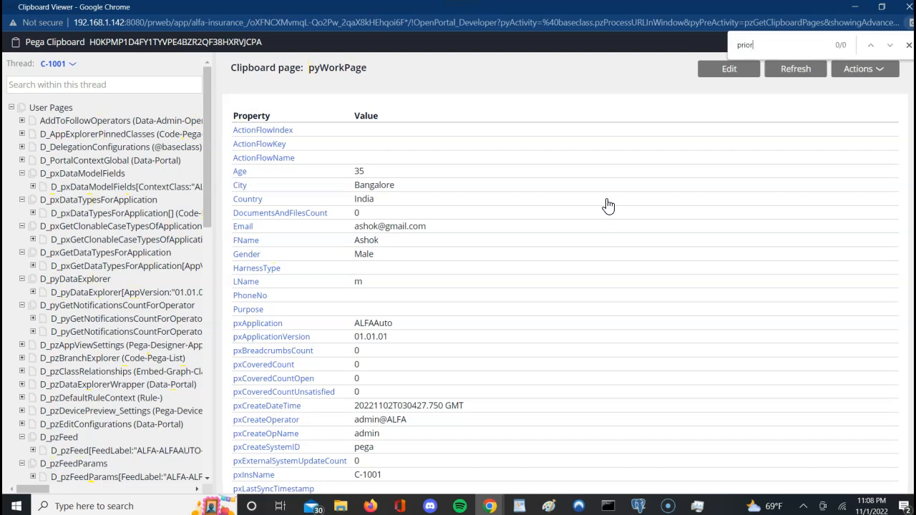
{"action": "key", "text": "BackSpace"}
{"action": "key", "text": "BackSpace"}
{"action": "left_click", "coordinate": [908, 45]}
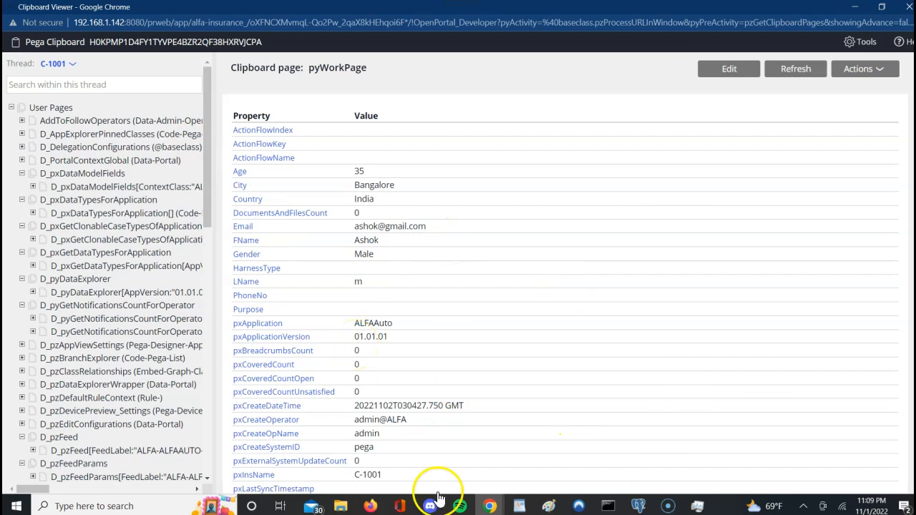
{"action": "left_click", "coordinate": [491, 506]}
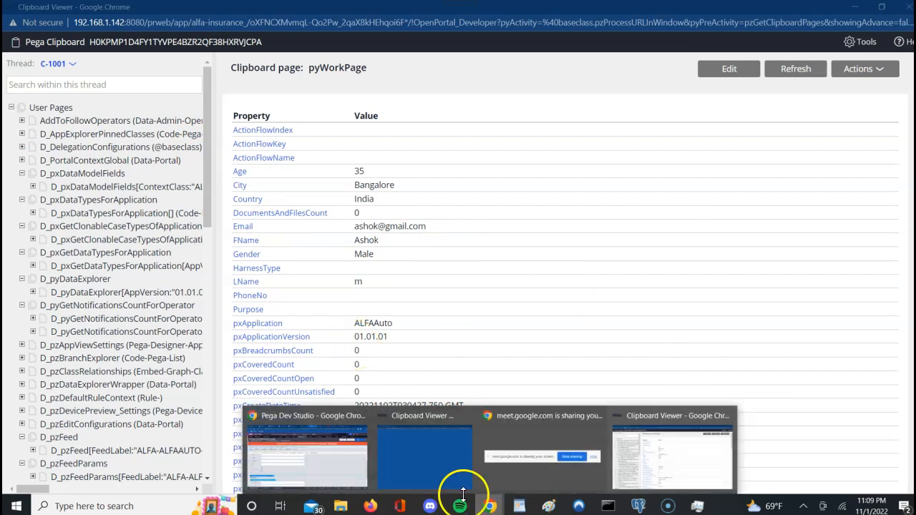
{"action": "left_click", "coordinate": [289, 442]}
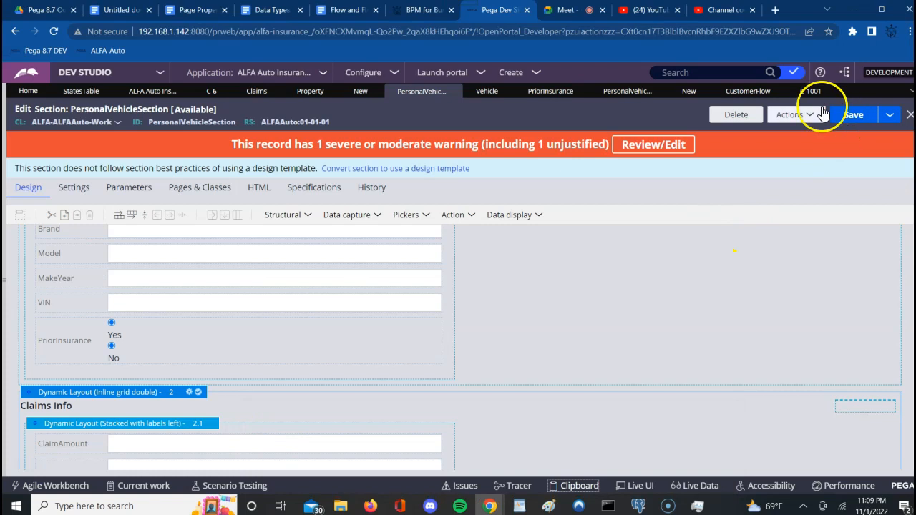
Step: Go to case C-1001 and submit its PersonalVehicleFA vehicle and claims form
{"action": "left_click", "coordinate": [809, 91]}
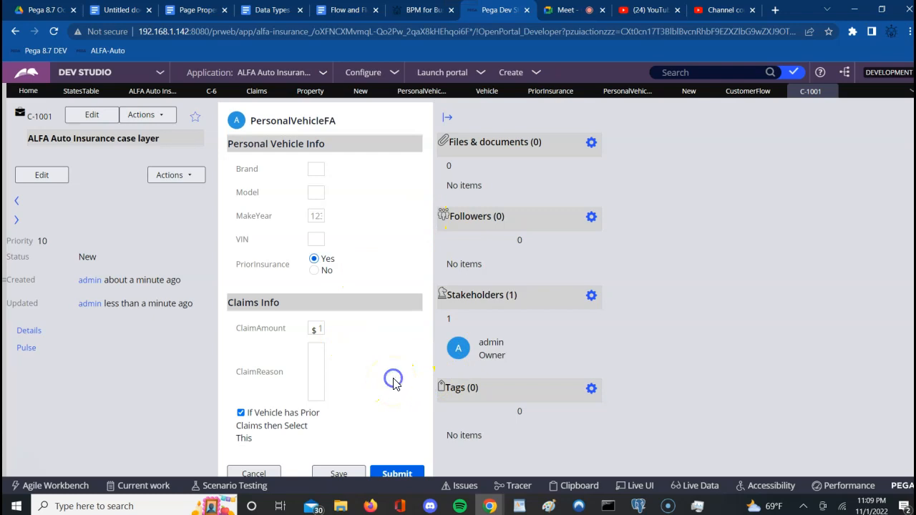
{"action": "scroll", "coordinate": [393, 384], "scroll_direction": "down", "scroll_amount": 1}
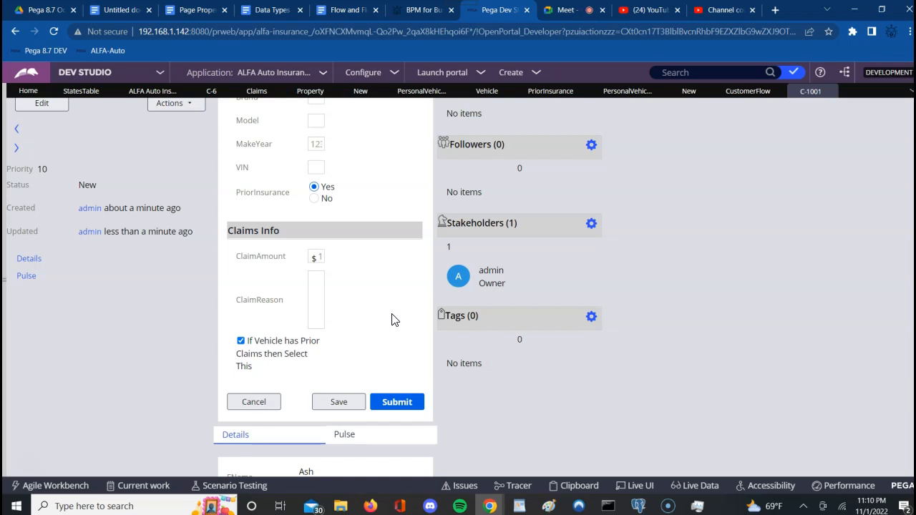
{"action": "left_click", "coordinate": [394, 405]}
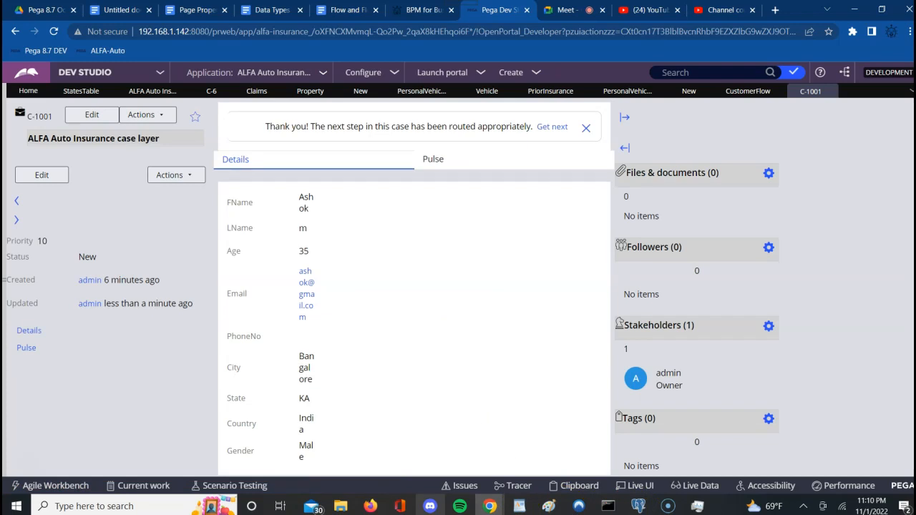
Step: Return to the Clipboard Viewer and refresh the pyWorkPage data twice
{"action": "mouse_move", "coordinate": [493, 509]}
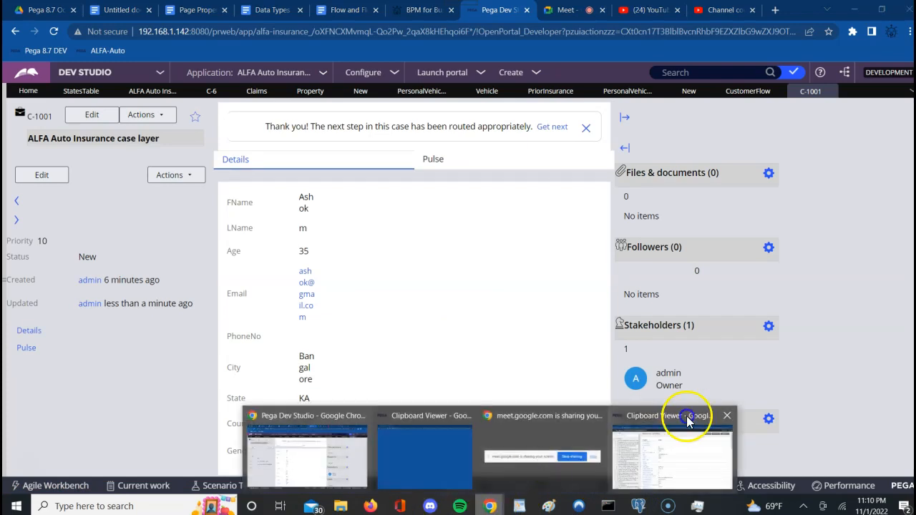
{"action": "left_click", "coordinate": [675, 459]}
{"action": "left_click", "coordinate": [799, 72]}
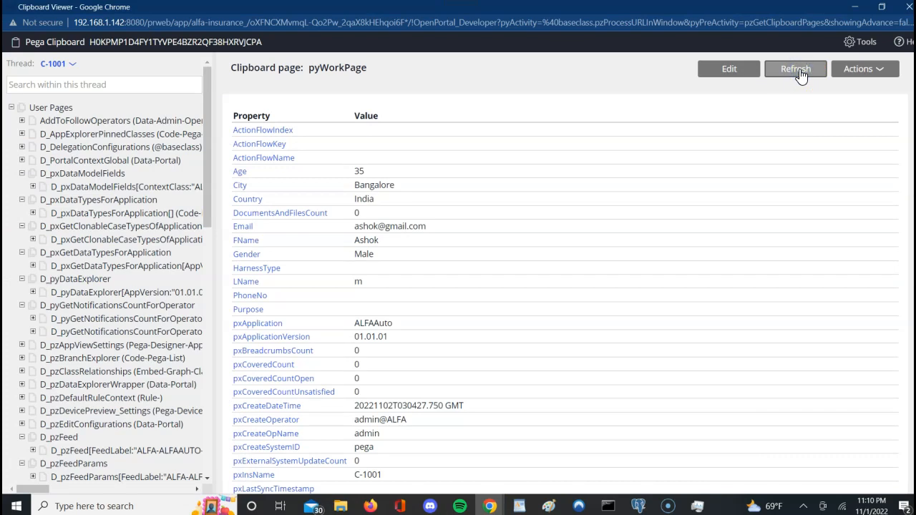
{"action": "left_click", "coordinate": [800, 71]}
Step: Scroll through C-1001's pyWorkPage properties, then minimize the Clipboard Viewer
{"action": "key", "text": "ctrl+f"}
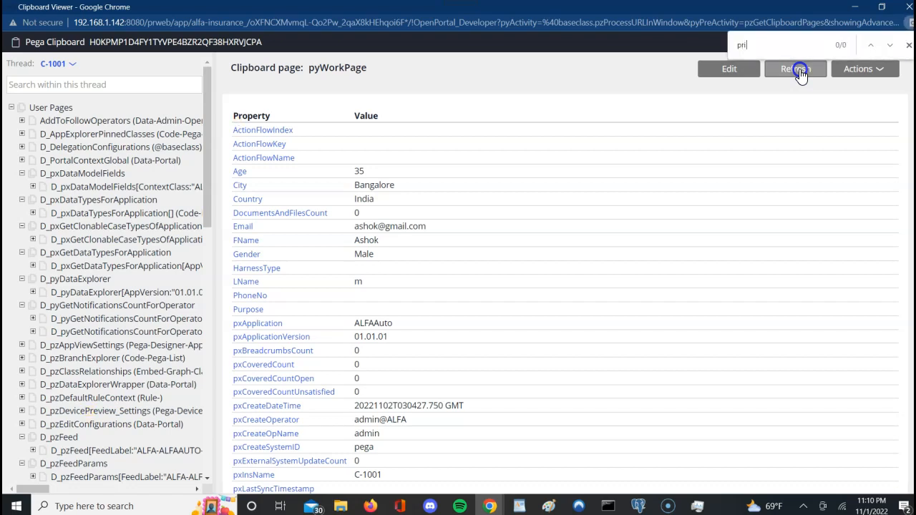
{"action": "key", "text": "BackSpace"}
{"action": "key", "text": "BackSpace"}
{"action": "key", "text": "BackSpace"}
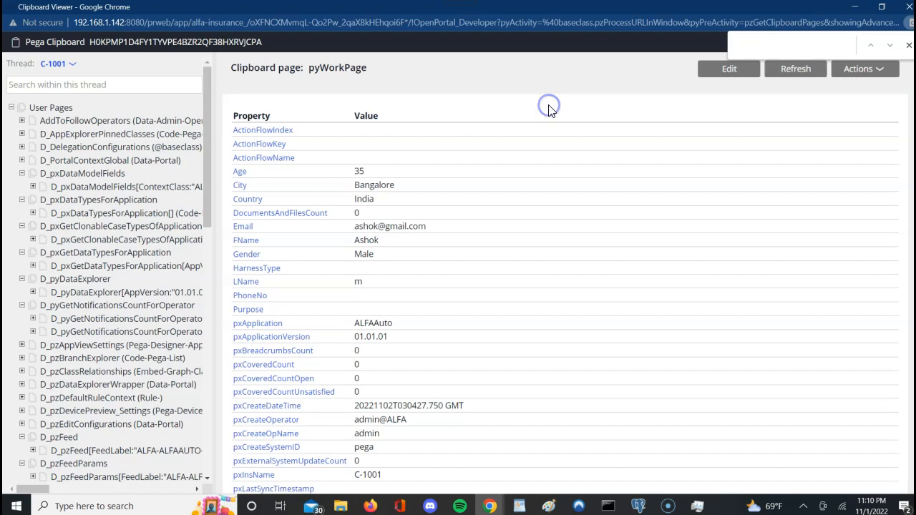
{"action": "scroll", "coordinate": [549, 108], "scroll_direction": "down", "scroll_amount": 3}
{"action": "scroll", "coordinate": [549, 112], "scroll_direction": "down", "scroll_amount": 10}
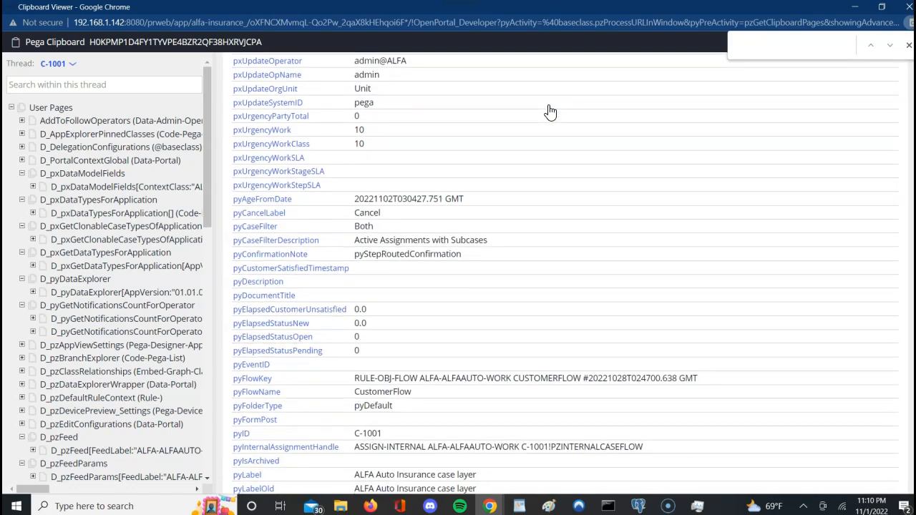
{"action": "scroll", "coordinate": [549, 112], "scroll_direction": "down", "scroll_amount": 10}
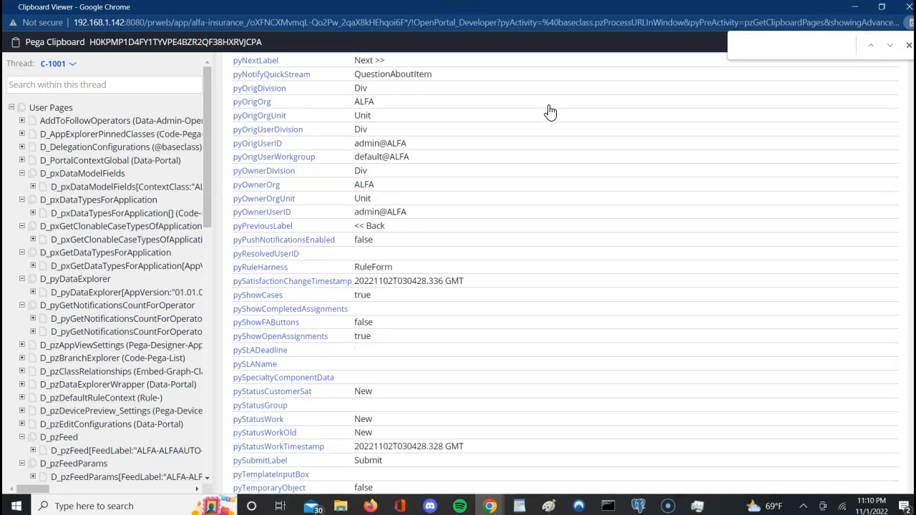
{"action": "scroll", "coordinate": [549, 112], "scroll_direction": "down", "scroll_amount": 4}
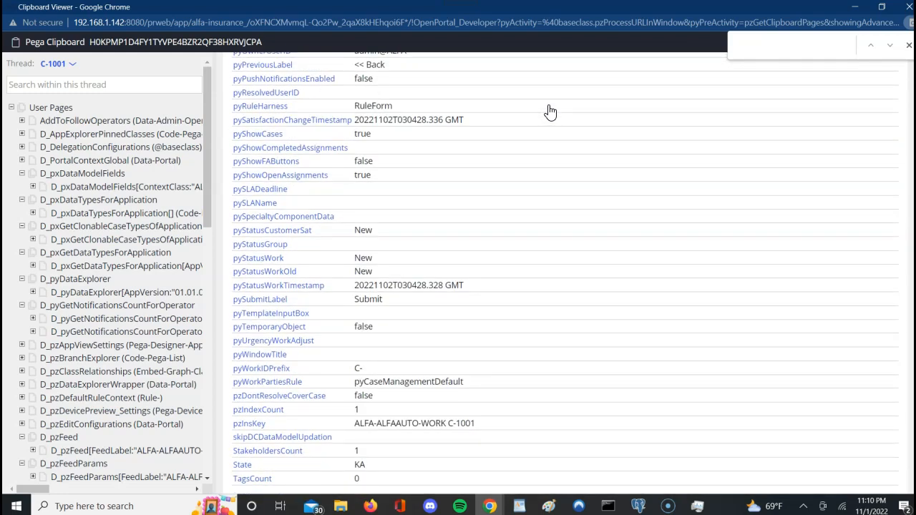
{"action": "scroll", "coordinate": [549, 112], "scroll_direction": "up", "scroll_amount": 15}
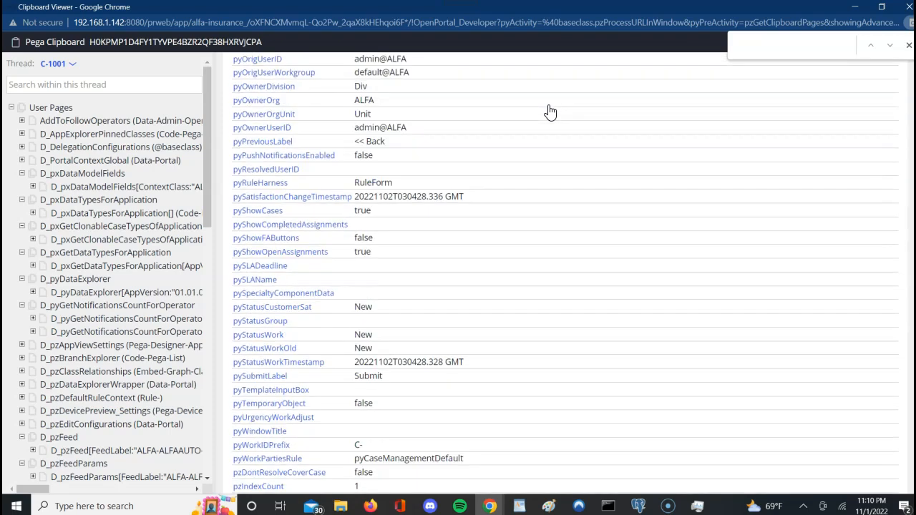
{"action": "scroll", "coordinate": [549, 112], "scroll_direction": "up", "scroll_amount": 10}
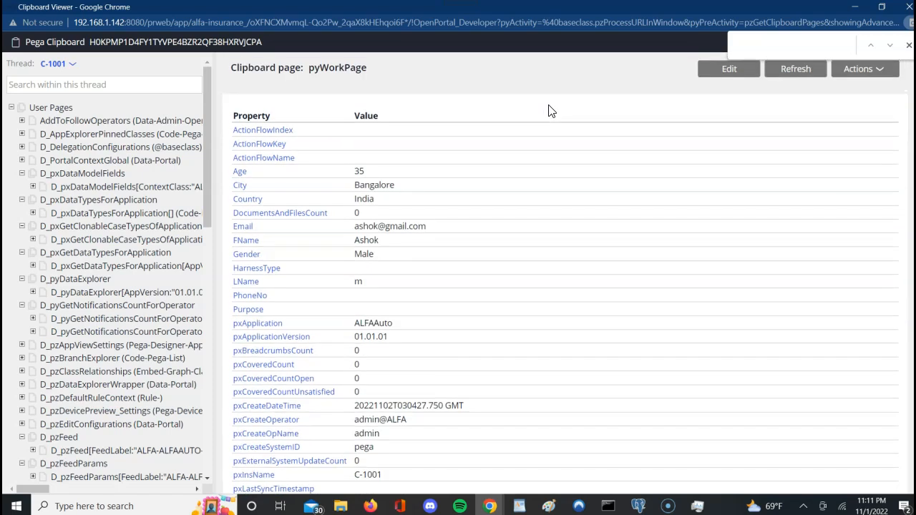
{"action": "scroll", "coordinate": [550, 112], "scroll_direction": "down", "scroll_amount": 1}
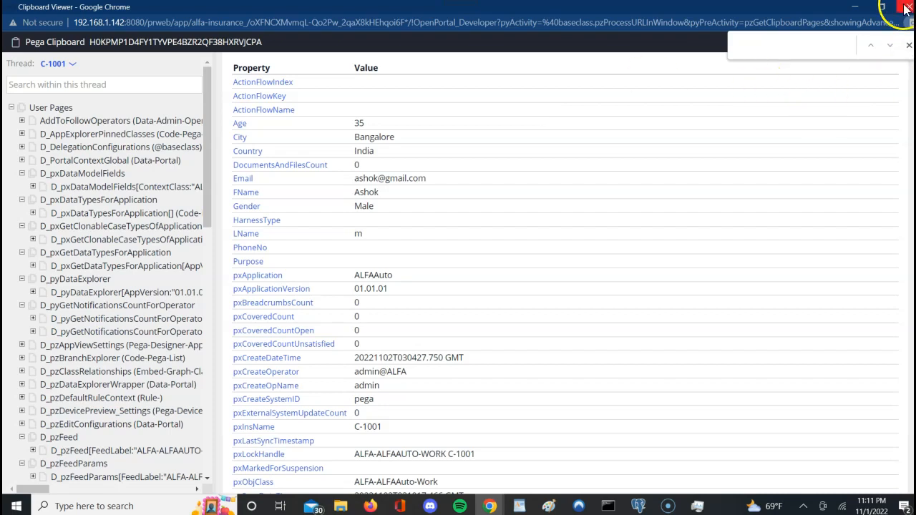
{"action": "left_click", "coordinate": [855, 9]}
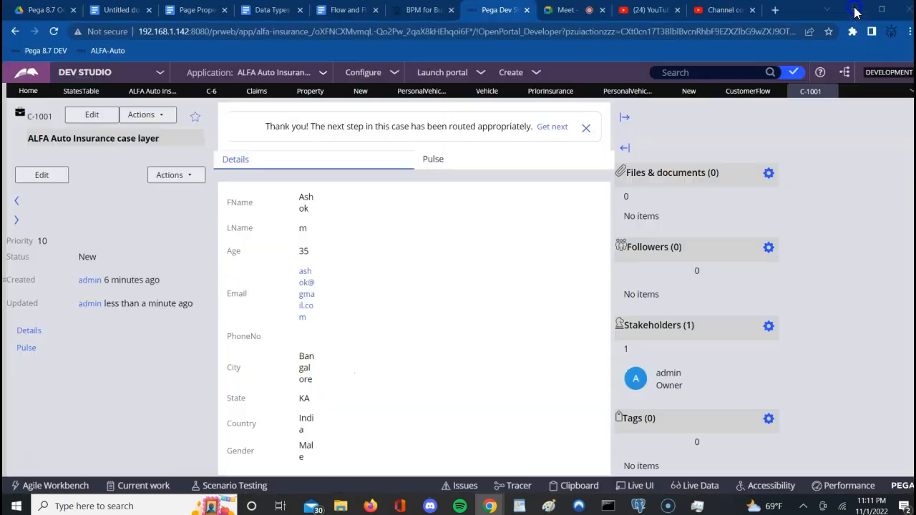
Step: Open Cell Properties for PersonalVehicleSection's PriorInsurance radio buttons, bound to .PersonalVehiclePage.PriorInsurance
{"action": "left_click", "coordinate": [540, 95]}
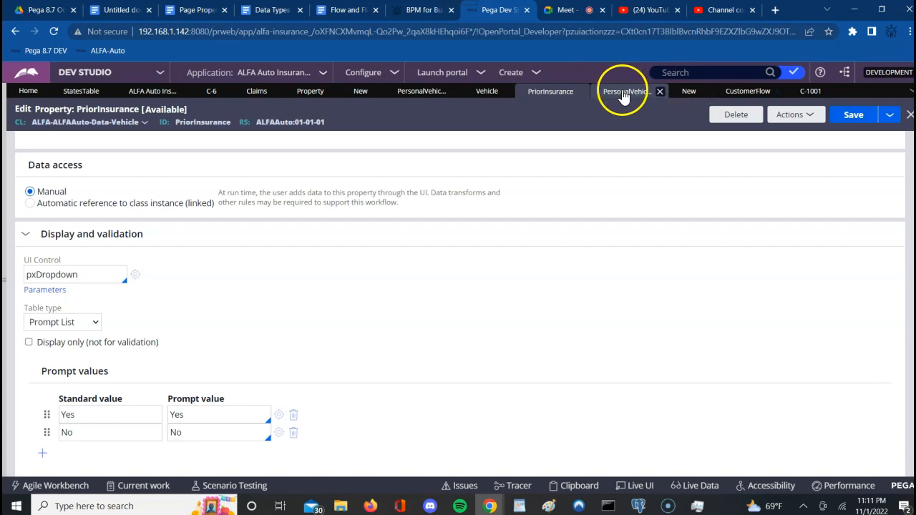
{"action": "left_click", "coordinate": [420, 93]}
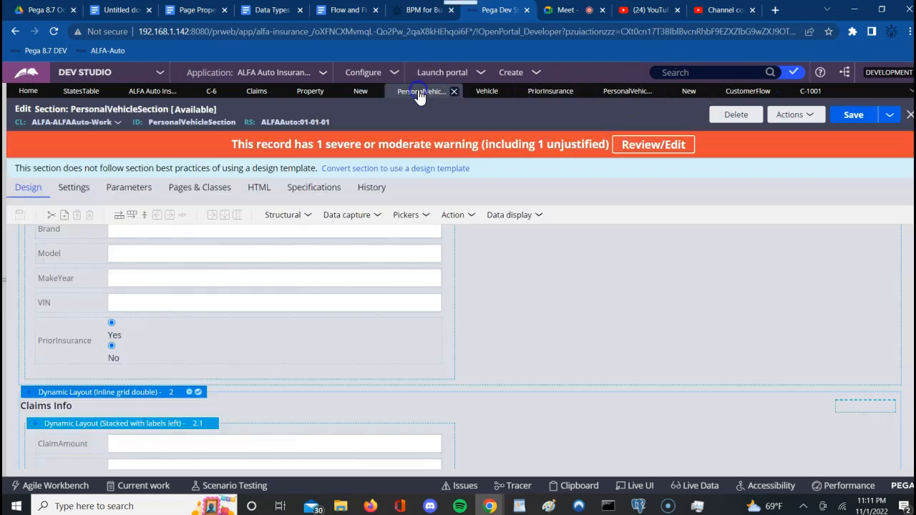
{"action": "left_click", "coordinate": [343, 358]}
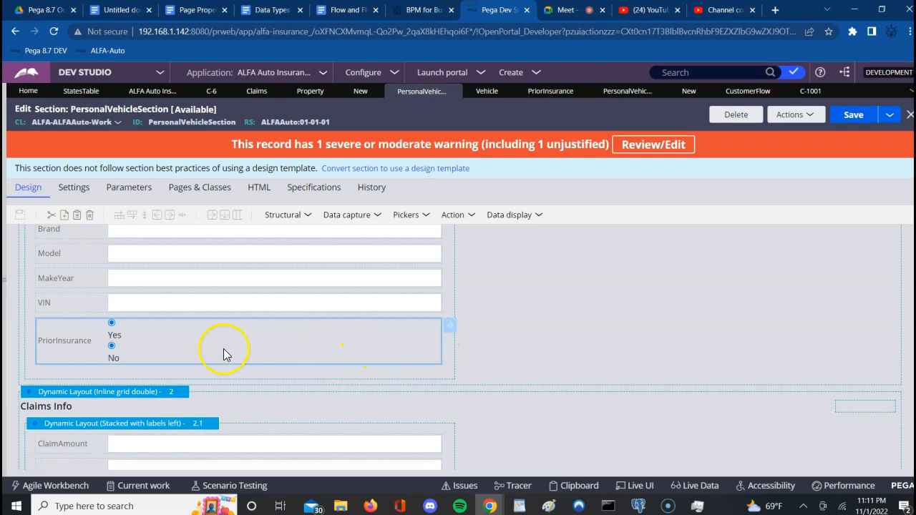
{"action": "left_click", "coordinate": [452, 331]}
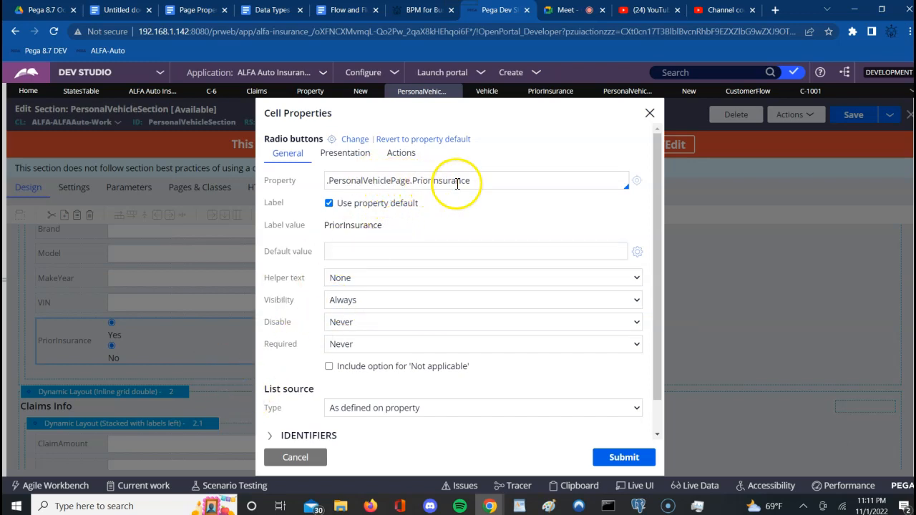
Step: Build an action set posting the PriorInsurance value on Click, then cancel it
{"action": "left_click", "coordinate": [399, 157]}
{"action": "left_click", "coordinate": [316, 184]}
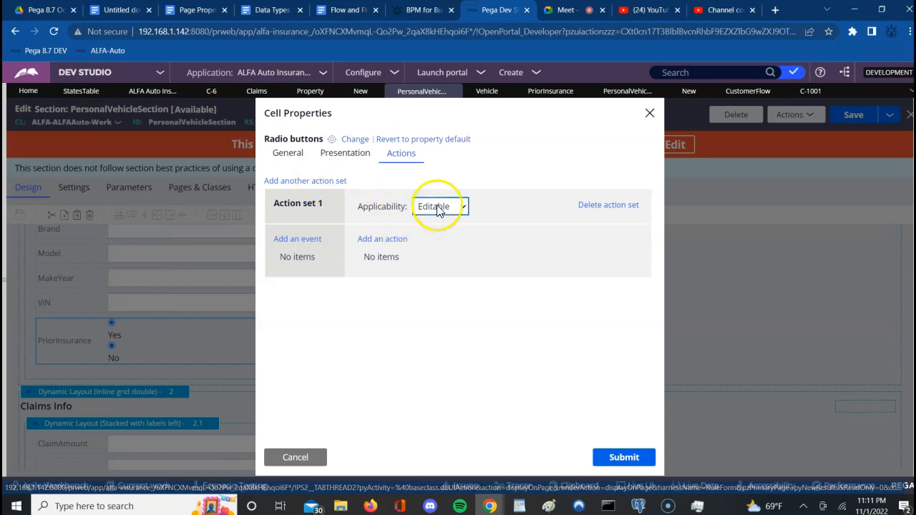
{"action": "left_click", "coordinate": [306, 243]}
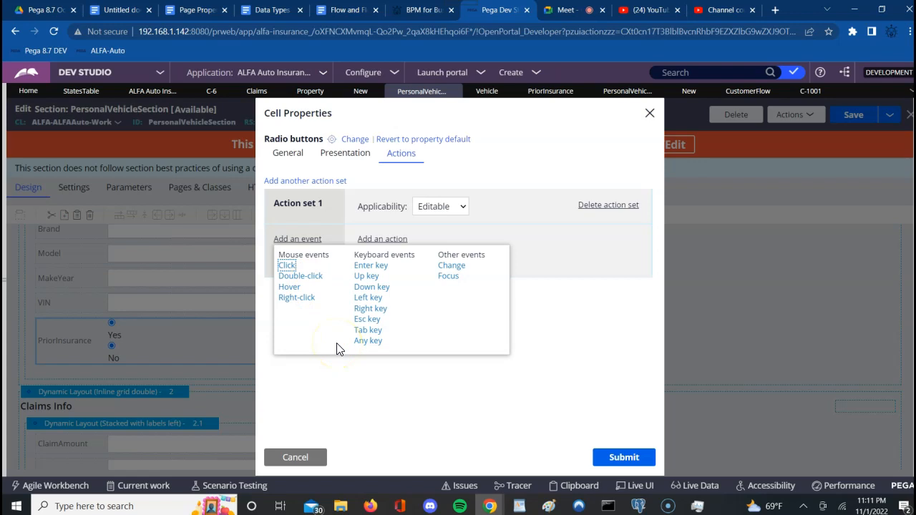
{"action": "left_click", "coordinate": [288, 268]}
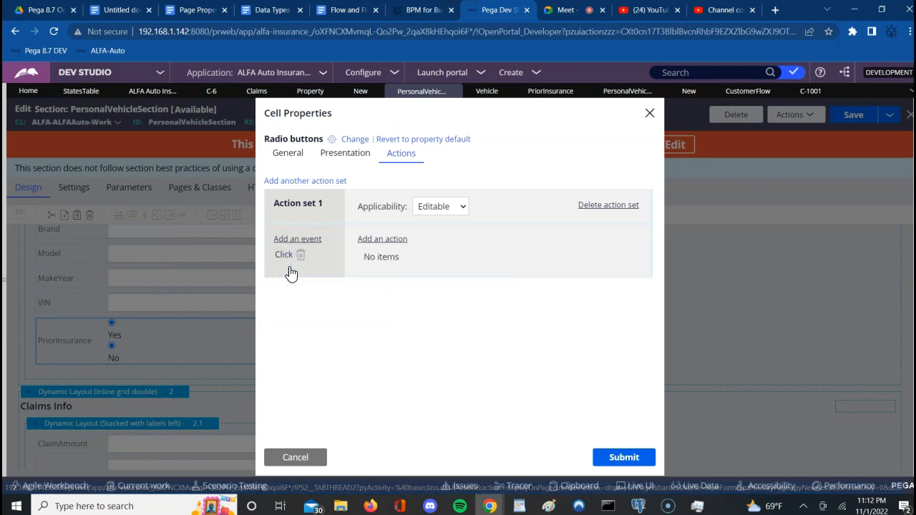
{"action": "left_click", "coordinate": [375, 240]}
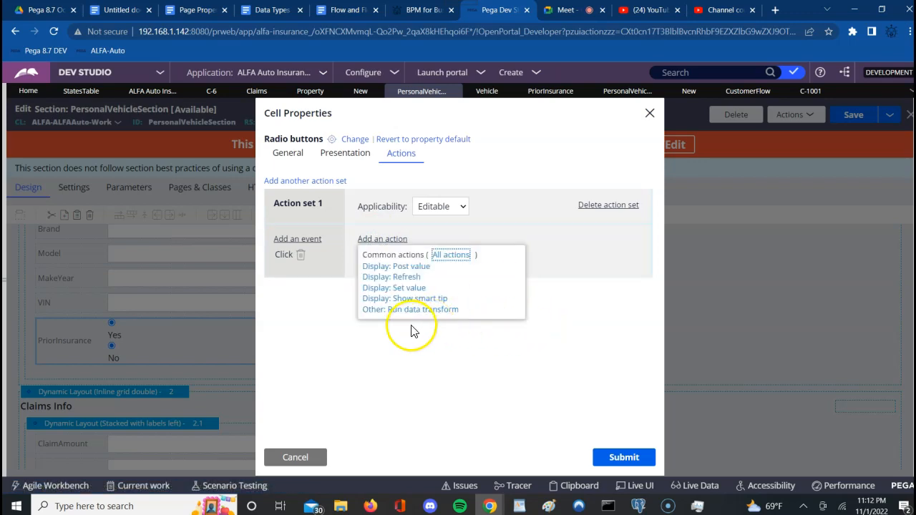
{"action": "left_click", "coordinate": [415, 268]}
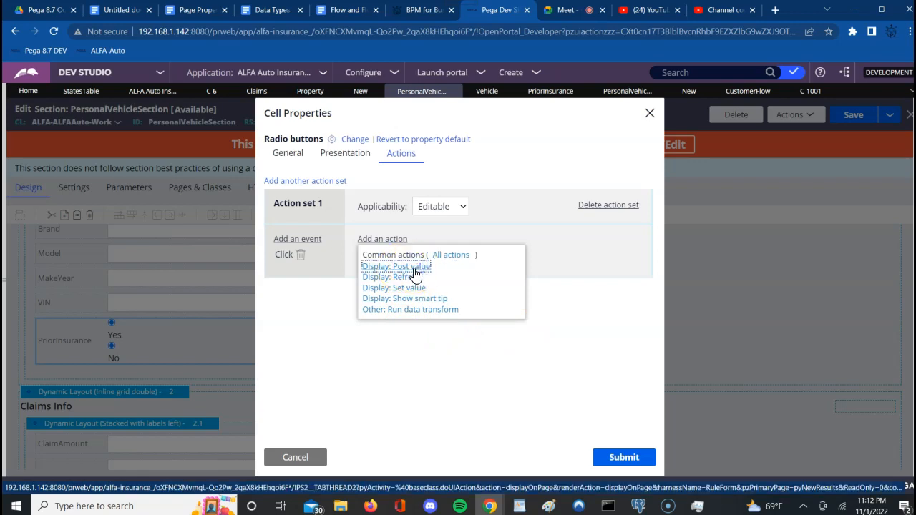
{"action": "left_click", "coordinate": [409, 269]}
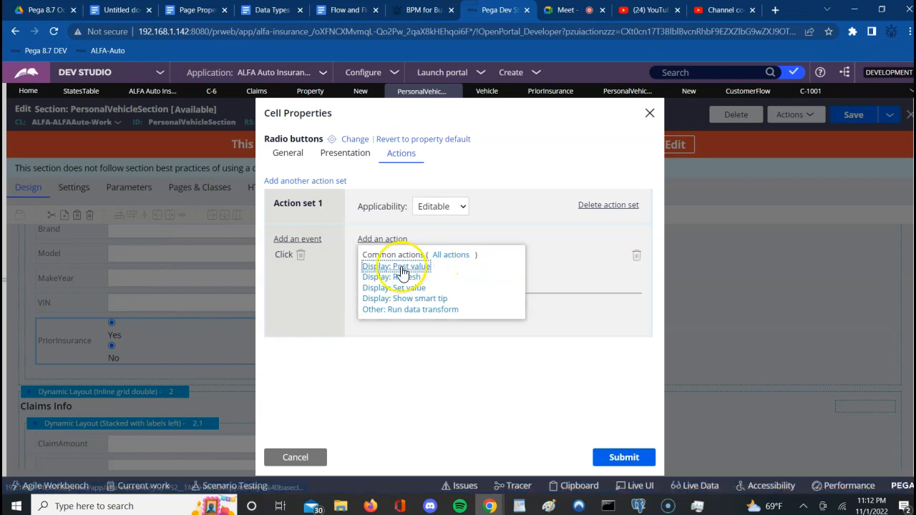
{"action": "left_click", "coordinate": [297, 456]}
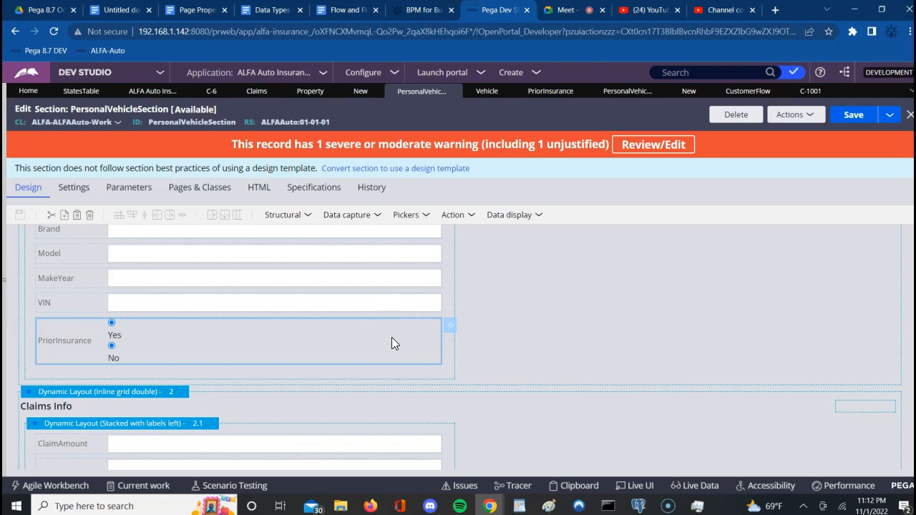
Step: Add a Click → Post value action set to the PriorInsurance radio buttons and submit the cell properties
{"action": "left_click", "coordinate": [377, 346]}
{"action": "left_click", "coordinate": [454, 330]}
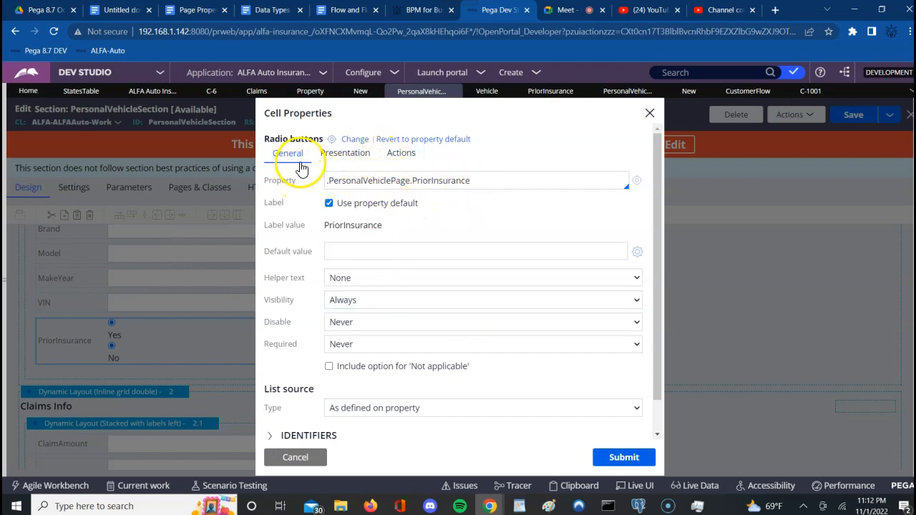
{"action": "left_click", "coordinate": [402, 156]}
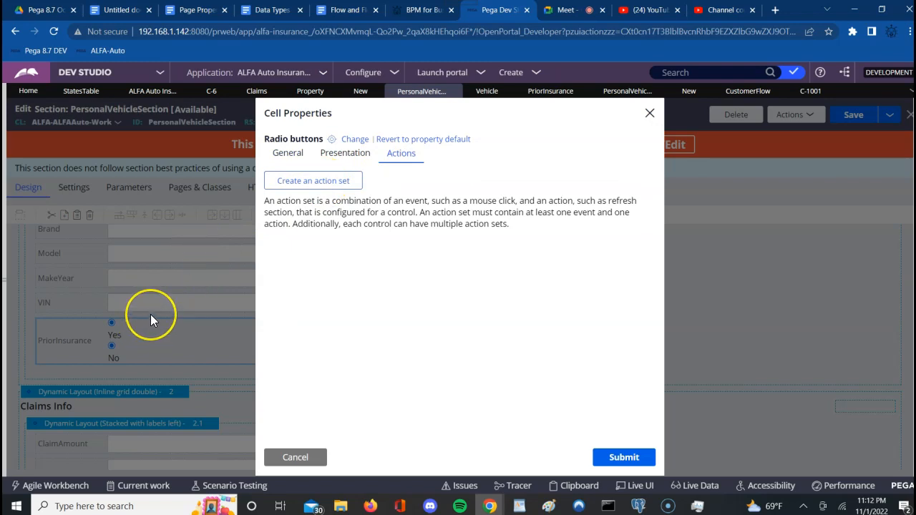
{"action": "left_click", "coordinate": [318, 183]}
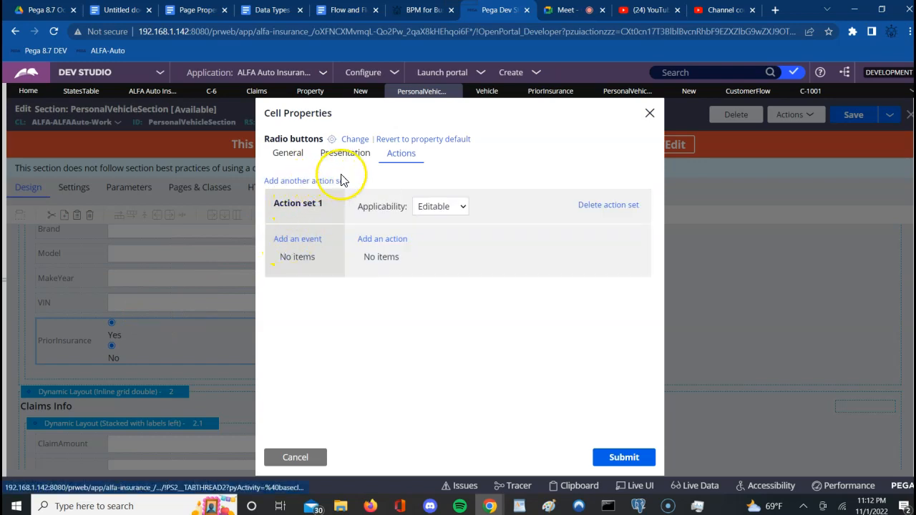
{"action": "left_click", "coordinate": [292, 242]}
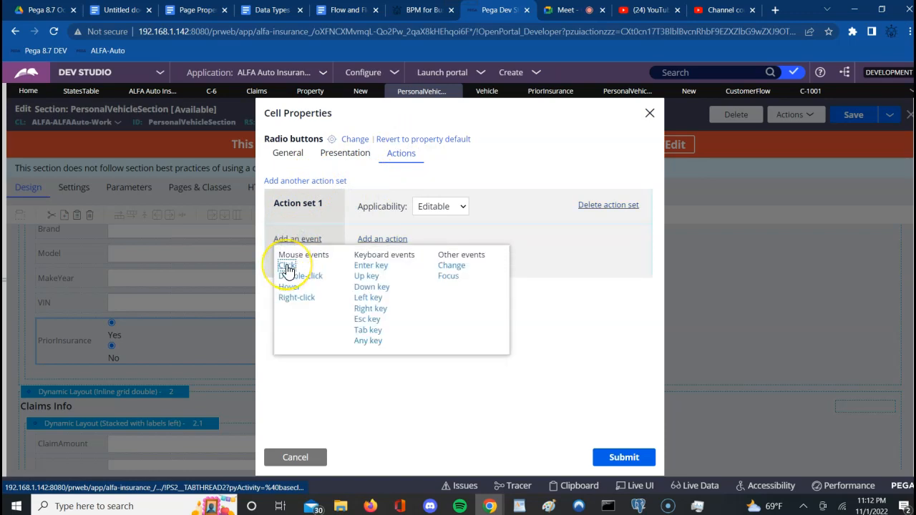
{"action": "left_click", "coordinate": [287, 267]}
{"action": "left_click", "coordinate": [370, 240]}
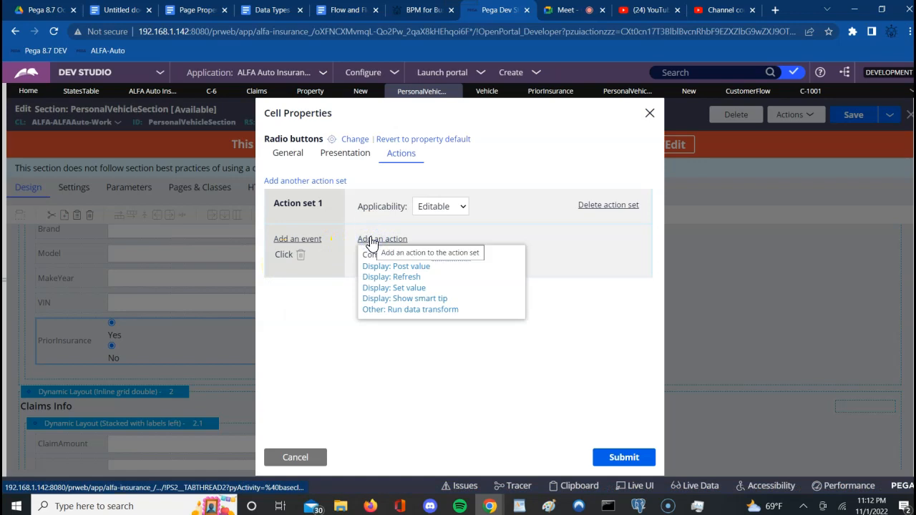
{"action": "left_click", "coordinate": [280, 262]}
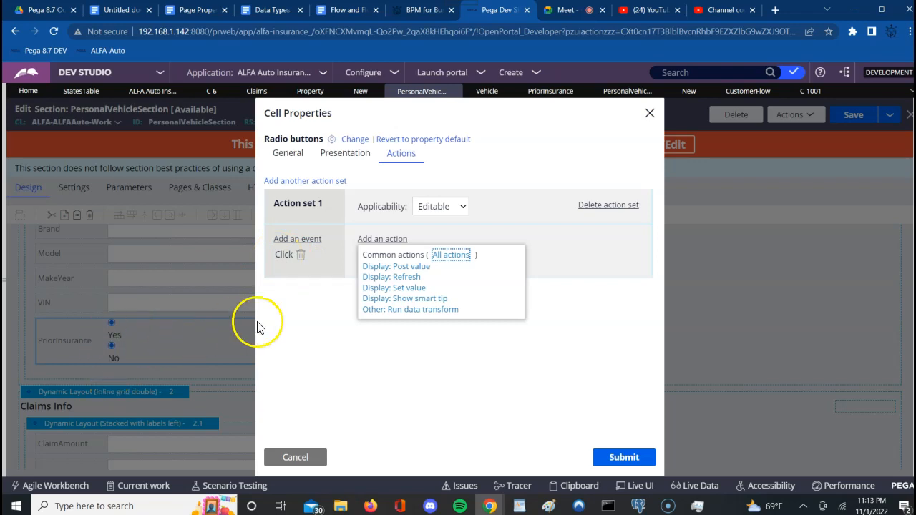
{"action": "left_click", "coordinate": [409, 265]}
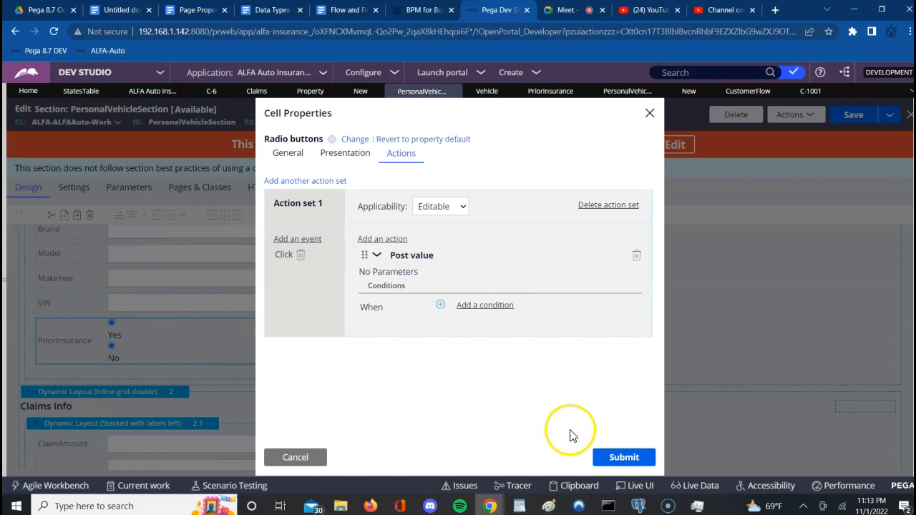
{"action": "left_click", "coordinate": [615, 459]}
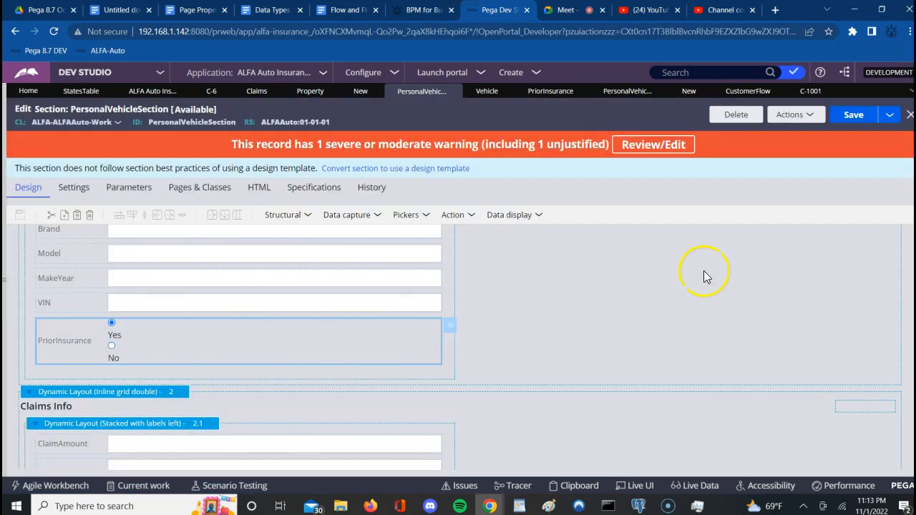
Step: Save PersonalVehicleSection, recheck the PriorInsurance cell's Click → Post value action set, then save again
{"action": "left_click", "coordinate": [853, 118]}
{"action": "left_click", "coordinate": [453, 329]}
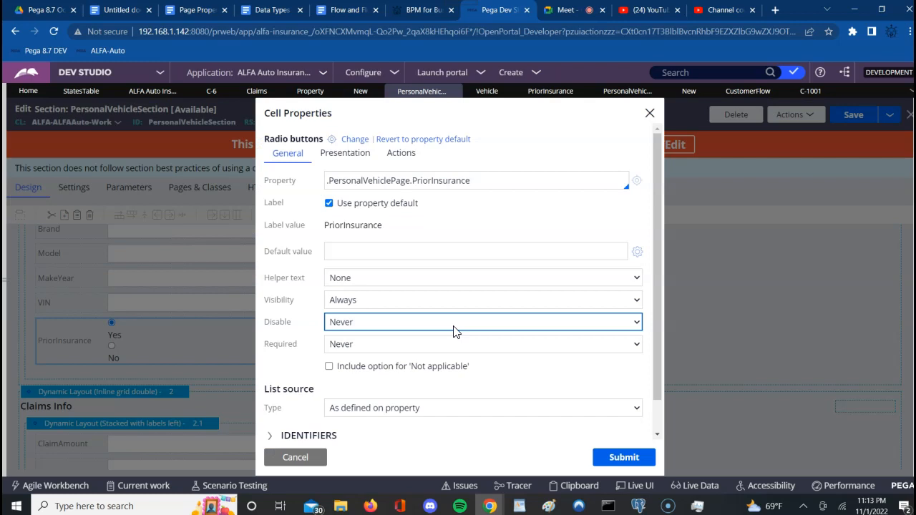
{"action": "left_click", "coordinate": [401, 154]}
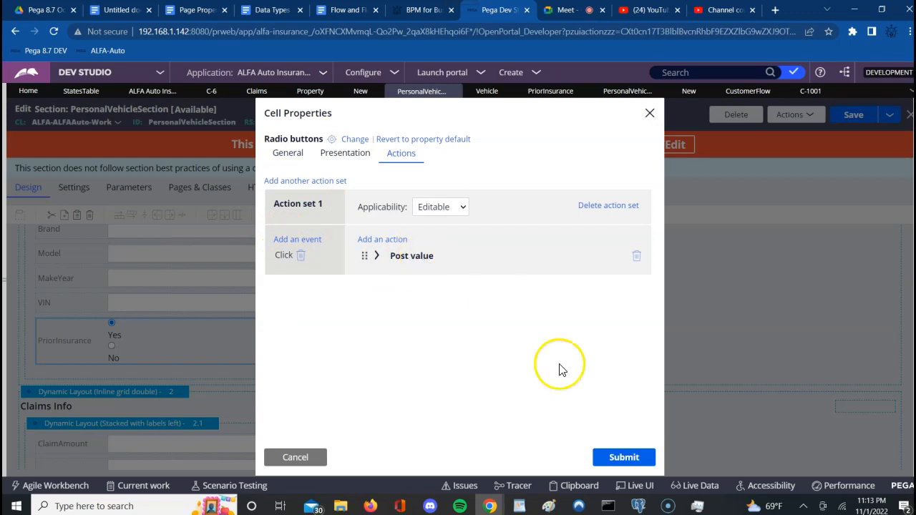
{"action": "left_click", "coordinate": [626, 465]}
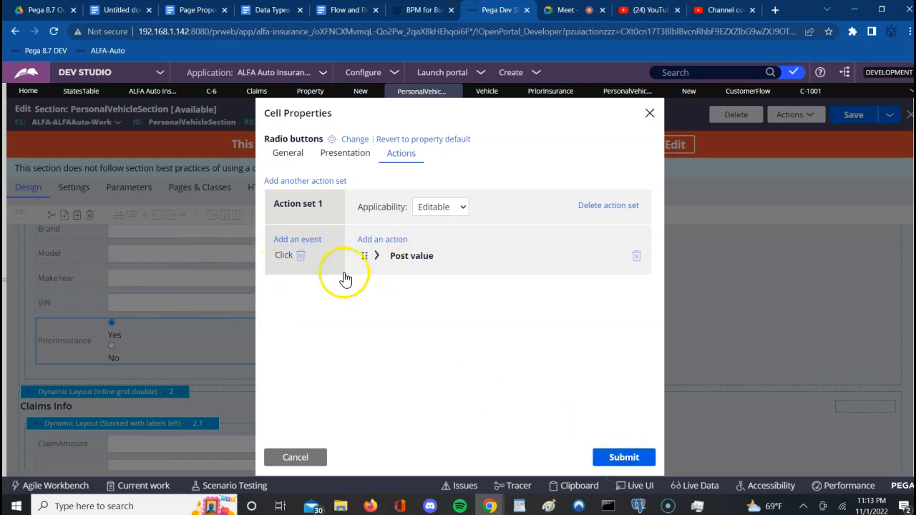
{"action": "left_click", "coordinate": [619, 462]}
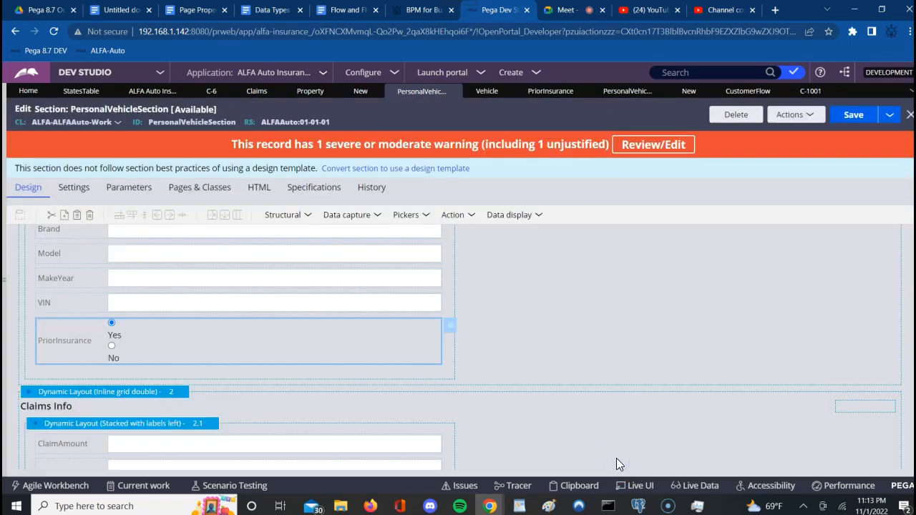
{"action": "left_click", "coordinate": [856, 120]}
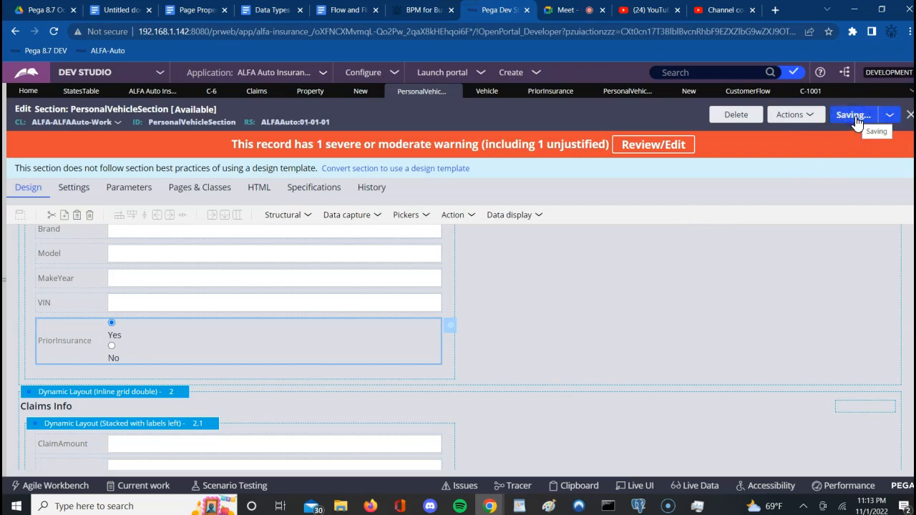
{"action": "left_click", "coordinate": [703, 320]}
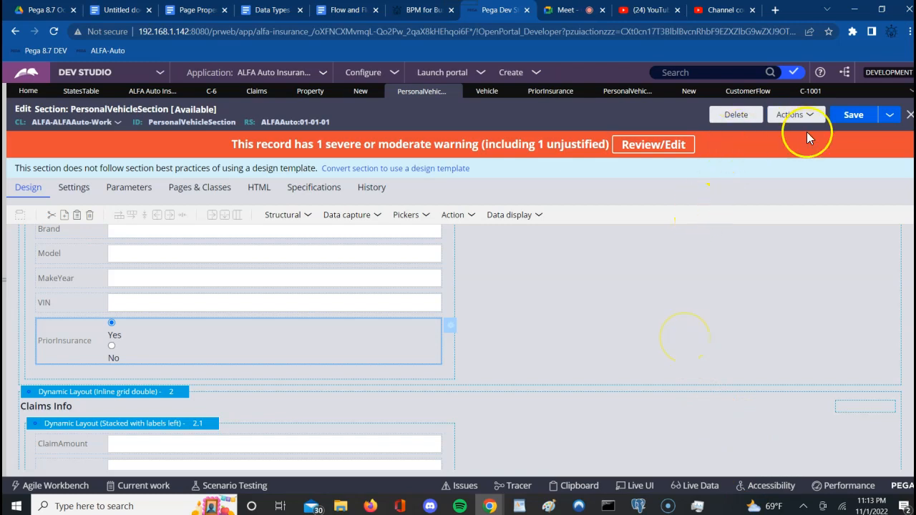
Step: Save the CustomerFlow flow and run it to create a new case
{"action": "left_click", "coordinate": [748, 91]}
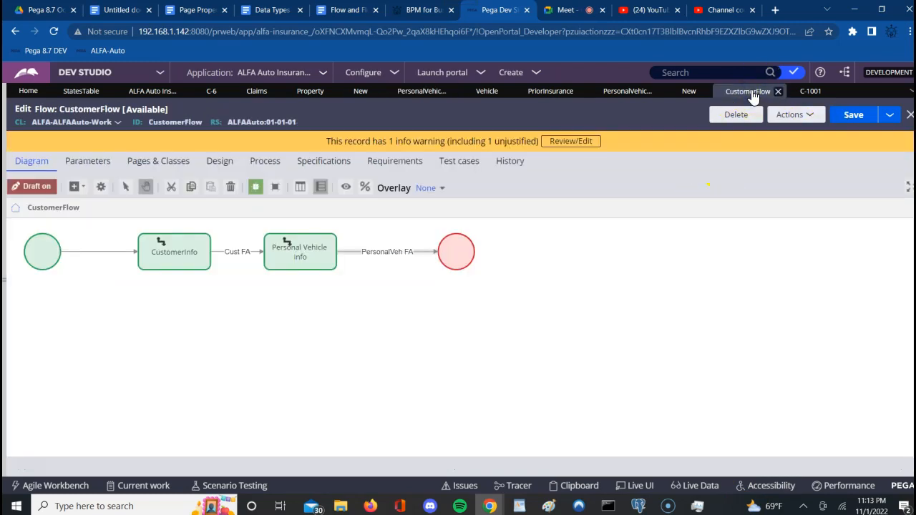
{"action": "left_click", "coordinate": [845, 118]}
{"action": "left_click", "coordinate": [789, 117]}
{"action": "left_click", "coordinate": [729, 133]}
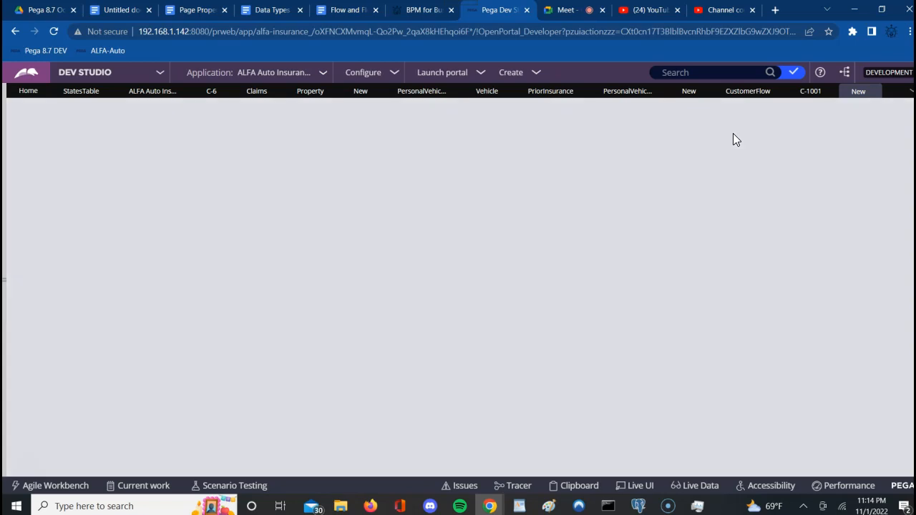
Step: Enter the customer's first name, last name and e-mail, choose Male, and submit the details
{"action": "left_click", "coordinate": [336, 163]}
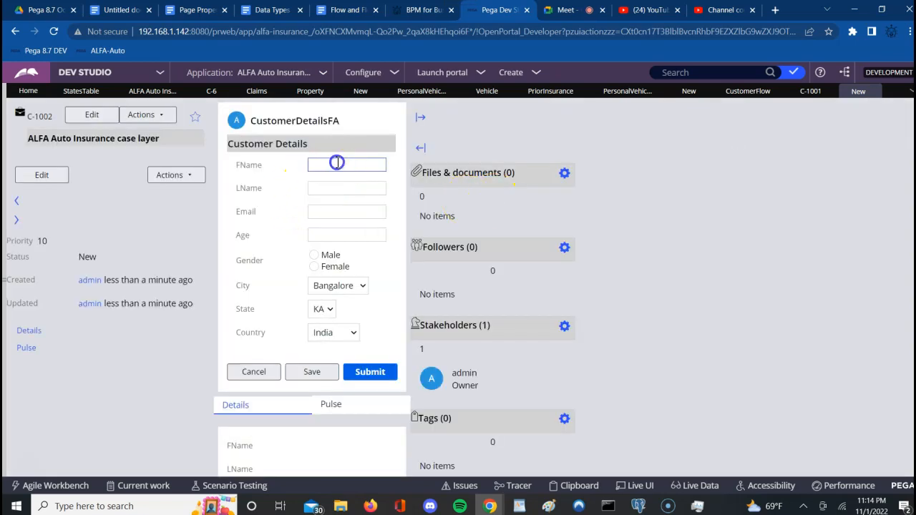
{"action": "type", "text": "ashok"}
{"action": "key", "text": "Tab"}
{"action": "type", "text": "m"}
{"action": "key", "text": "Tab"}
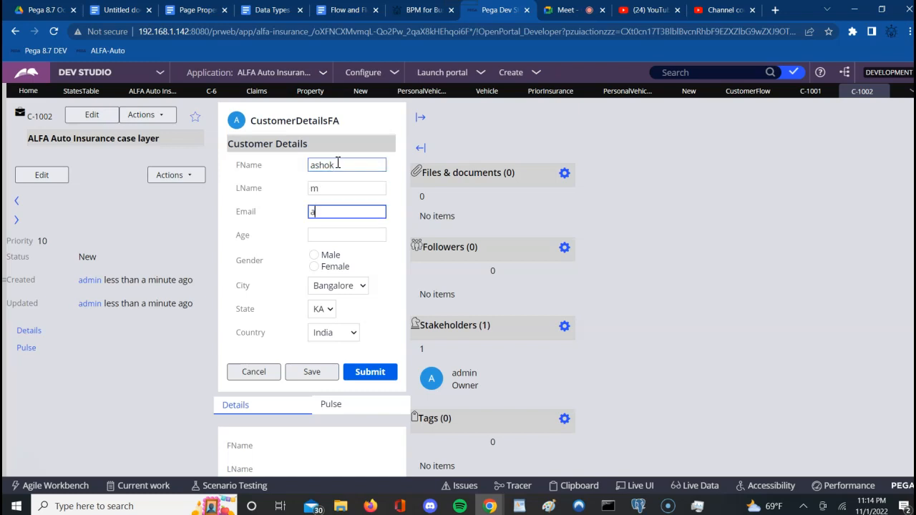
{"action": "key", "text": "Tab"}
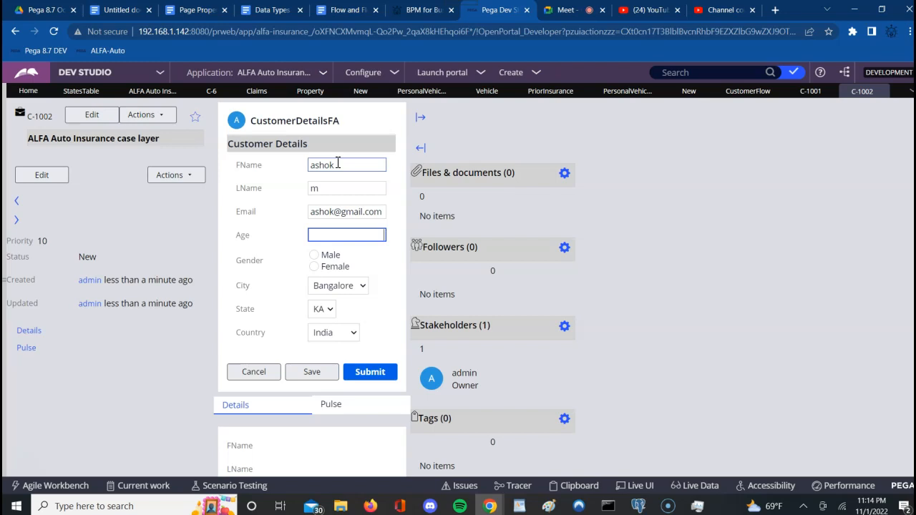
{"action": "left_click", "coordinate": [314, 255]}
{"action": "key", "text": "Tab"}
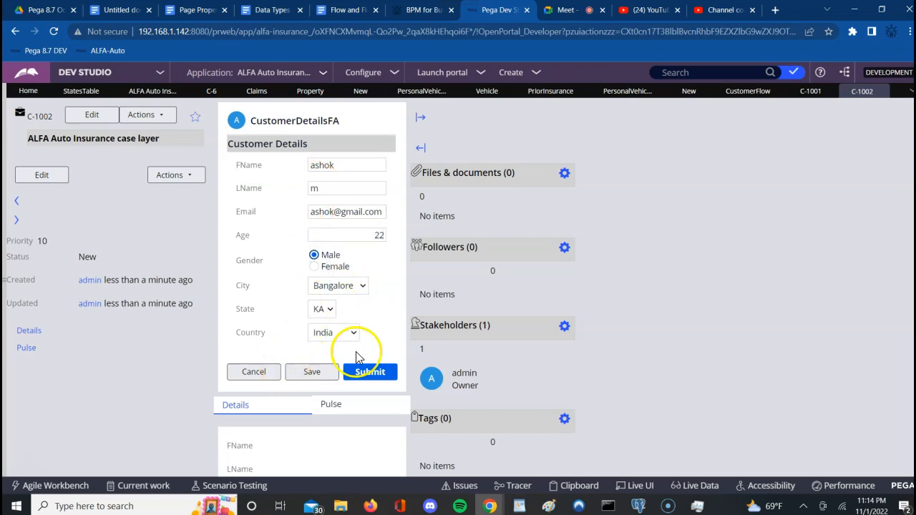
{"action": "left_click", "coordinate": [371, 375]}
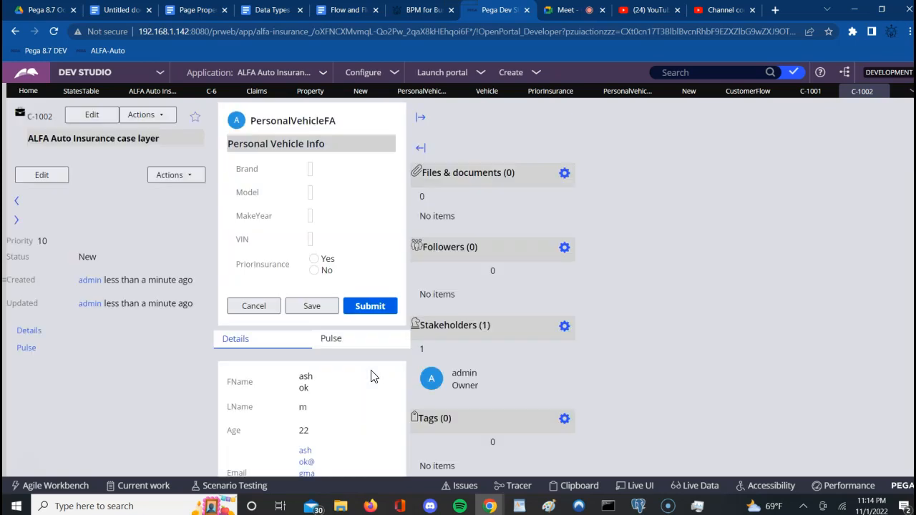
Step: Fill in the vehicle details, switch PriorInsurance from No to Yes to reveal Claims Info, and open Clipboard
{"action": "left_click", "coordinate": [310, 169]}
{"action": "left_click", "coordinate": [344, 160]}
{"action": "left_click", "coordinate": [314, 271]}
{"action": "left_click", "coordinate": [315, 259]}
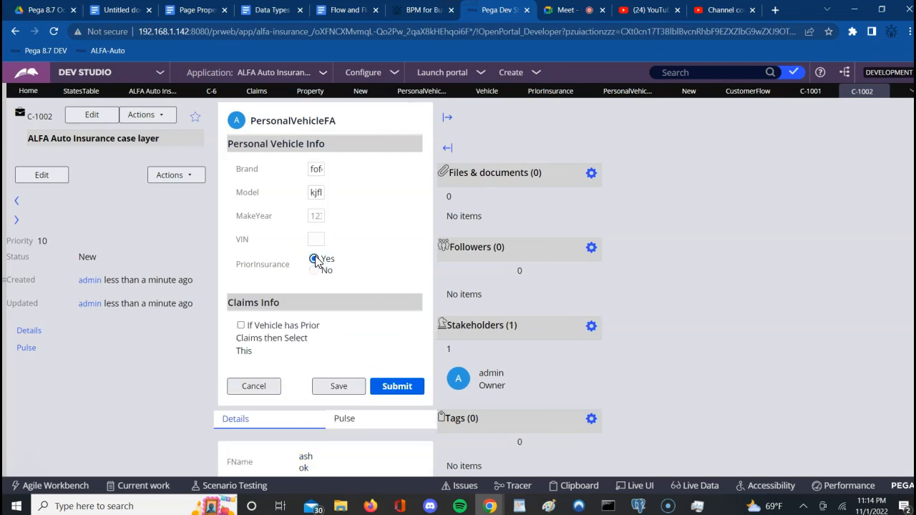
{"action": "left_click", "coordinate": [572, 487]}
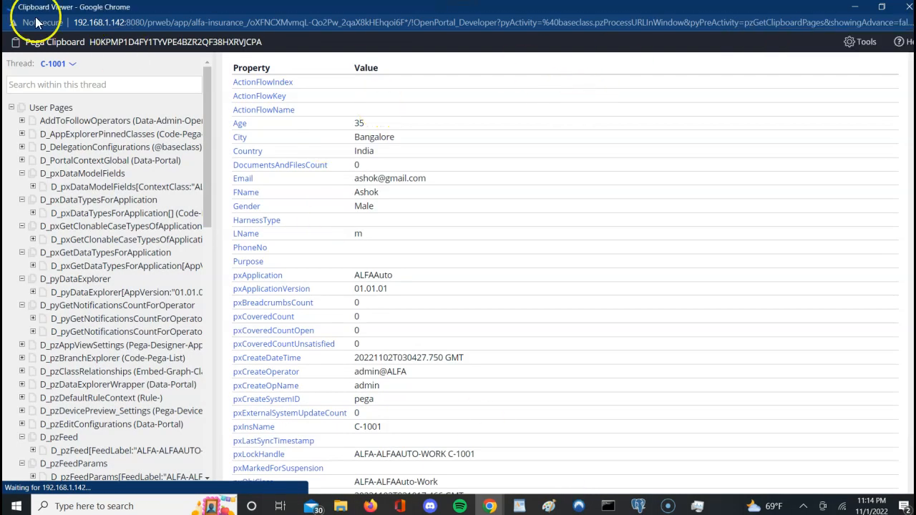
Step: Switch the Clipboard Viewer thread to case C-1002 and scroll the page tree
{"action": "left_click", "coordinate": [68, 64]}
{"action": "left_click", "coordinate": [72, 68]}
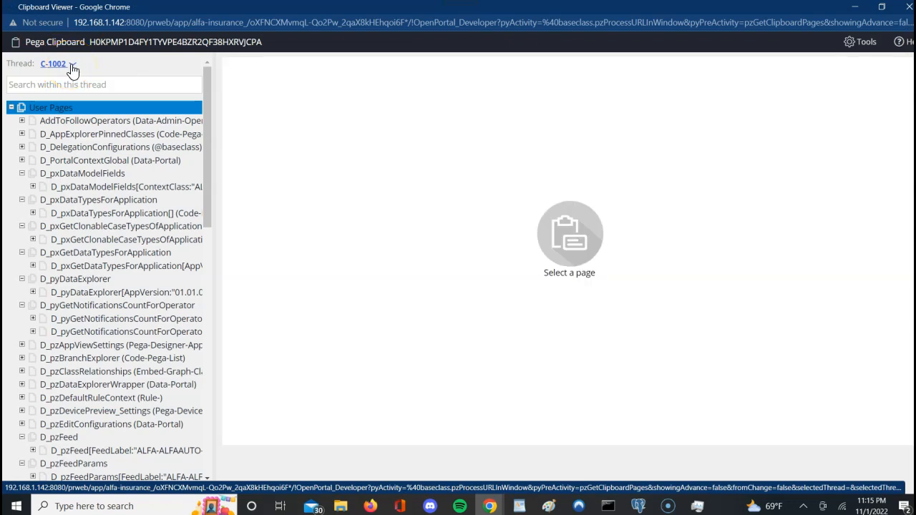
{"action": "left_click", "coordinate": [71, 64]}
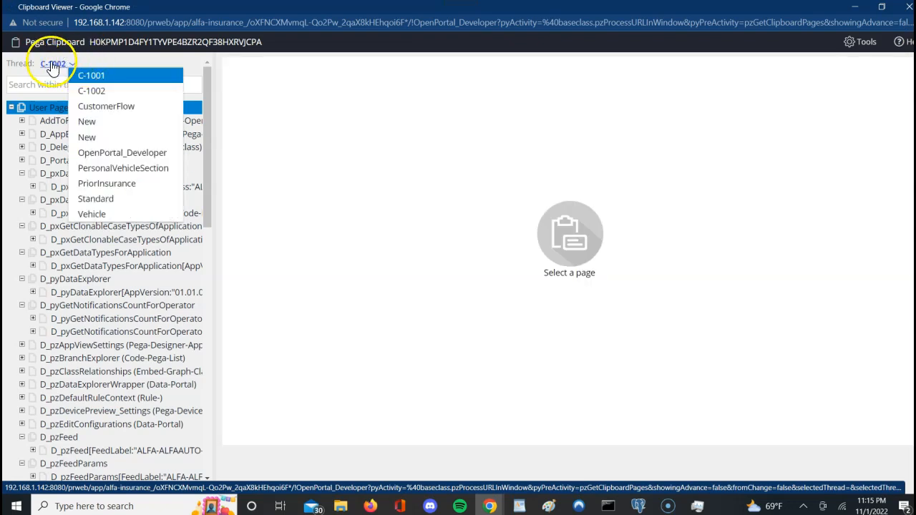
{"action": "left_click", "coordinate": [303, 177]}
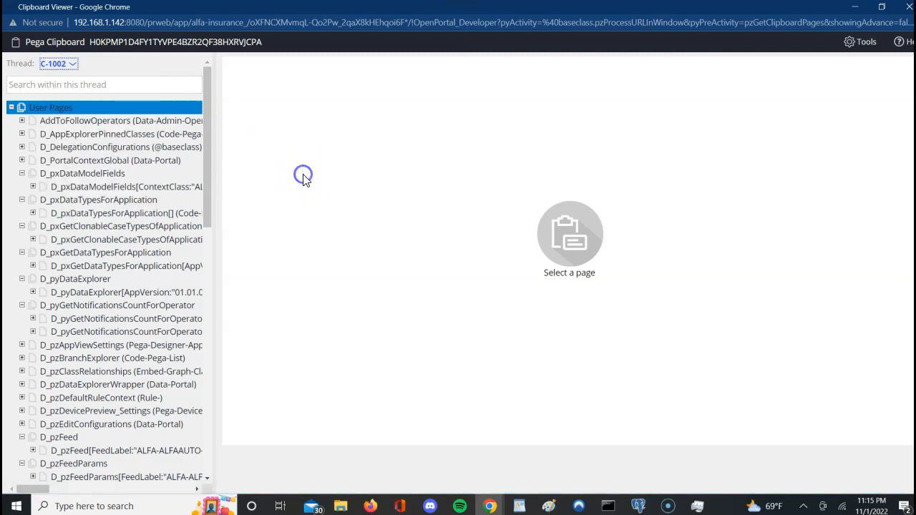
{"action": "left_click", "coordinate": [208, 474]}
{"action": "left_click", "coordinate": [208, 474]}
{"action": "left_click", "coordinate": [208, 474]}
{"action": "left_click", "coordinate": [208, 474]}
{"action": "left_click", "coordinate": [209, 474]}
{"action": "left_click", "coordinate": [208, 474]}
{"action": "left_click_drag", "start_coordinate": [208, 473], "coordinate": [208, 474]}
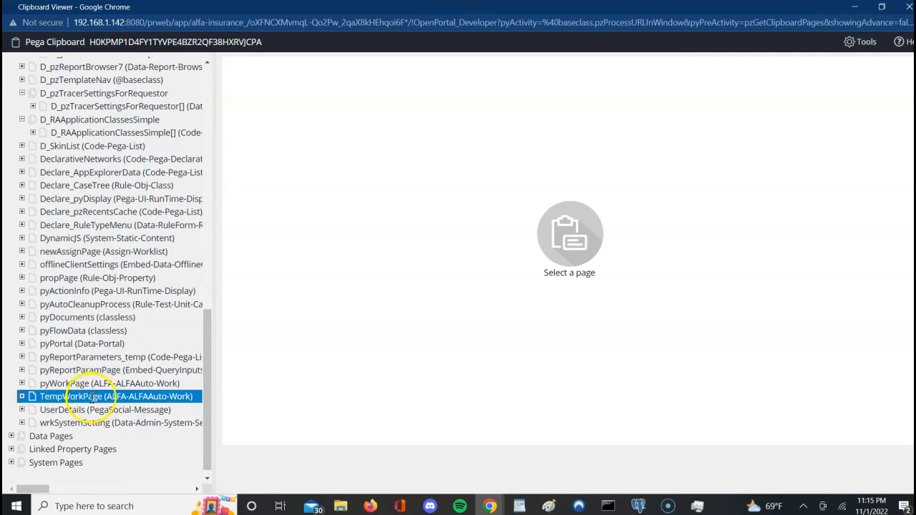
Step: Expand pyWorkPage and inspect PersonalVehiclePage: PriorInsurance Yes, Brand and Model empty
{"action": "left_click", "coordinate": [22, 384]}
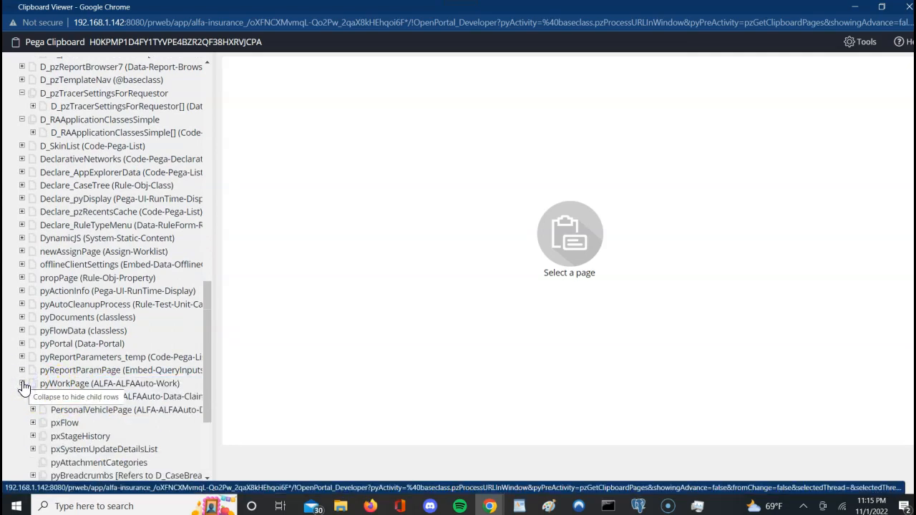
{"action": "left_click", "coordinate": [103, 412]}
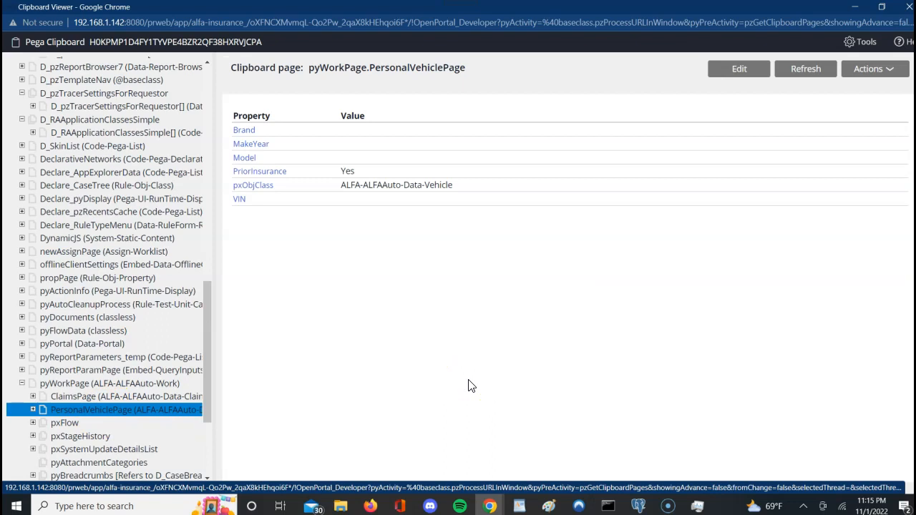
{"action": "left_click", "coordinate": [105, 385]}
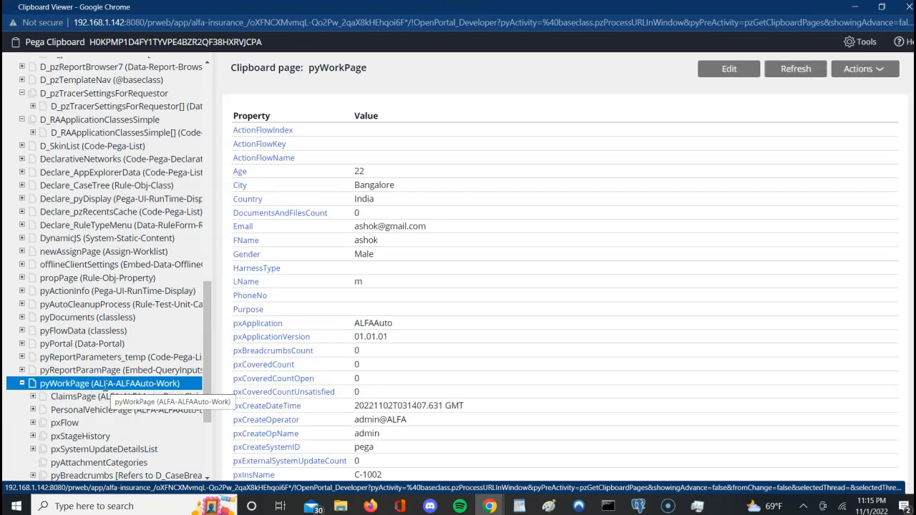
{"action": "left_click", "coordinate": [74, 396]}
{"action": "left_click", "coordinate": [70, 411]}
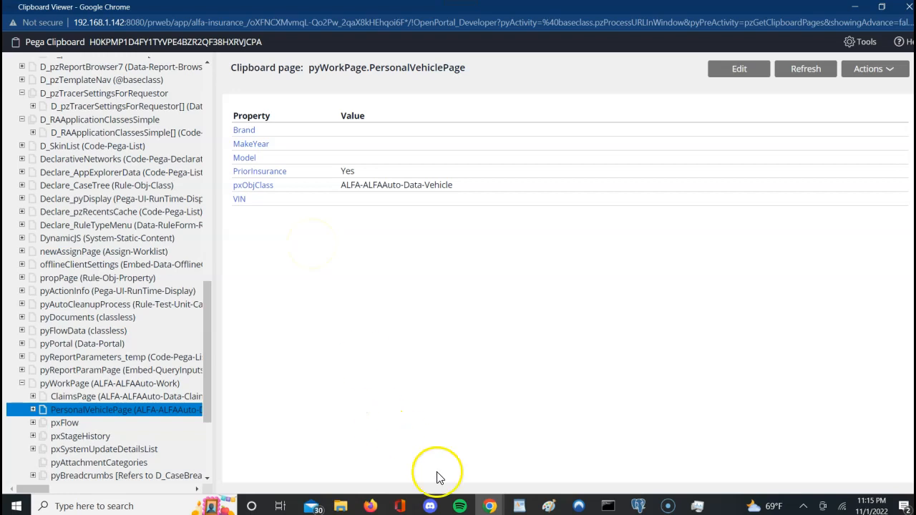
{"action": "left_click", "coordinate": [493, 507]}
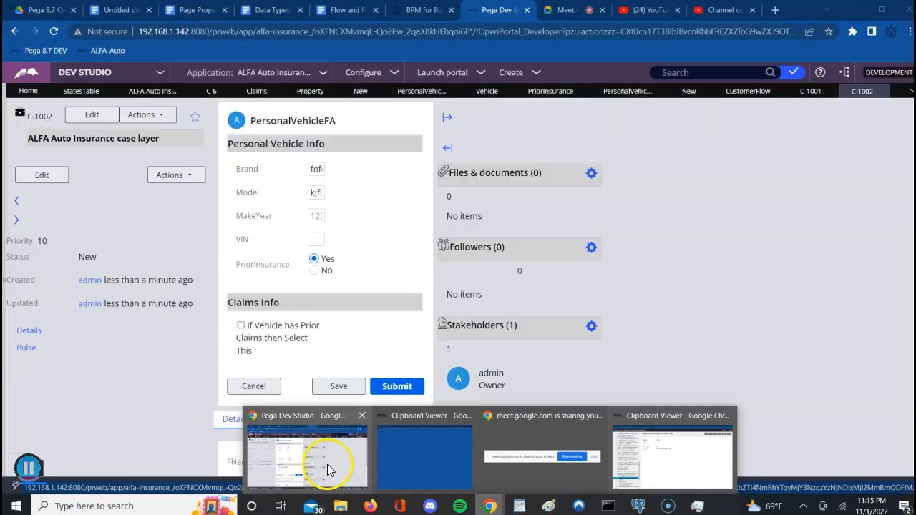
Step: Back in the running case, tick 'If Vehicle has Prior Claims' and submit the claim details
{"action": "left_click", "coordinate": [327, 464]}
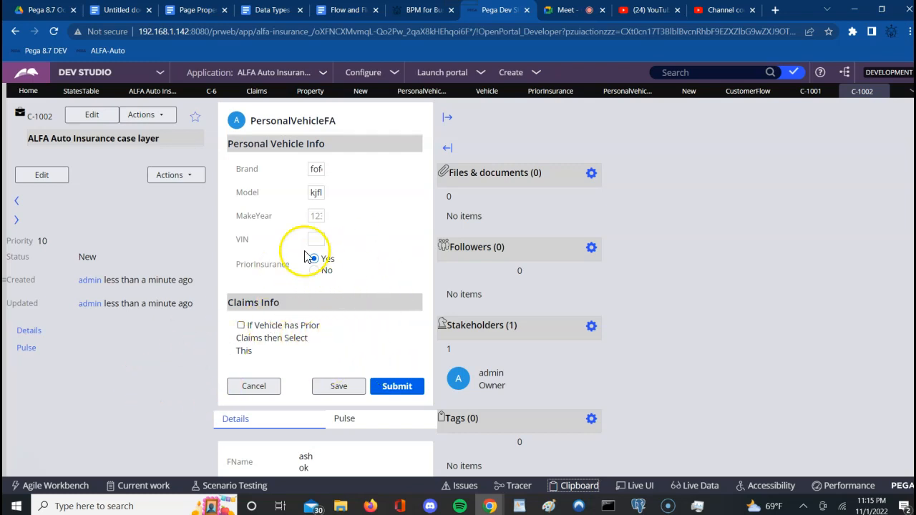
{"action": "left_click", "coordinate": [241, 326]}
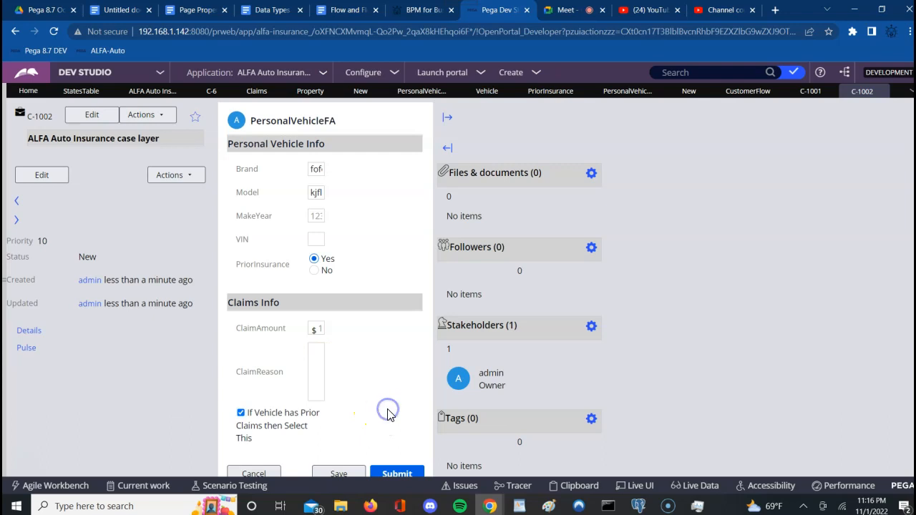
{"action": "left_click", "coordinate": [391, 476]}
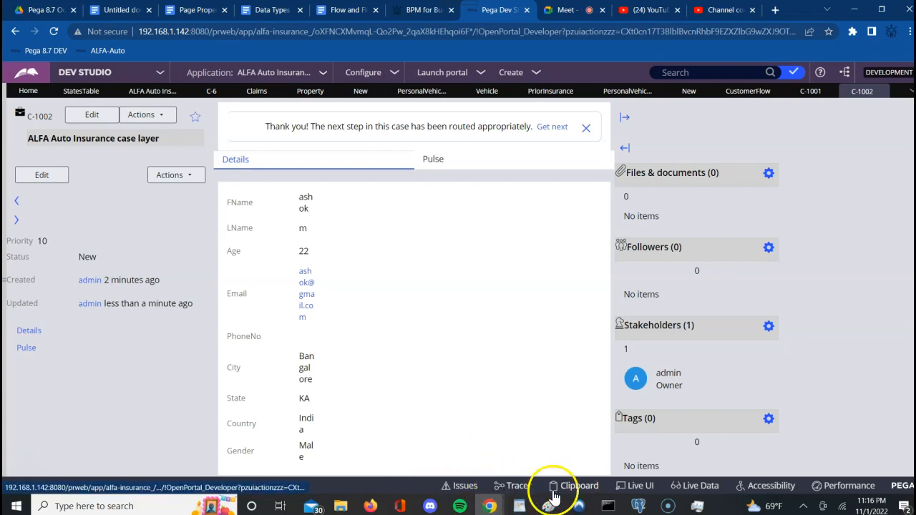
Step: Reload the Clipboard Viewer and show pyWorkPage's ClaimsPage with ClaimAmount, ClaimReason and PriorClaims
{"action": "mouse_move", "coordinate": [489, 506]}
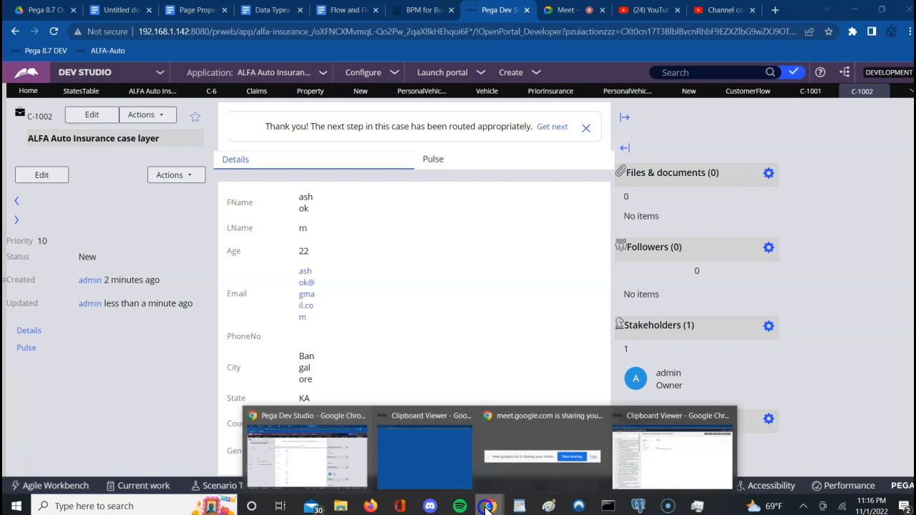
{"action": "left_click", "coordinate": [678, 466]}
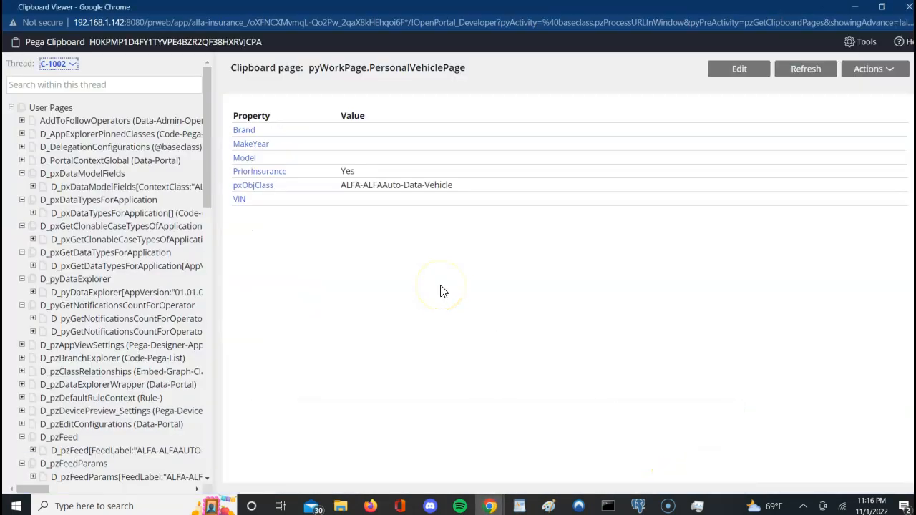
{"action": "left_click", "coordinate": [805, 70]}
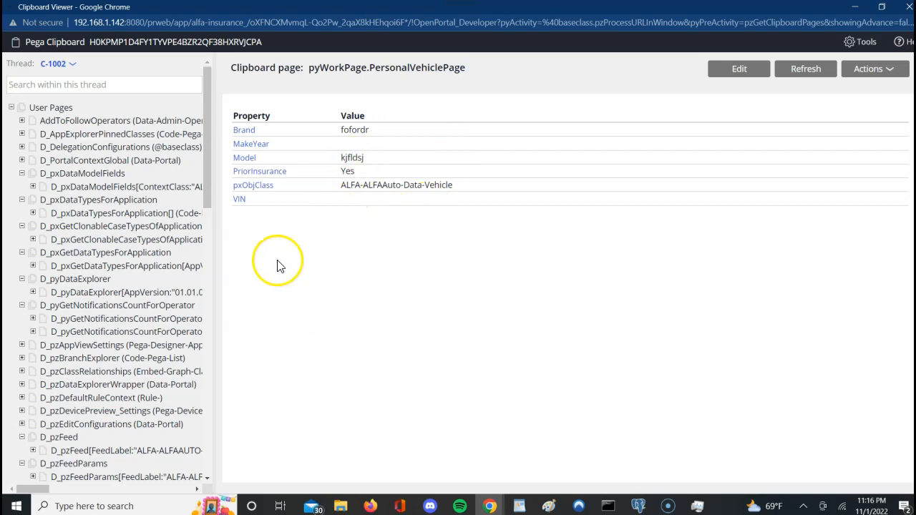
{"action": "left_click", "coordinate": [208, 309]}
{"action": "left_click", "coordinate": [208, 309]}
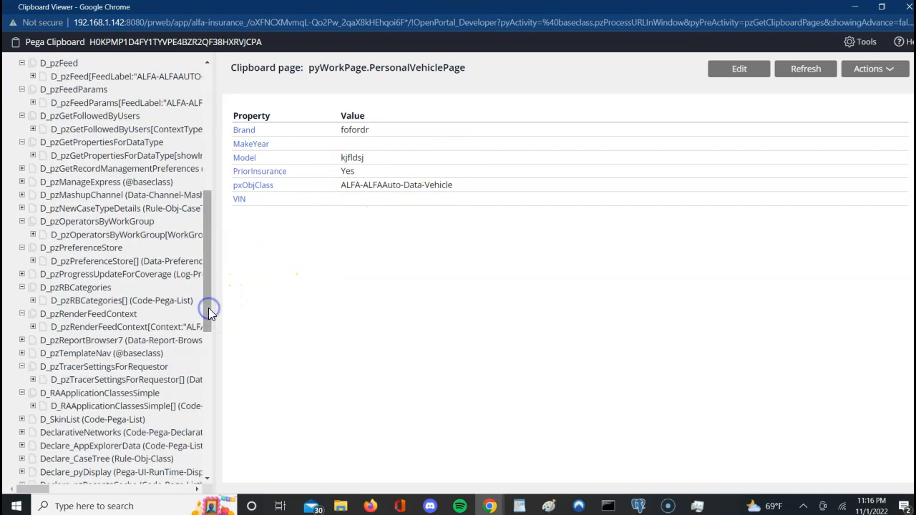
{"action": "left_click", "coordinate": [206, 351]}
{"action": "left_click", "coordinate": [205, 351]}
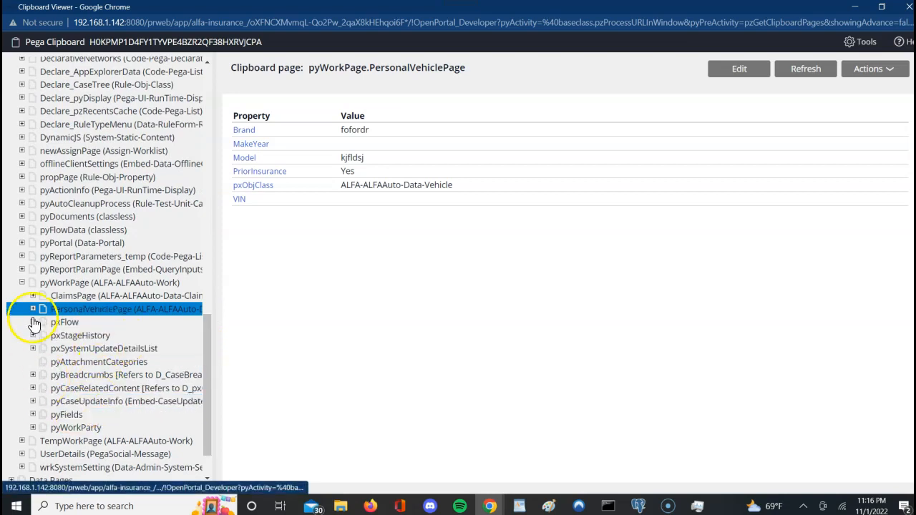
{"action": "left_click", "coordinate": [63, 296]}
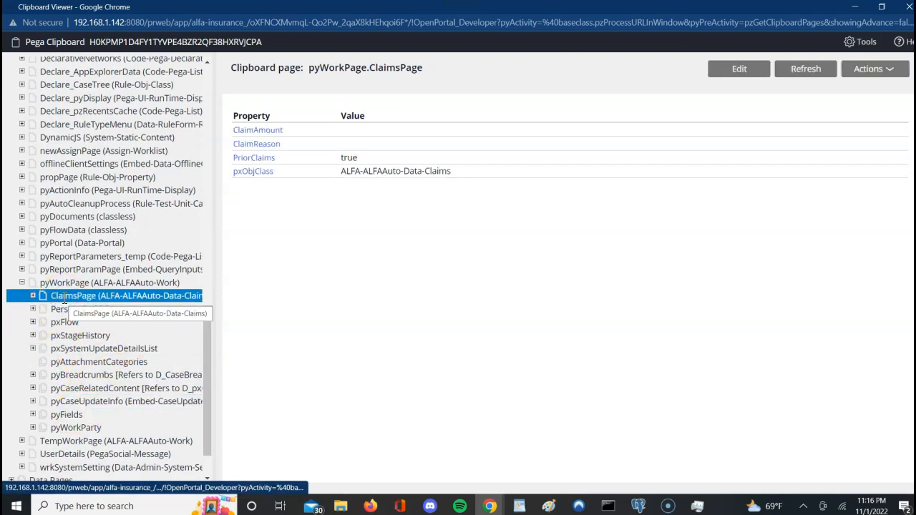
{"action": "left_click", "coordinate": [327, 329]}
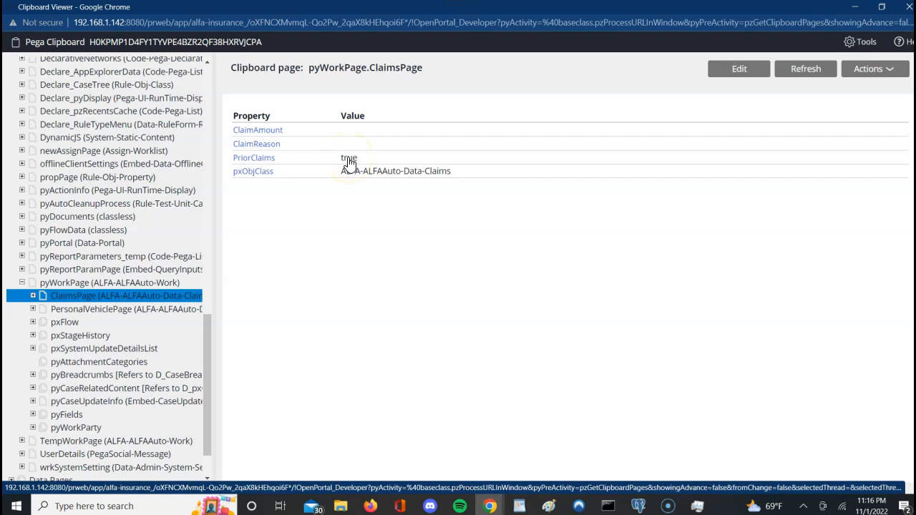
{"action": "left_click", "coordinate": [33, 296]}
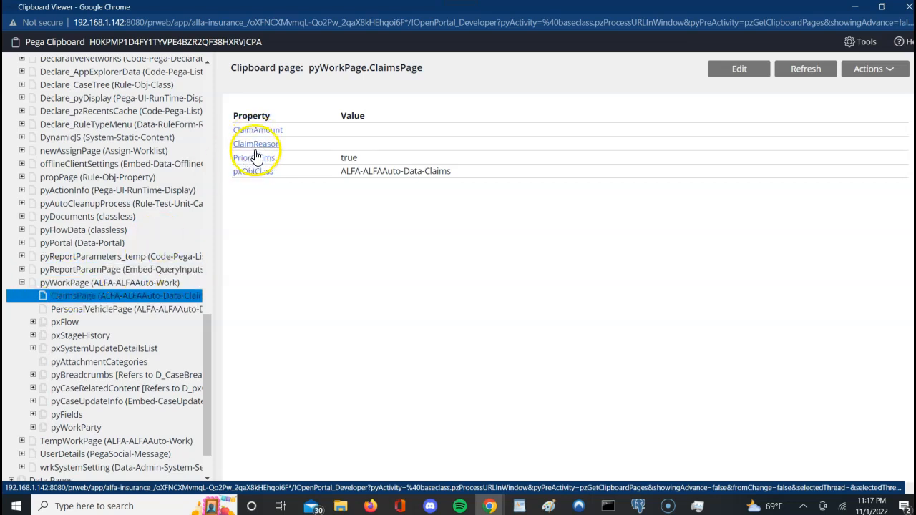
{"action": "triple_click", "coordinate": [335, 67]}
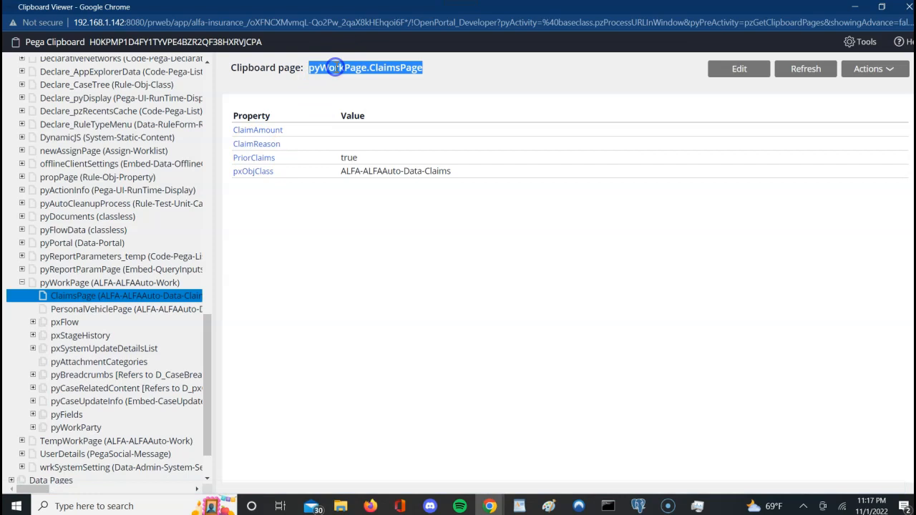
{"action": "triple_click", "coordinate": [335, 67]}
{"action": "double_click", "coordinate": [384, 69]}
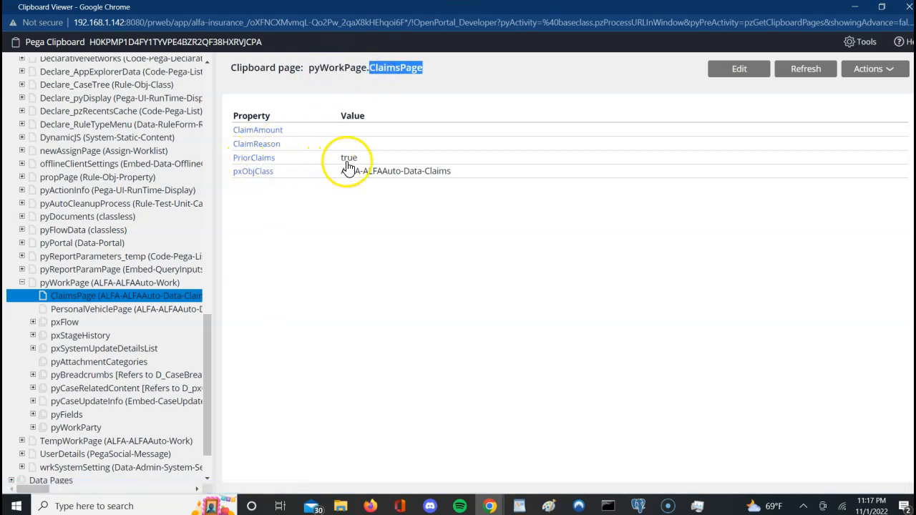
{"action": "triple_click", "coordinate": [406, 263]}
{"action": "left_click", "coordinate": [407, 264]}
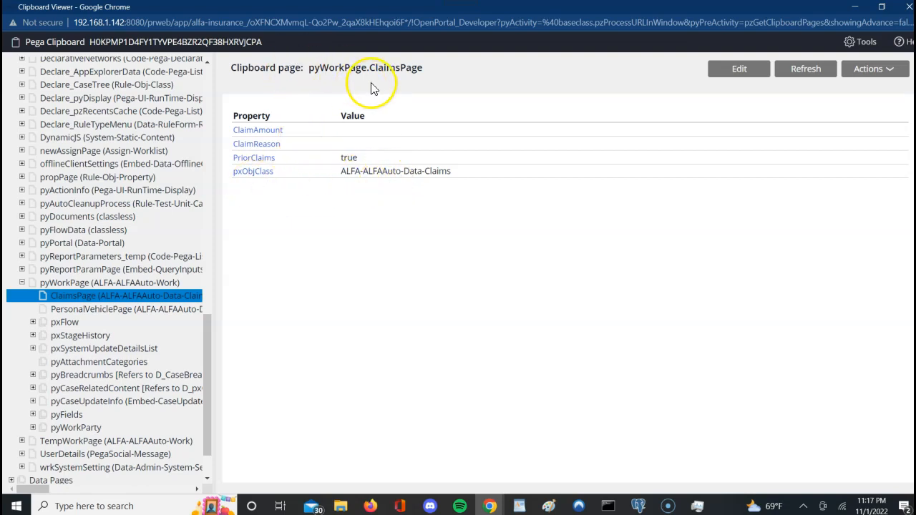
{"action": "left_click_drag", "start_coordinate": [423, 68], "coordinate": [370, 67]}
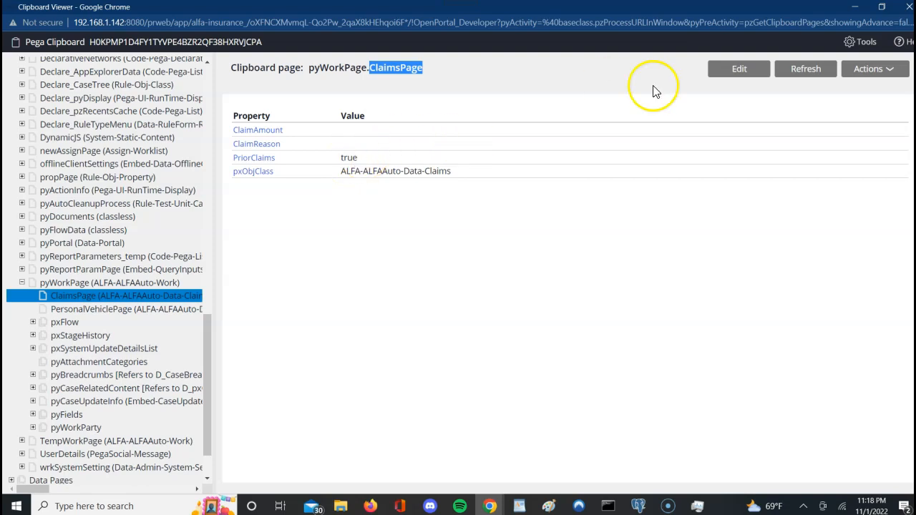
Step: Close the Clipboard Viewer and switch to the PersonalVehicleFA flow action rule
{"action": "left_click", "coordinate": [908, 9]}
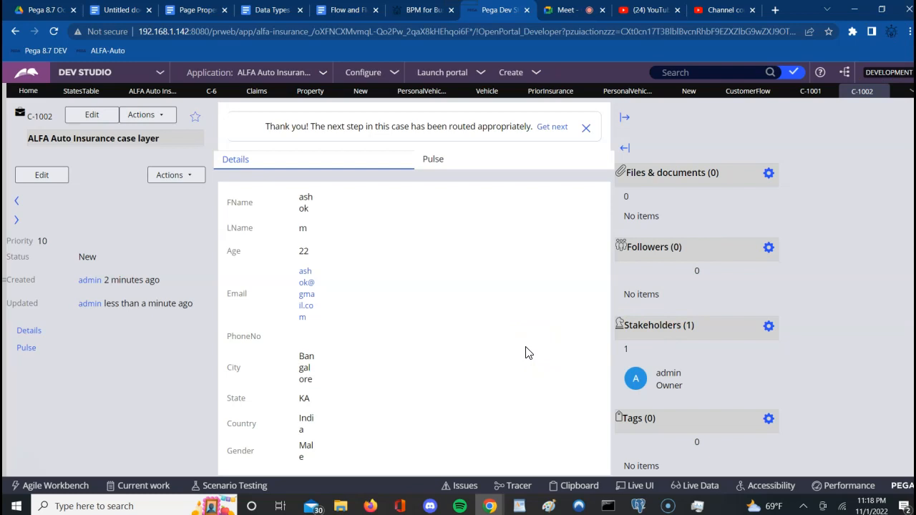
{"action": "left_click", "coordinate": [617, 92]}
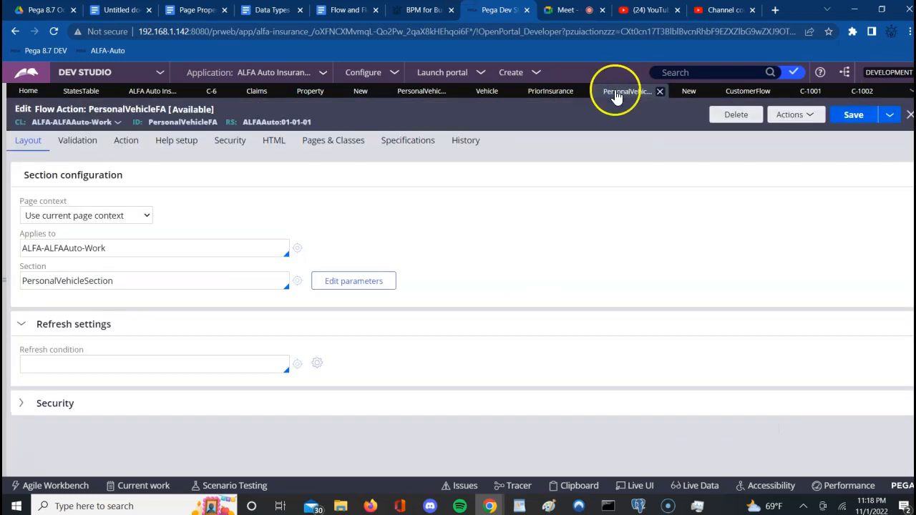
Step: Open PersonalVehicleSection and show the ClaimAmount cell's .ClaimsPage.PriorClaims=='true' visibility condition
{"action": "left_click", "coordinate": [419, 94]}
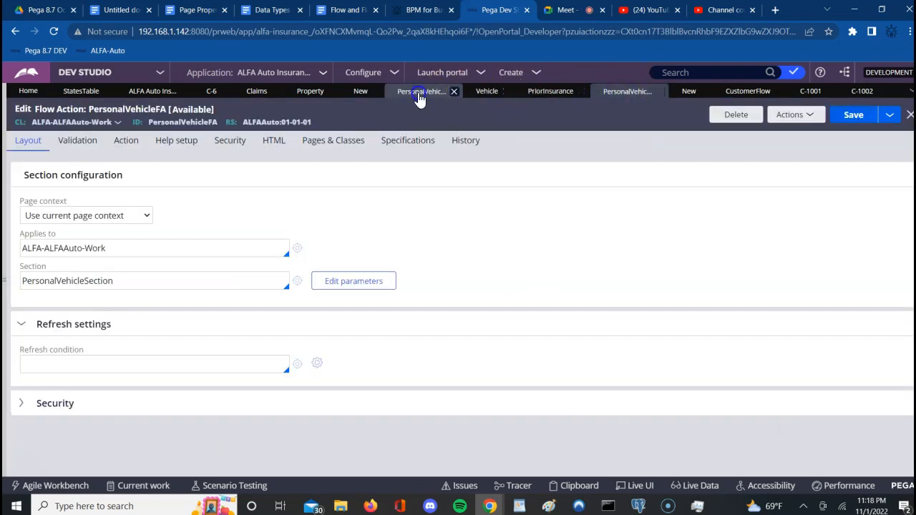
{"action": "left_click", "coordinate": [249, 344]}
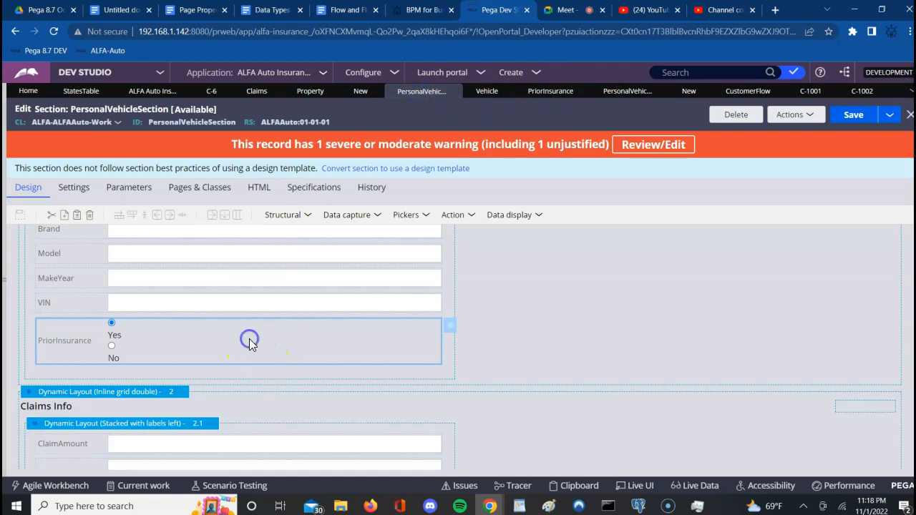
{"action": "left_click", "coordinate": [249, 445]}
{"action": "left_click", "coordinate": [451, 444]}
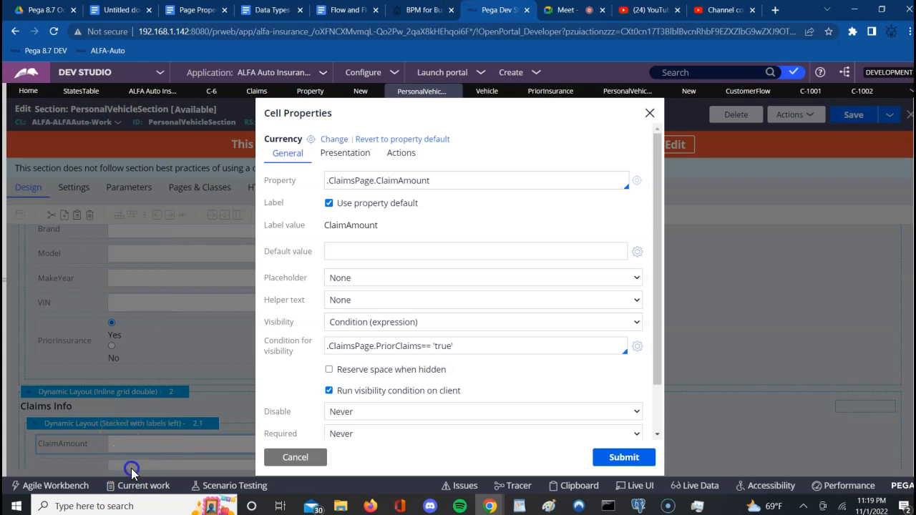
Step: Inspect the ClaimReason field's PriorClaims=='true' visibility condition, then close its properties unchanged
{"action": "left_click", "coordinate": [283, 459]}
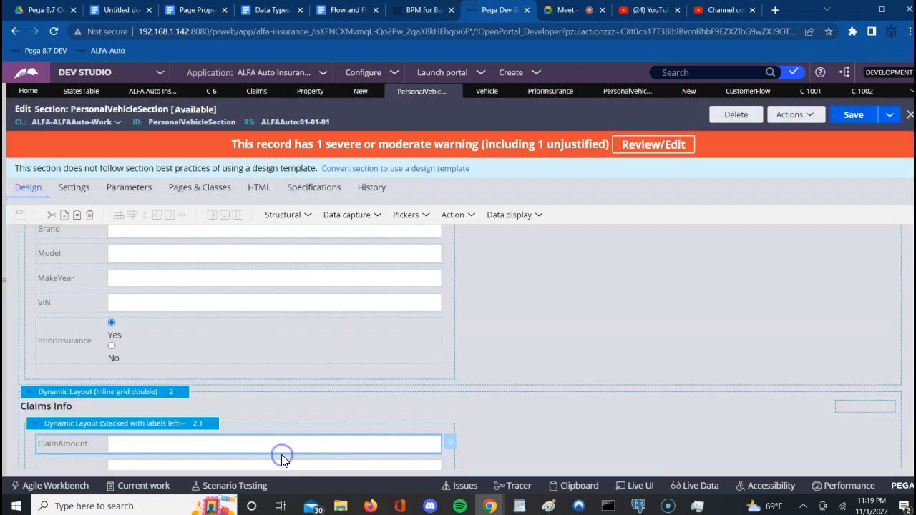
{"action": "left_click", "coordinate": [403, 466]}
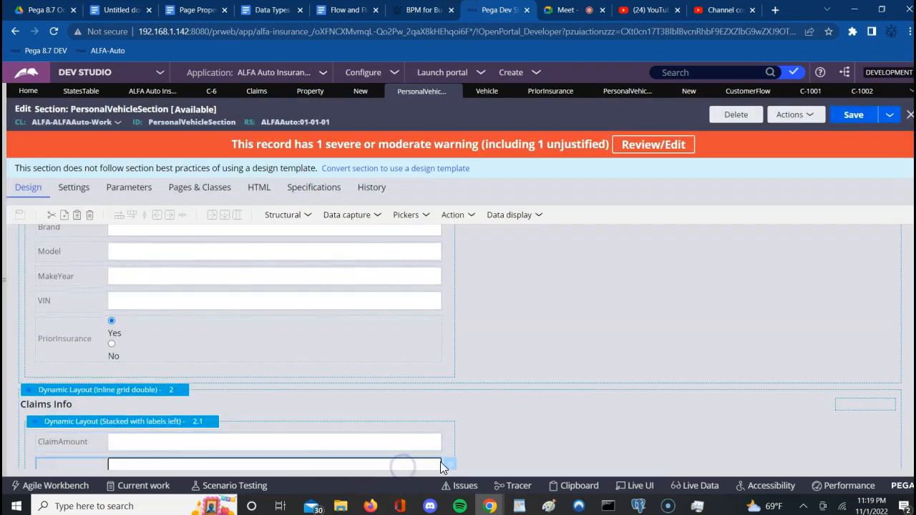
{"action": "left_click", "coordinate": [451, 466]}
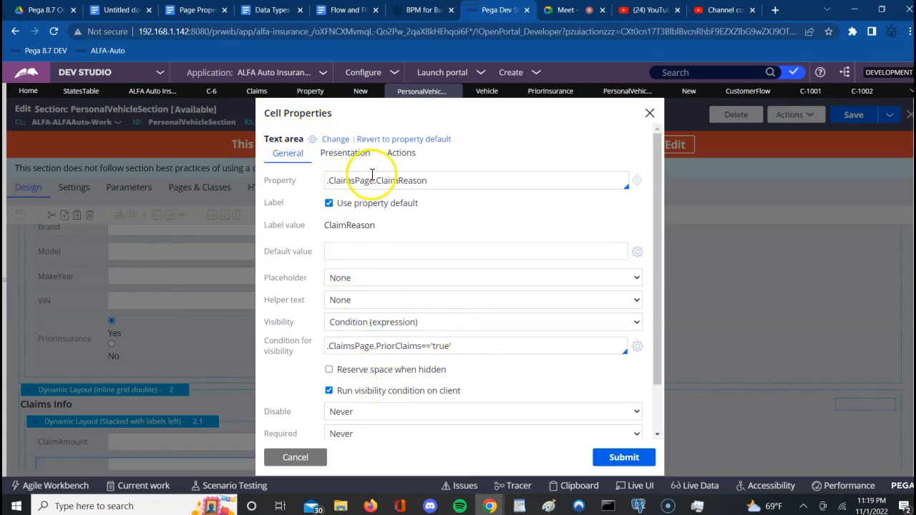
{"action": "double_click", "coordinate": [409, 181]}
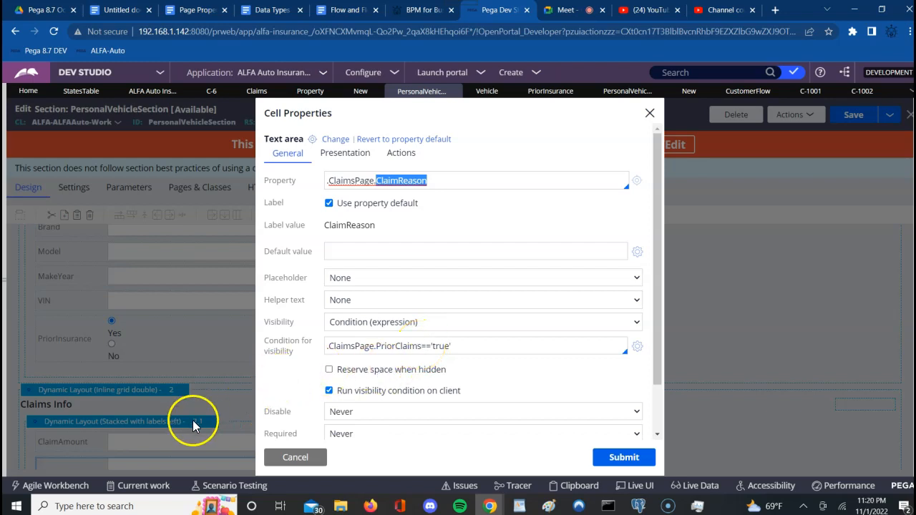
{"action": "left_click", "coordinate": [306, 458]}
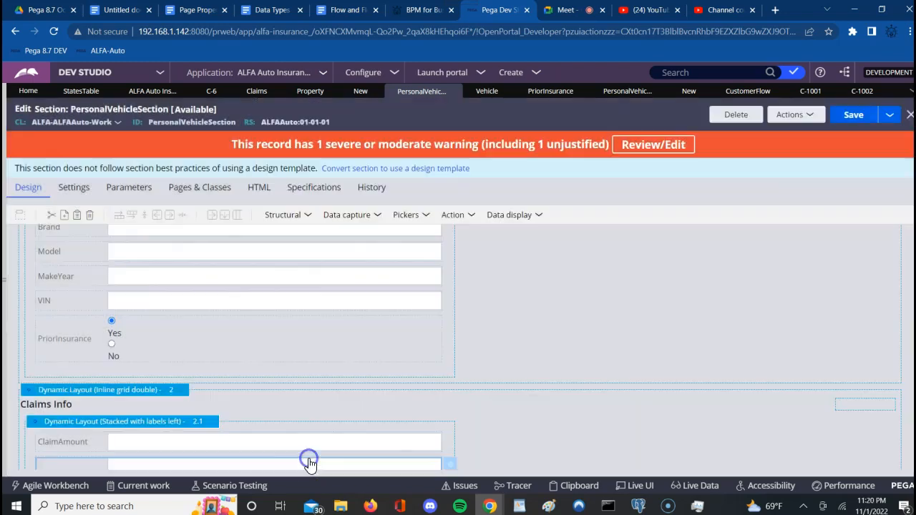
Step: Check the Claims Info layout's visibility .PersonalVehiclePage.PriorInsurance=='Yes' and submit its properties
{"action": "left_click", "coordinate": [154, 393]}
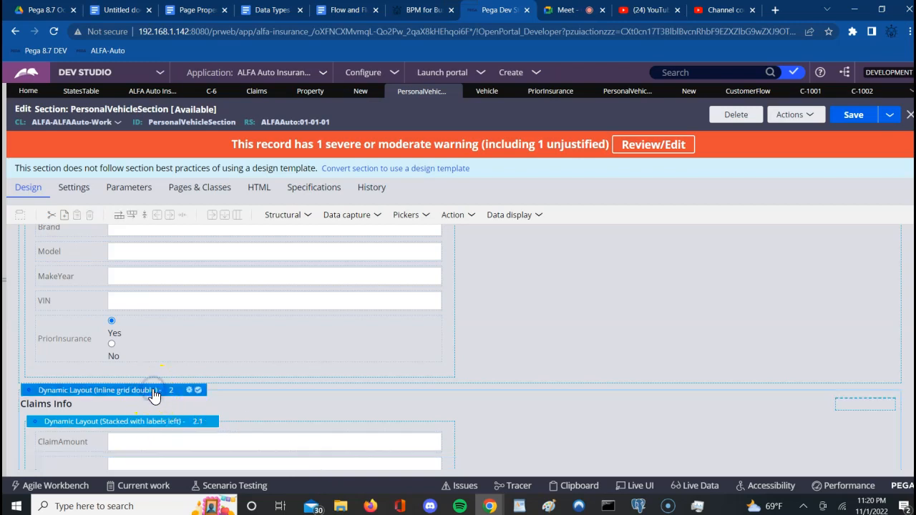
{"action": "left_click", "coordinate": [189, 391]}
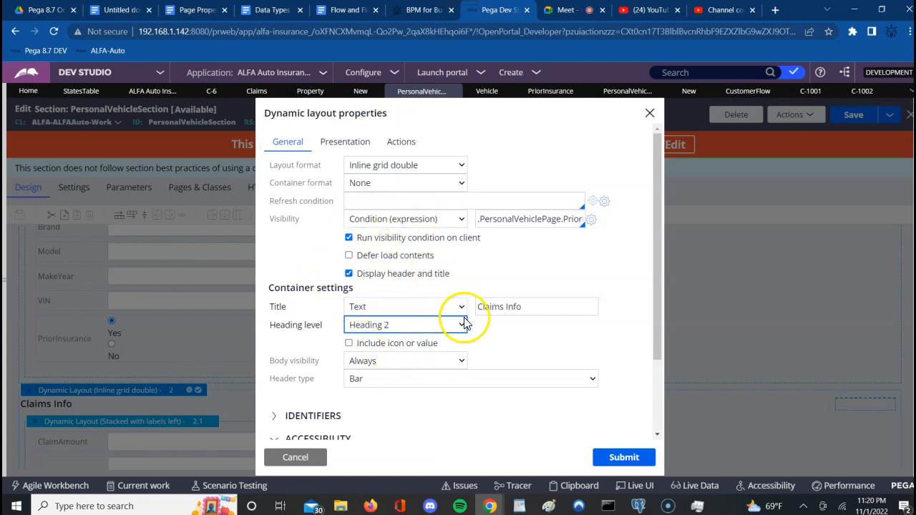
{"action": "left_click", "coordinate": [551, 220]}
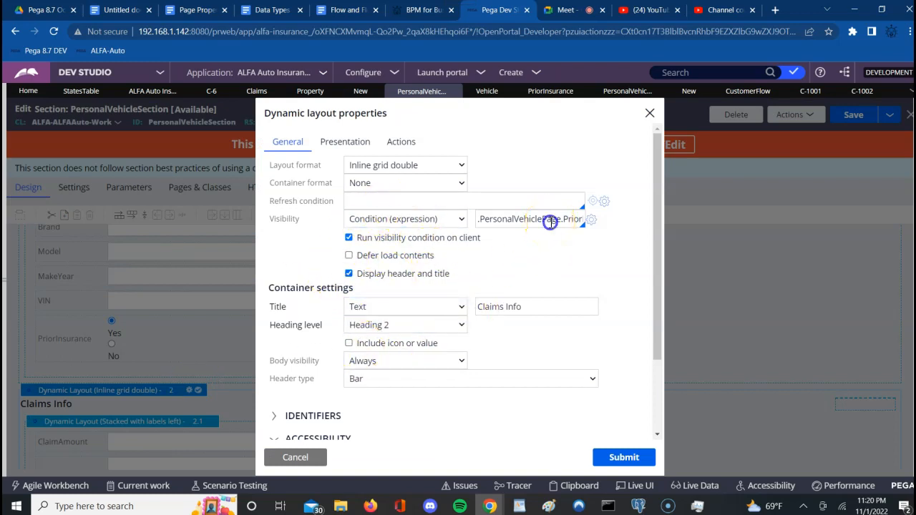
{"action": "key", "text": "Right"}
{"action": "key", "text": "Right"}
{"action": "key", "text": "Right"}
{"action": "key", "text": "Right"}
{"action": "key", "text": "Right"}
{"action": "key", "text": "Right"}
{"action": "key", "text": "Right"}
{"action": "key", "text": "Right"}
{"action": "key", "text": "Right"}
{"action": "key", "text": "Right"}
{"action": "key", "text": "Right"}
{"action": "key", "text": "Right"}
{"action": "key", "text": "Right"}
{"action": "key", "text": "Right"}
{"action": "key", "text": "Right"}
{"action": "key", "text": "Right"}
{"action": "key", "text": "Right"}
{"action": "key", "text": "Right"}
{"action": "key", "text": "Right"}
{"action": "key", "text": "Right"}
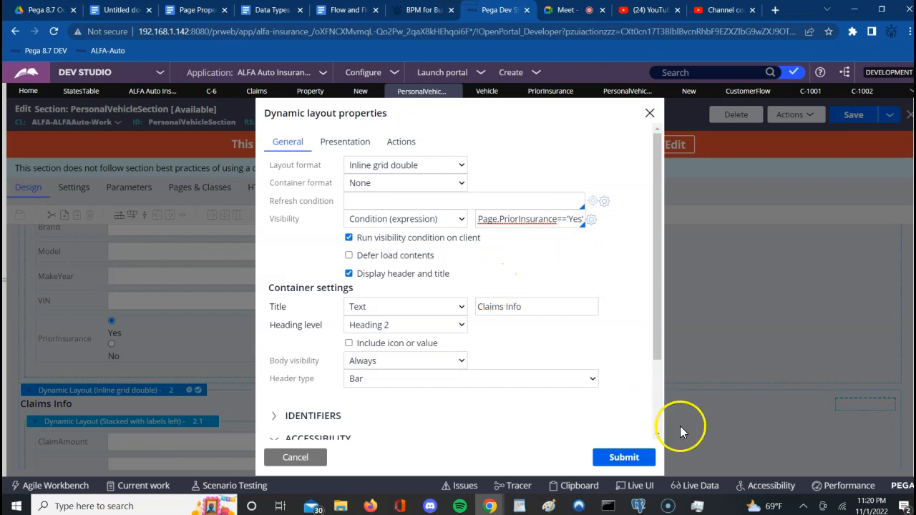
{"action": "left_click", "coordinate": [617, 456]}
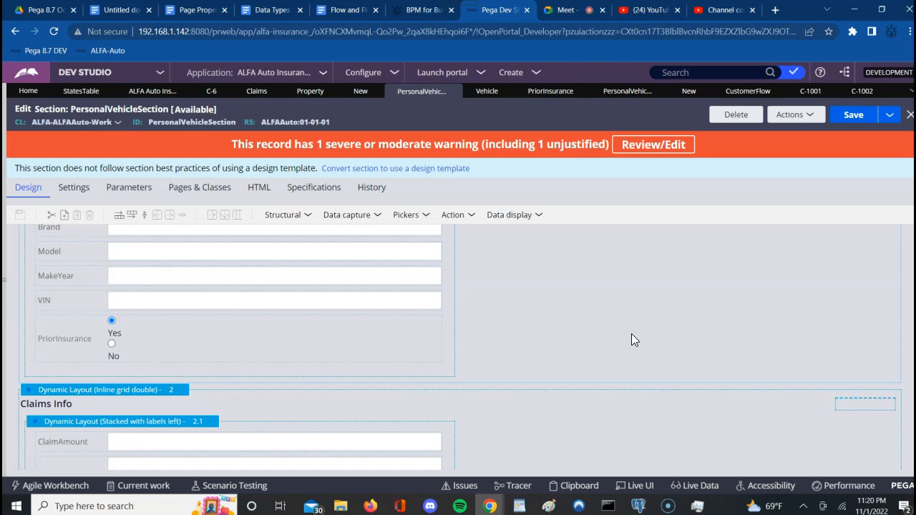
Step: Admit the waiting participant into the Google Meet call
{"action": "left_click", "coordinate": [790, 79]}
{"action": "left_click", "coordinate": [562, 10]}
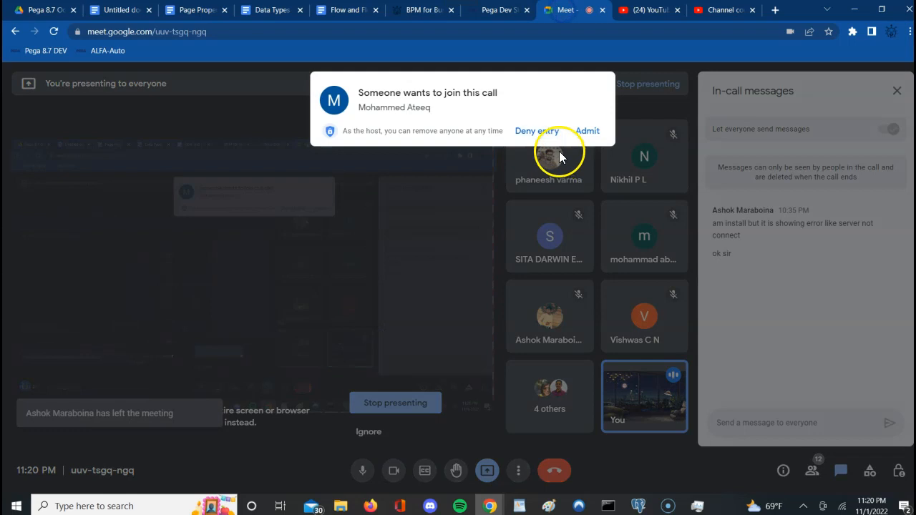
{"action": "left_click", "coordinate": [587, 131]}
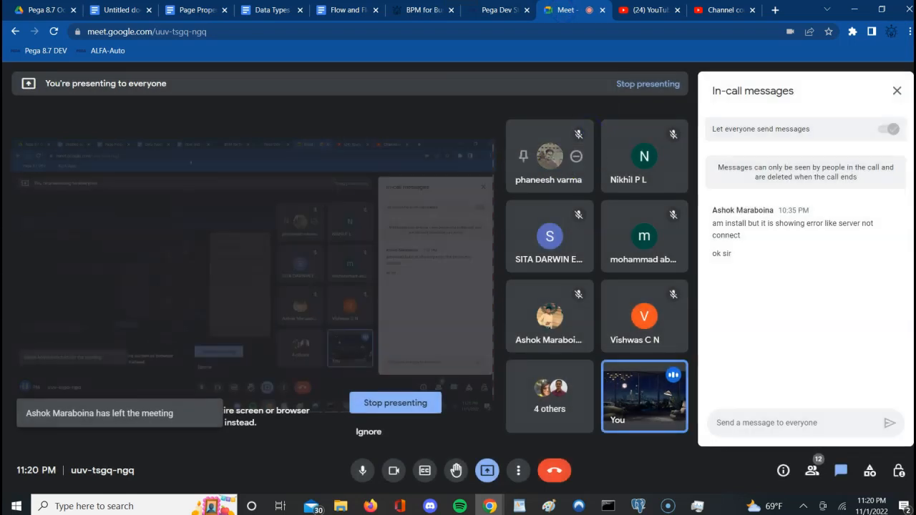
Step: Return to the PersonalVehicleSection design in Dev Studio
{"action": "left_click", "coordinate": [113, 10]}
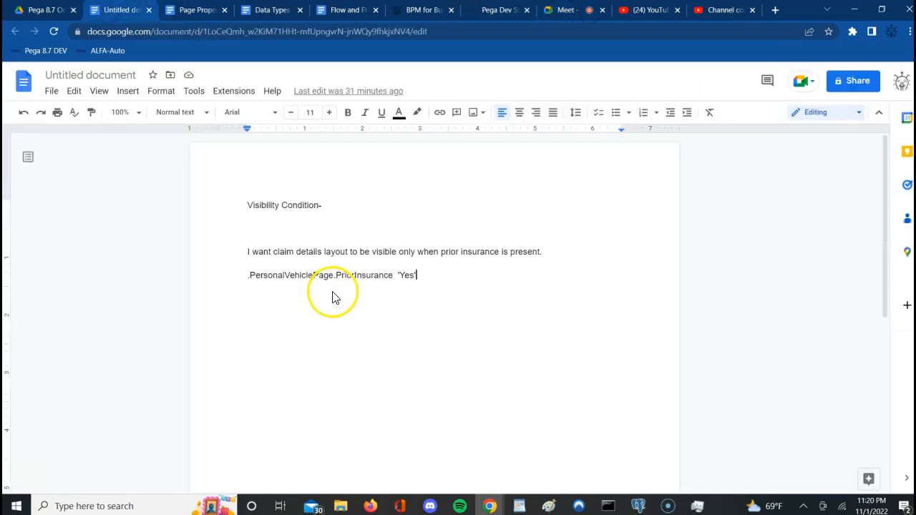
{"action": "left_click", "coordinate": [572, 10]}
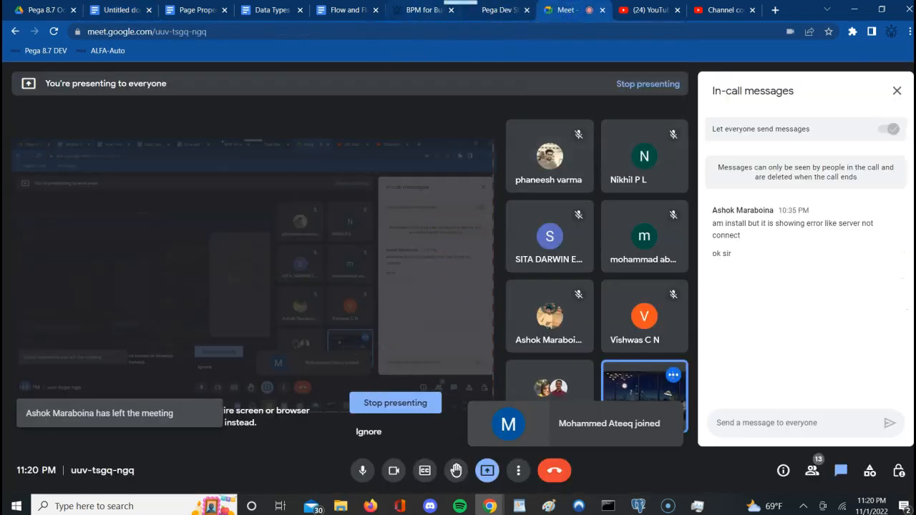
{"action": "left_click", "coordinate": [501, 12]}
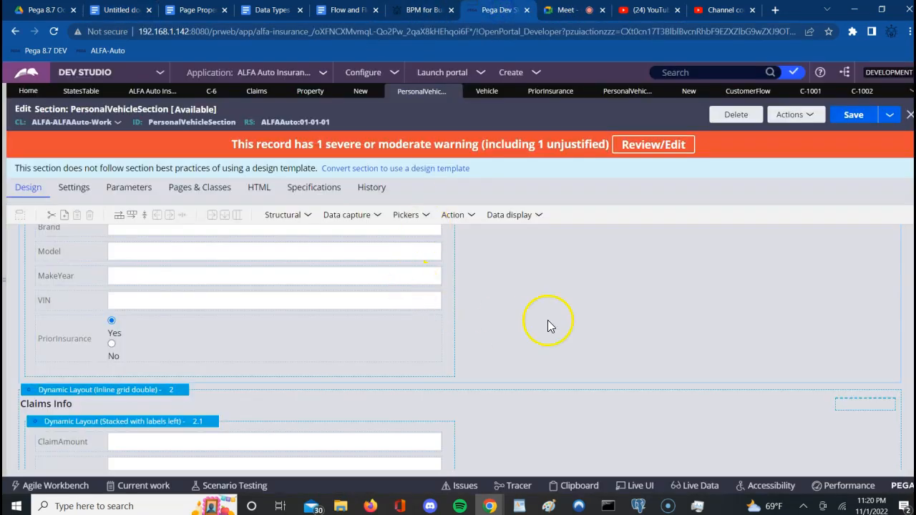
{"action": "left_click", "coordinate": [601, 323]}
{"action": "scroll", "coordinate": [601, 323], "scroll_direction": "down", "scroll_amount": 1}
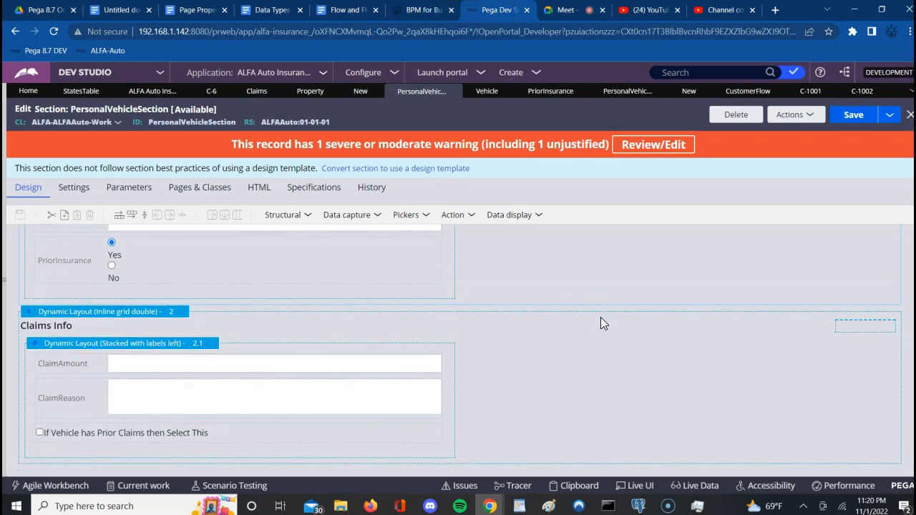
{"action": "scroll", "coordinate": [601, 324], "scroll_direction": "up", "scroll_amount": 2}
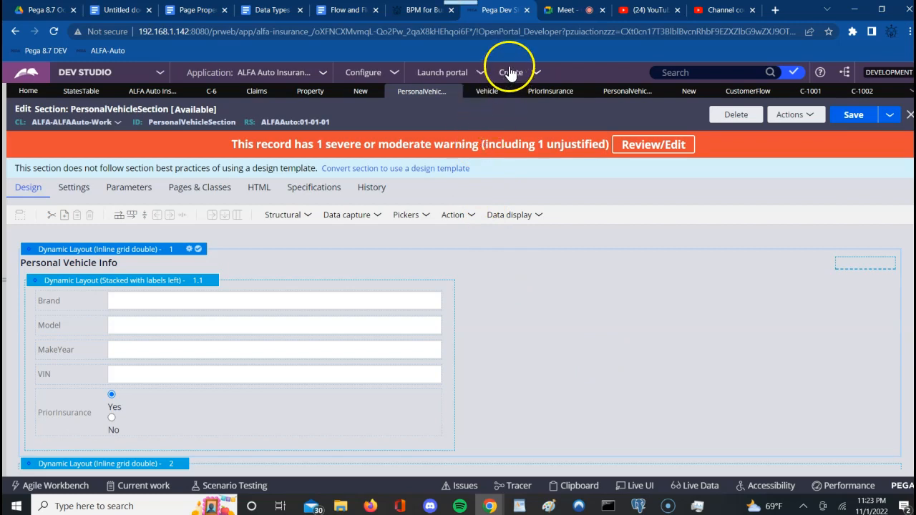
Step: Bring up the Google Meet call with its in-call messages panel
{"action": "left_click", "coordinate": [553, 12]}
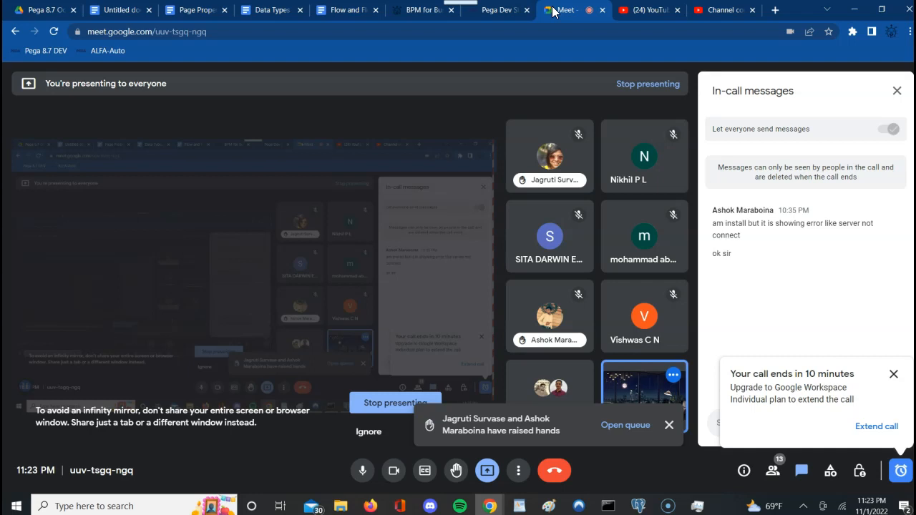
Step: Dismiss the call-ending notice and lower one participant's raised hand from the queue
{"action": "left_click", "coordinate": [896, 374]}
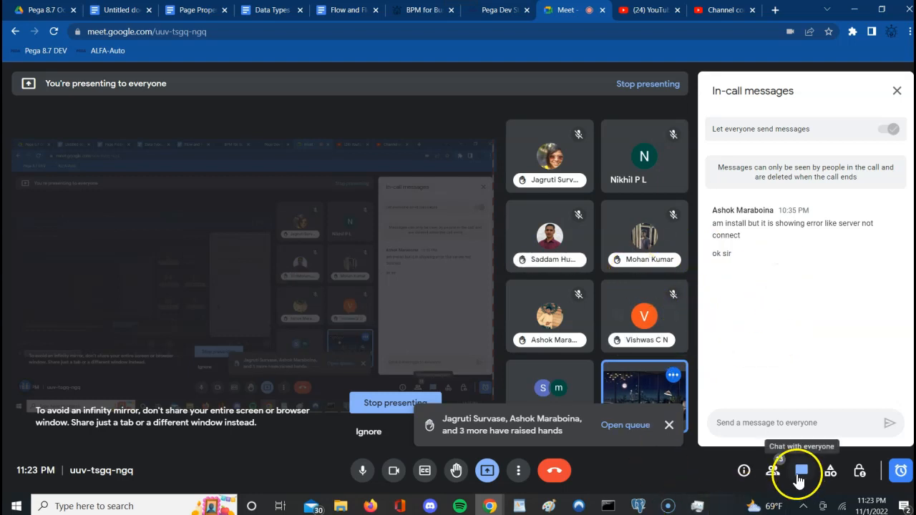
{"action": "left_click", "coordinate": [633, 426]}
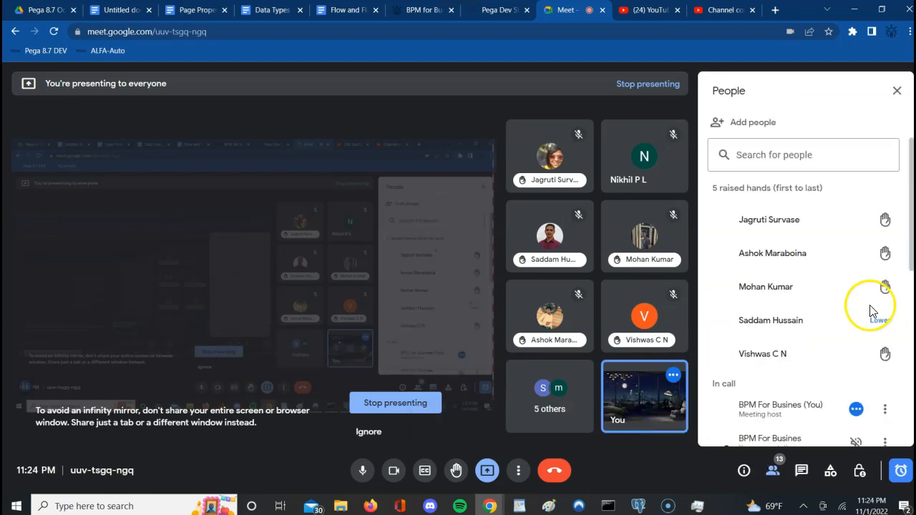
{"action": "left_click", "coordinate": [873, 309]}
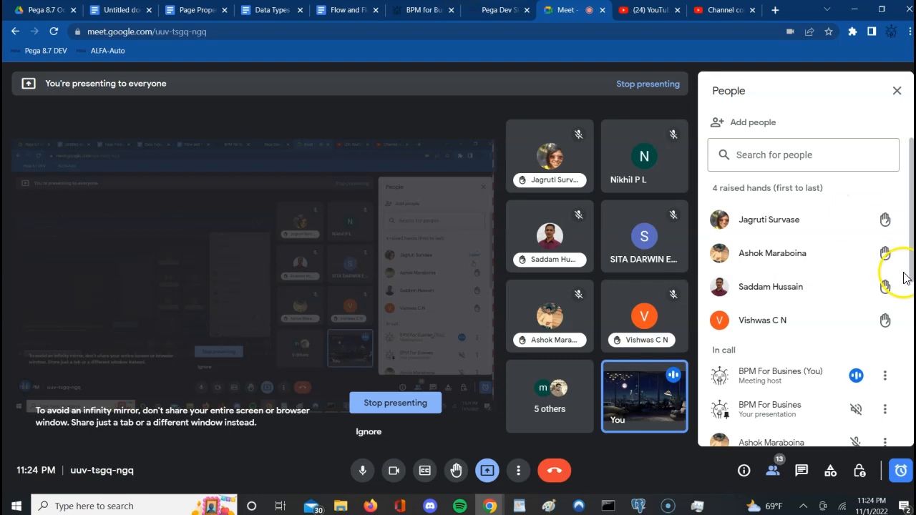
Step: Scroll through the 13-participant People list before heading to YouTube
{"action": "left_click_drag", "start_coordinate": [910, 279], "coordinate": [907, 339]}
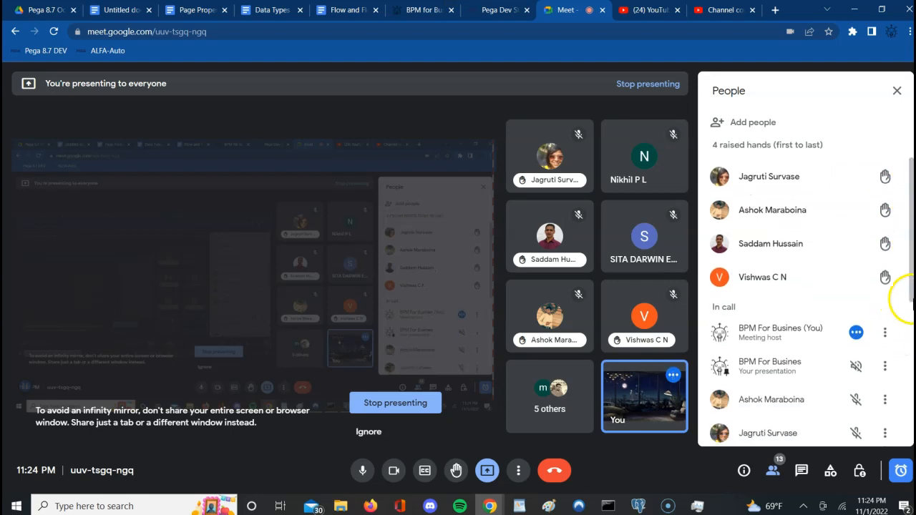
{"action": "left_click", "coordinate": [910, 312]}
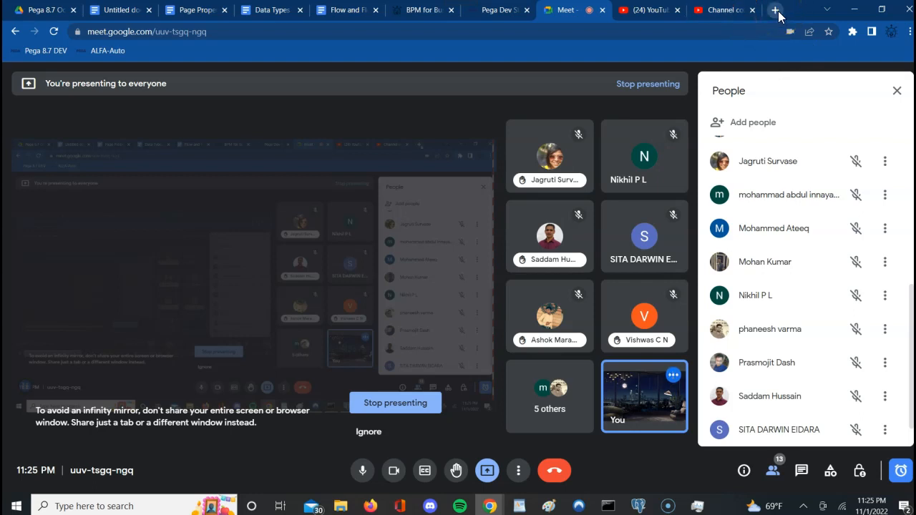
{"action": "left_click", "coordinate": [663, 10]}
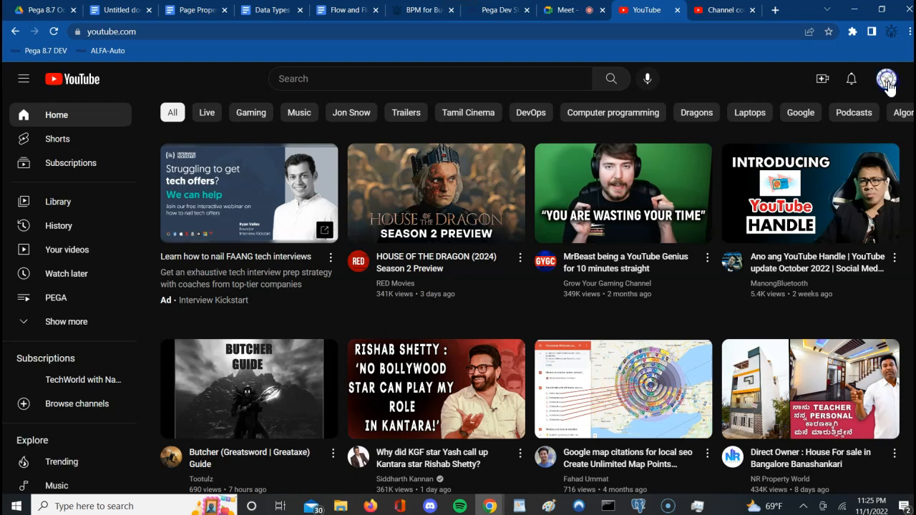
Step: Open the latest BPM For Business upload, the Day 13 Page Properties video
{"action": "left_click", "coordinate": [888, 83]}
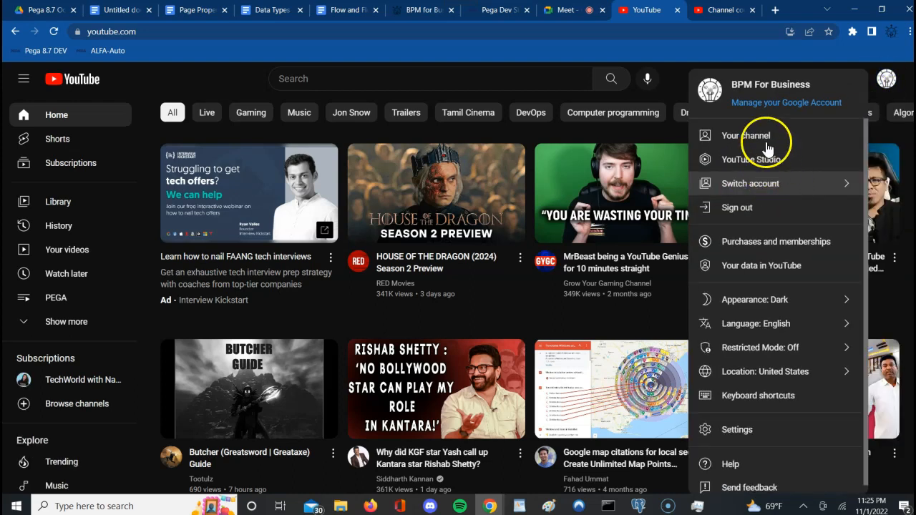
{"action": "left_click", "coordinate": [760, 143]}
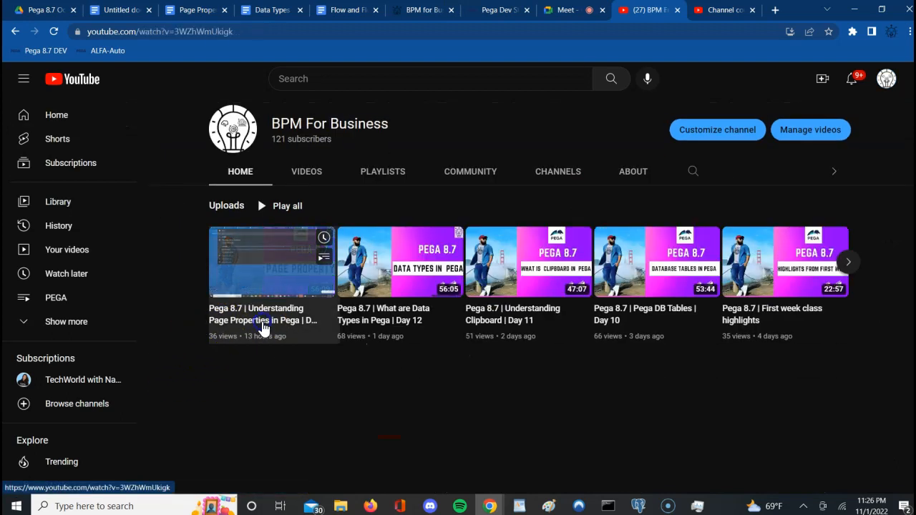
{"action": "left_click", "coordinate": [263, 329]}
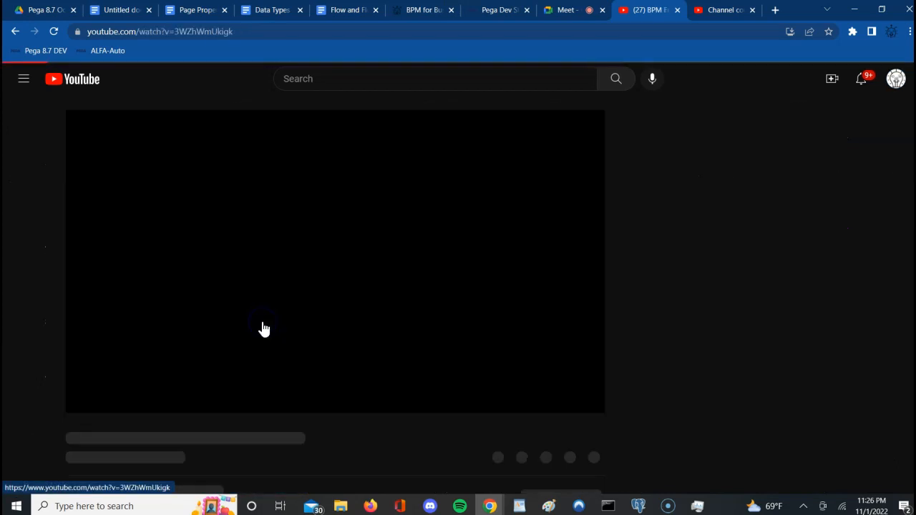
{"action": "left_click", "coordinate": [327, 292]}
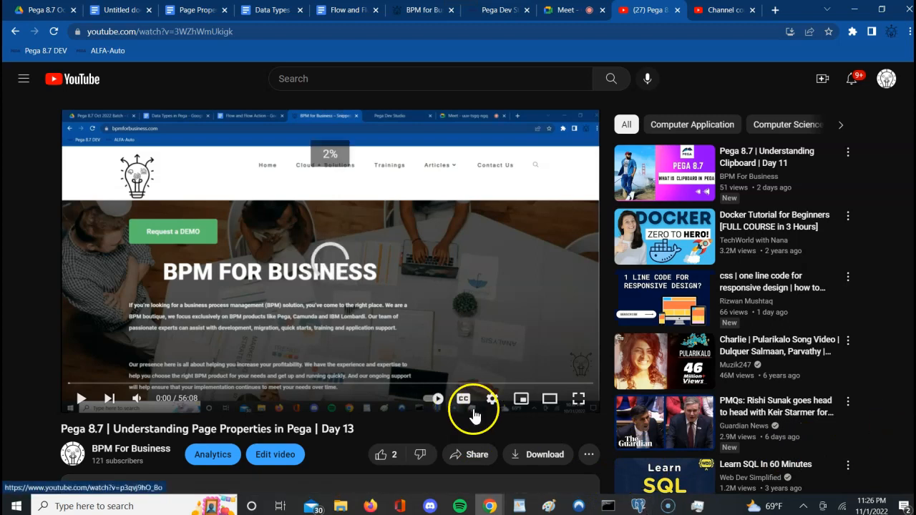
Step: Expand the video description and select the 'Connect with us' linktree line
{"action": "scroll", "coordinate": [485, 428], "scroll_direction": "down", "scroll_amount": 2}
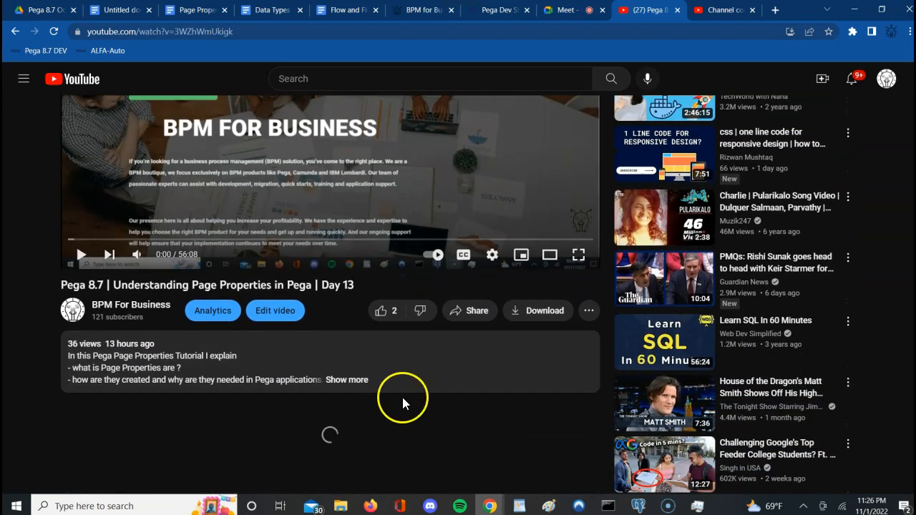
{"action": "left_click", "coordinate": [352, 381]}
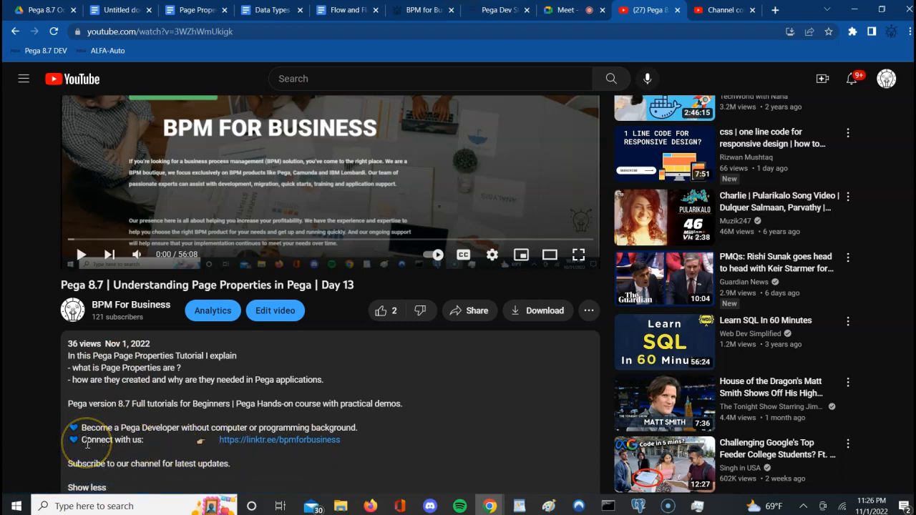
{"action": "left_click_drag", "start_coordinate": [83, 438], "coordinate": [348, 450]}
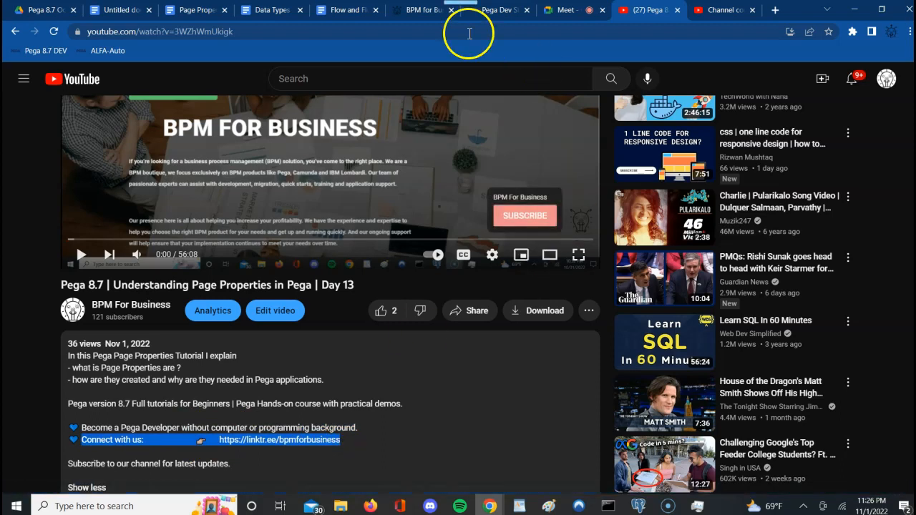
Step: Post the linktr.ee/bpmforbusiness link in the Meet chat and open it in a new tab
{"action": "left_click", "coordinate": [565, 11]}
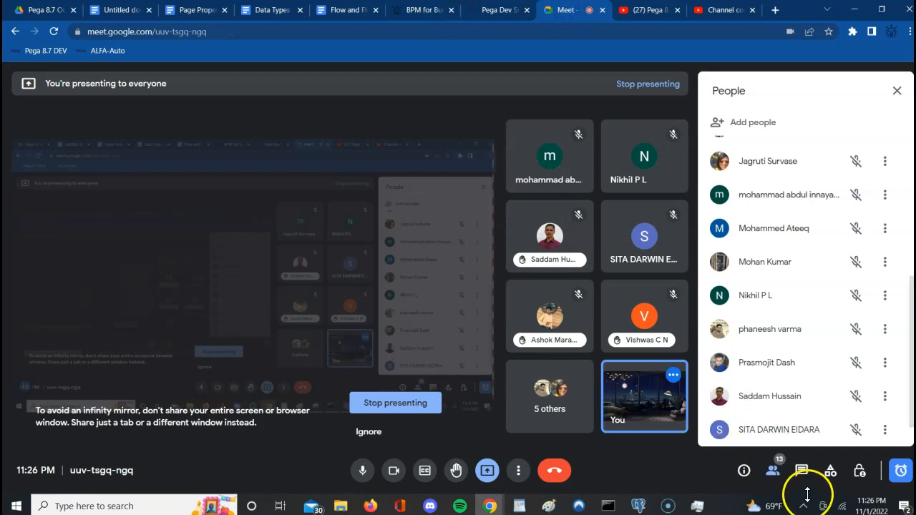
{"action": "left_click", "coordinate": [801, 471]}
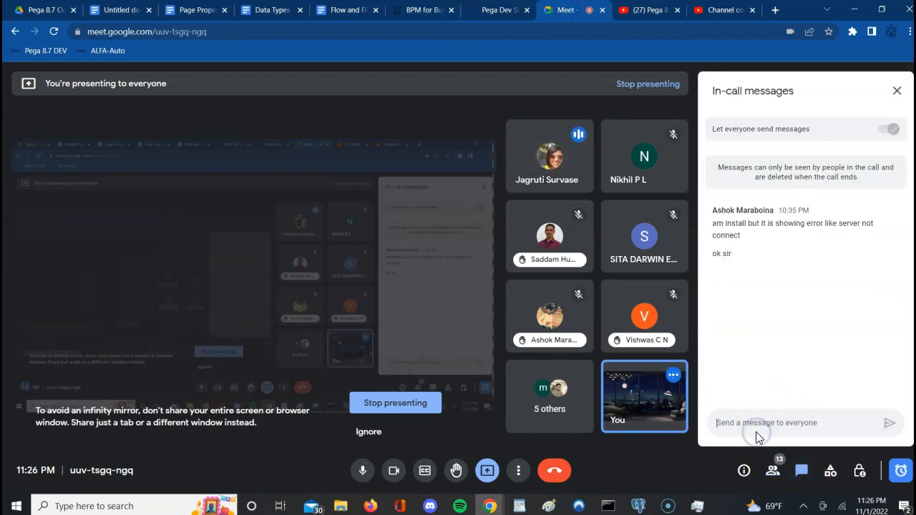
{"action": "type", "text": "Connect with us: https://linktr.ee/bpmforbusiness"}
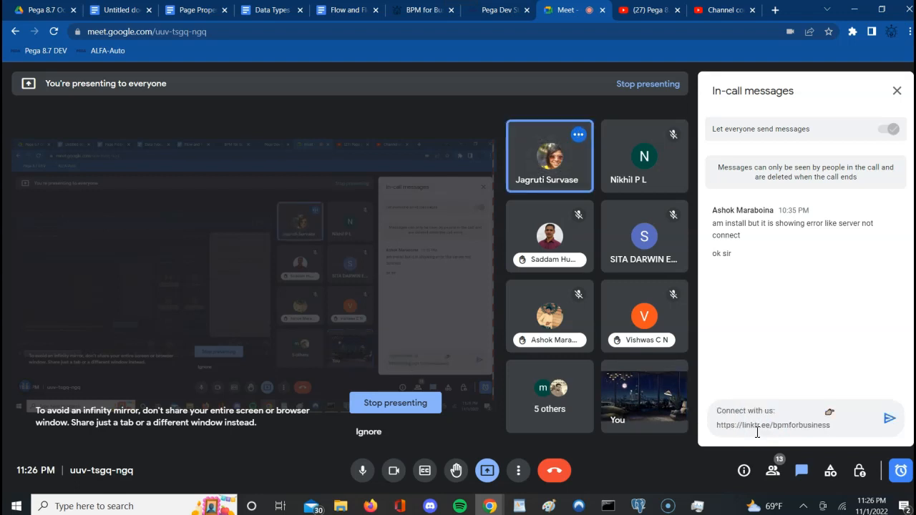
{"action": "key", "text": "Return"}
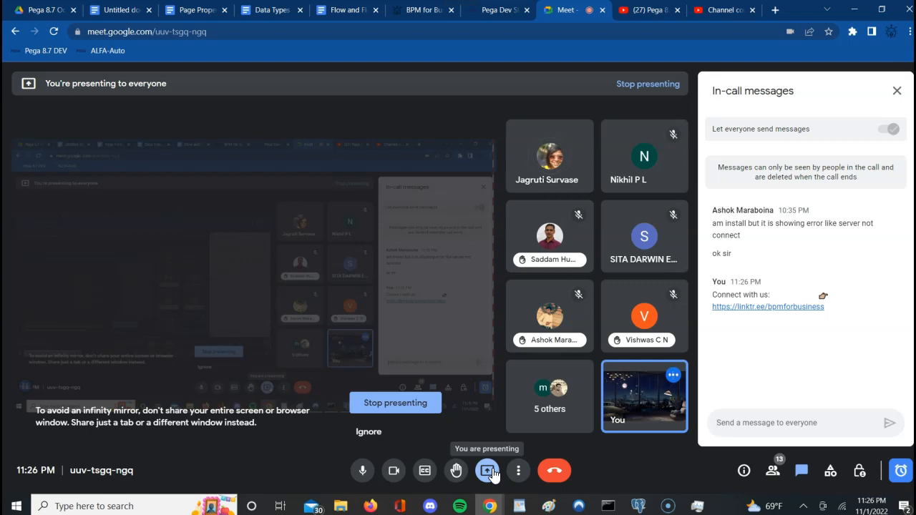
{"action": "left_click", "coordinate": [773, 307]}
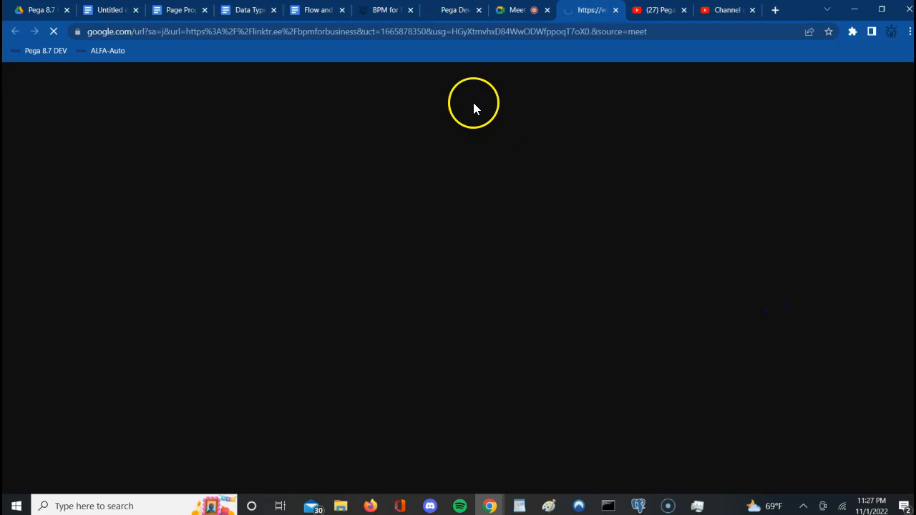